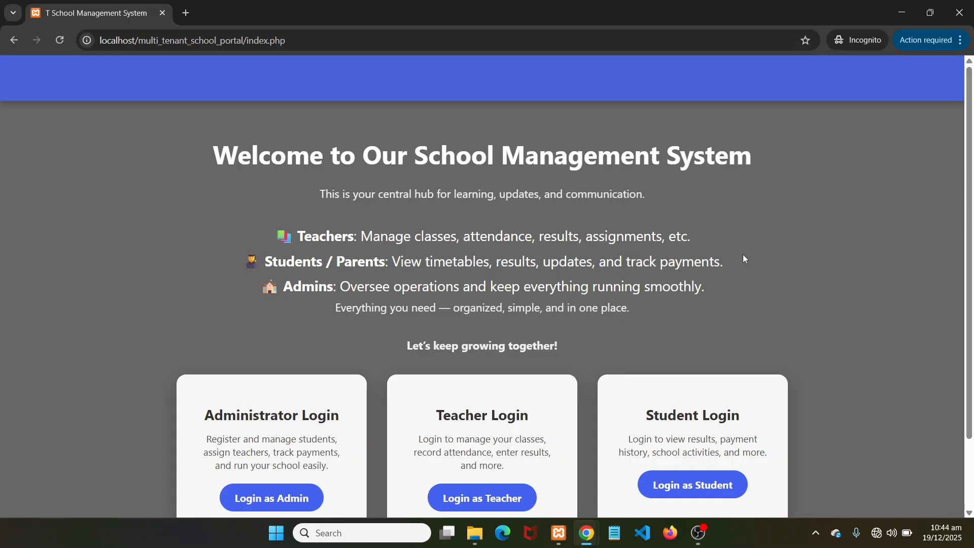
Sign in through the teacher login form with the teacher account's username and password
{"action": "scroll", "coordinate": [775, 262], "scroll_direction": "down", "scroll_amount": 2}
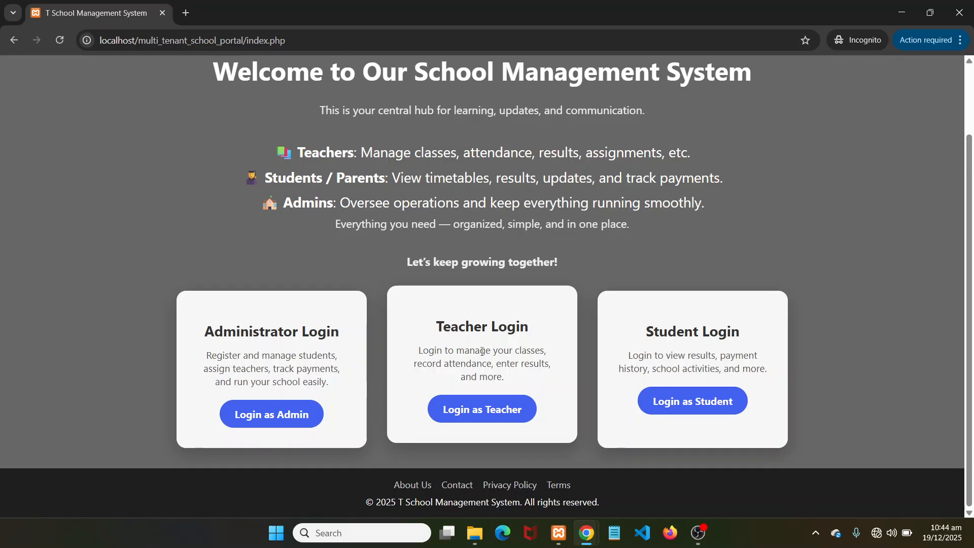
{"action": "left_click", "coordinate": [480, 410]}
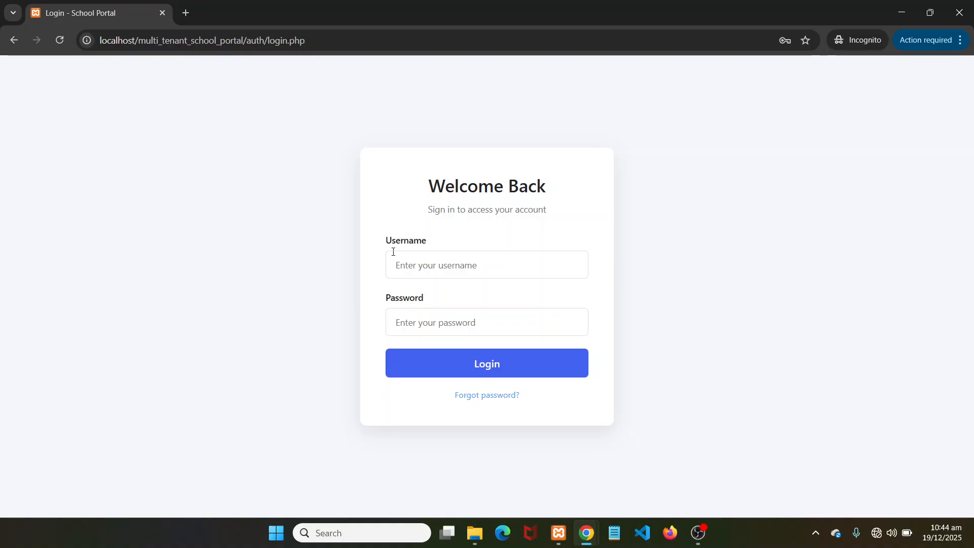
{"action": "left_click", "coordinate": [453, 262]}
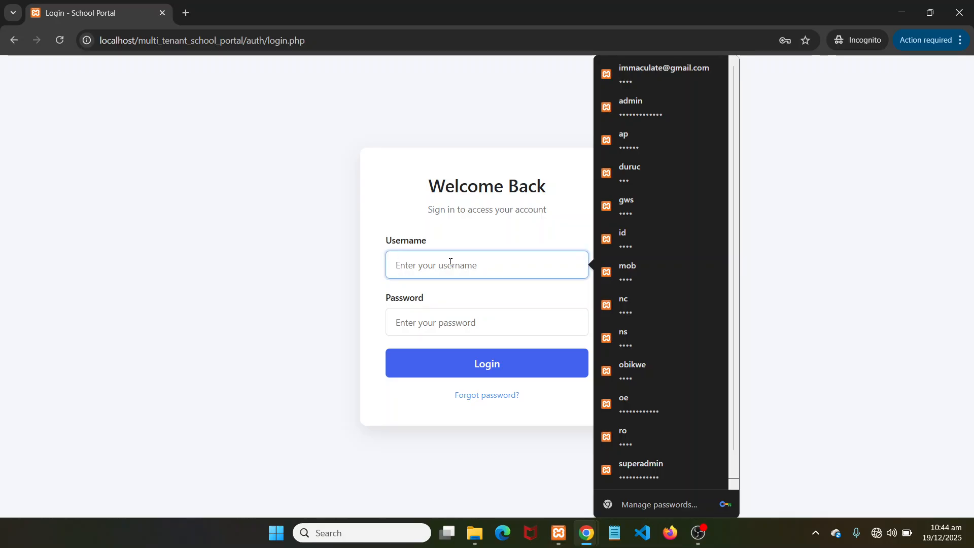
{"action": "left_click", "coordinate": [969, 250]}
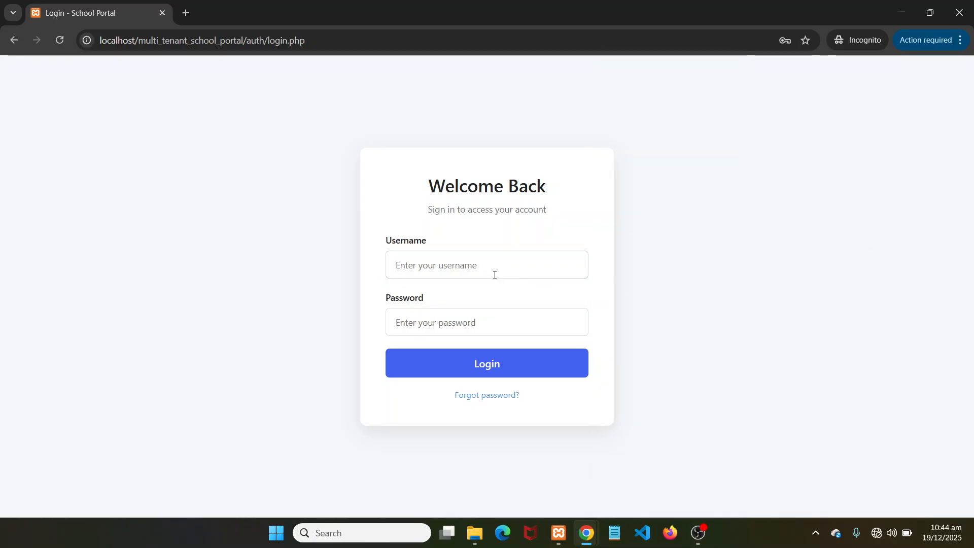
{"action": "left_click", "coordinate": [516, 267]}
{"action": "type", "text": "chukwuok"}
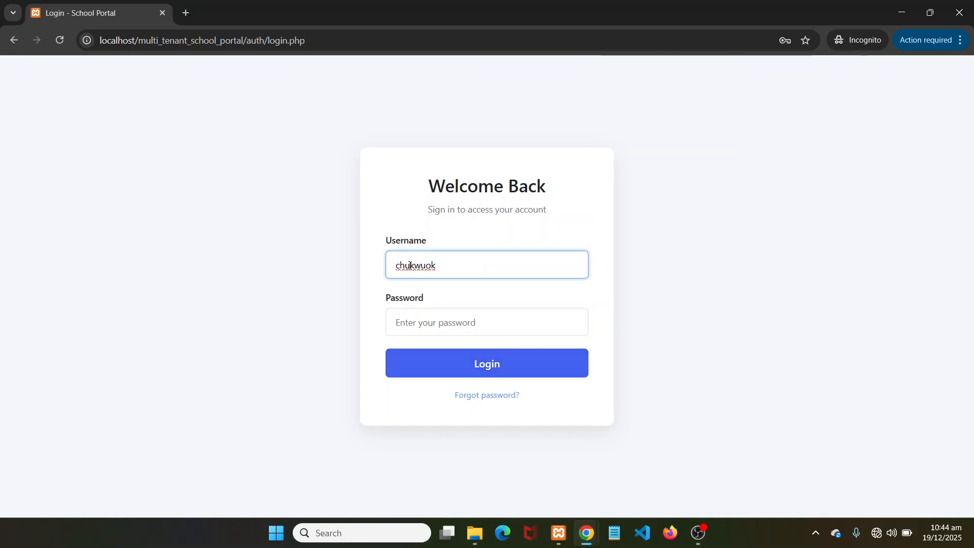
{"action": "left_click", "coordinate": [447, 321]}
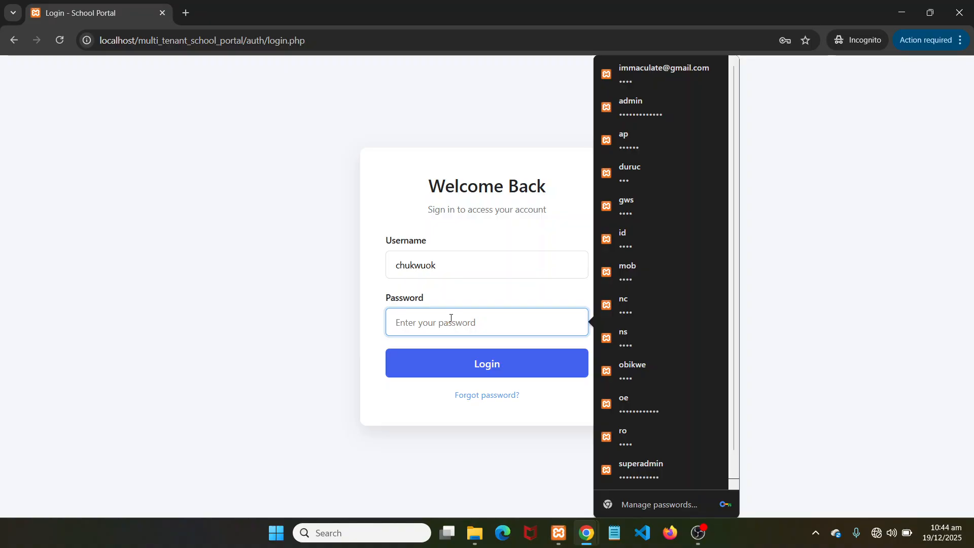
{"action": "type", "text": "p"}
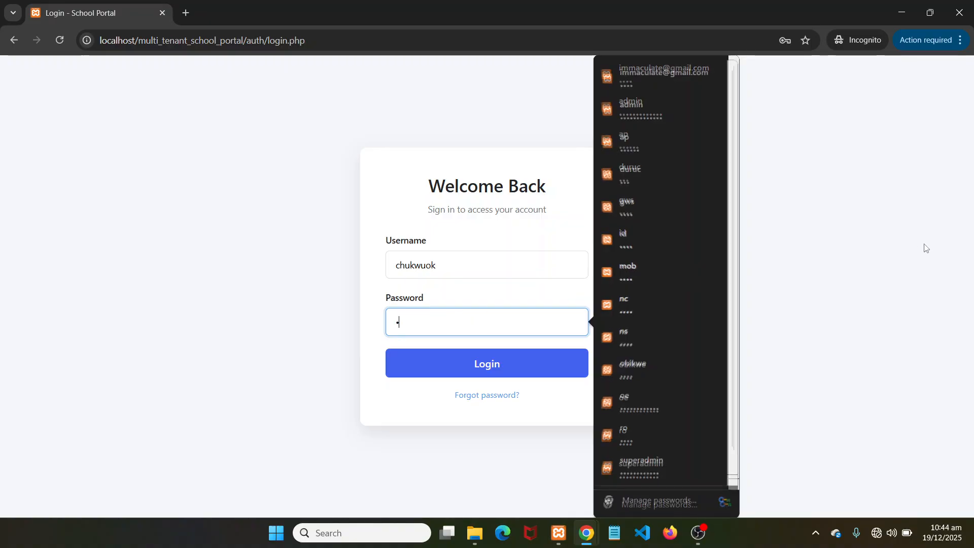
{"action": "type", "text": "ass"}
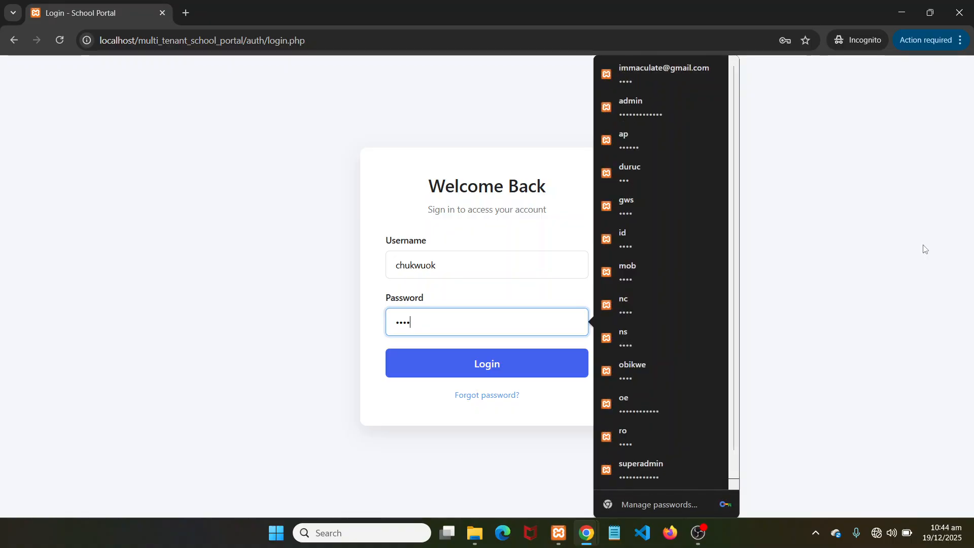
{"action": "left_click", "coordinate": [495, 373]}
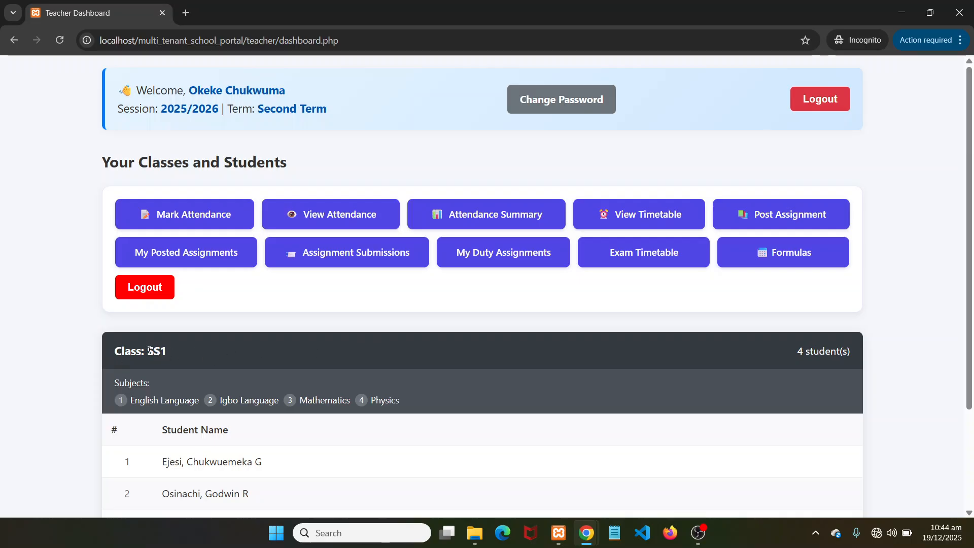
Highlight the SS1 class's 4-student count and scroll down to its student list
{"action": "left_click", "coordinate": [863, 358]}
{"action": "left_click_drag", "start_coordinate": [794, 352], "coordinate": [862, 351]}
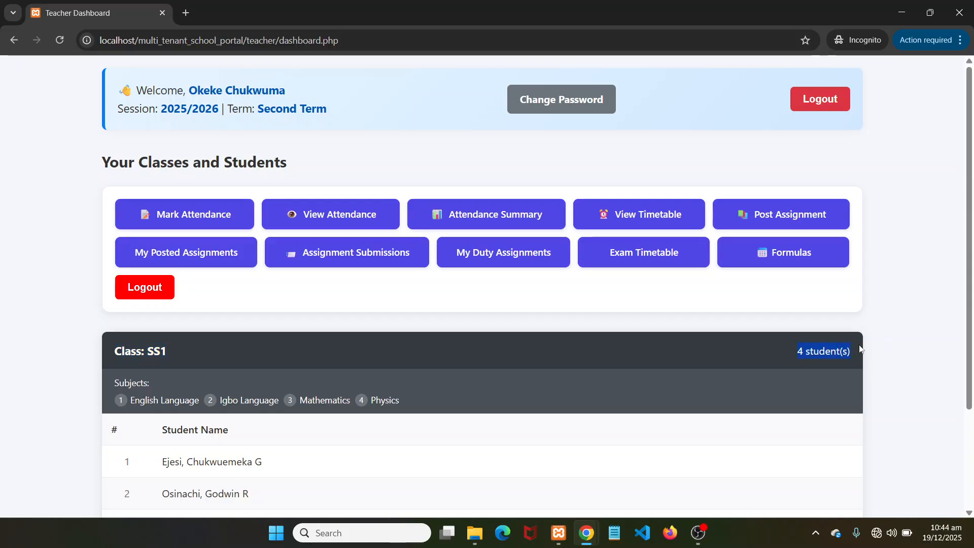
{"action": "scroll", "coordinate": [517, 344], "scroll_direction": "down", "scroll_amount": 3}
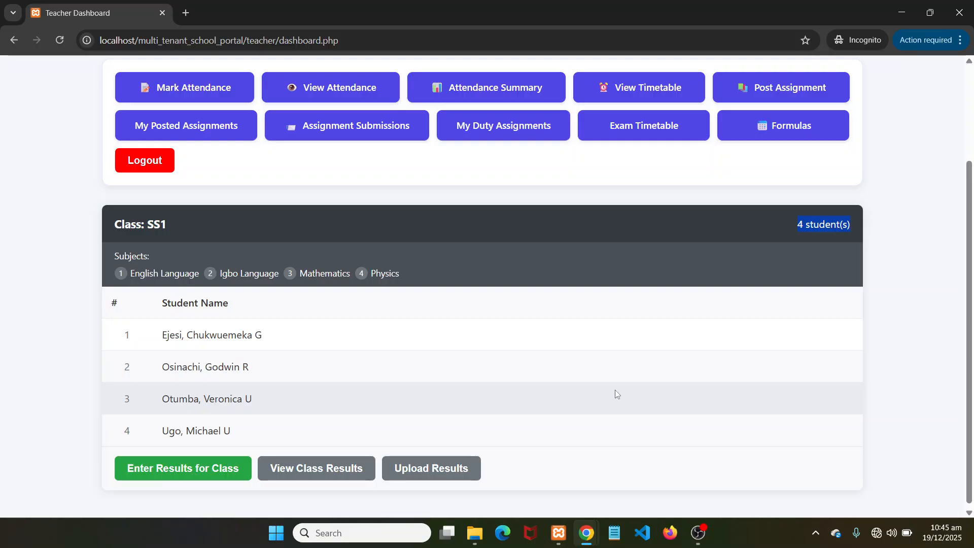
{"action": "scroll", "coordinate": [674, 410], "scroll_direction": "down", "scroll_amount": 1}
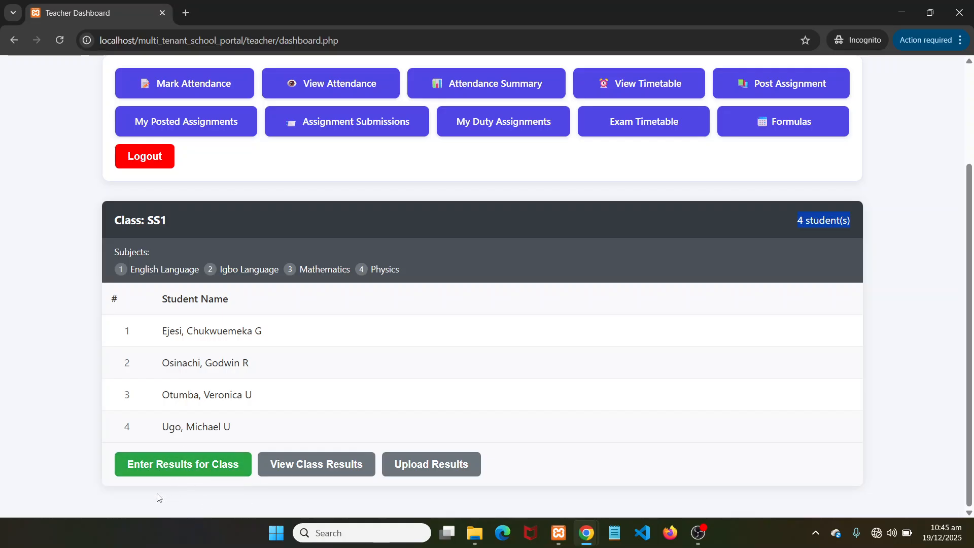
Open Enter Results for class SS1 and scroll across to inspect every column of the empty sheet
{"action": "left_click", "coordinate": [170, 476]}
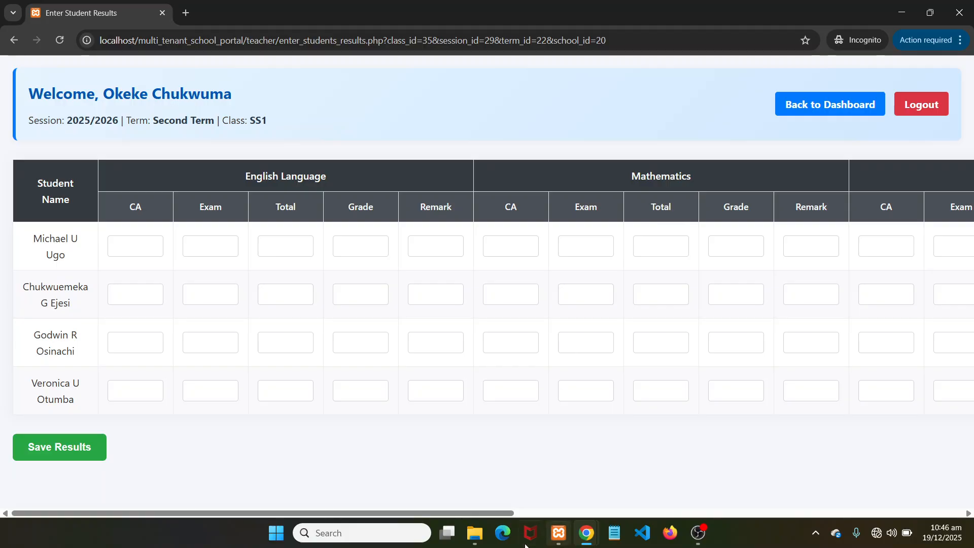
{"action": "left_click_drag", "start_coordinate": [485, 518], "coordinate": [797, 512]}
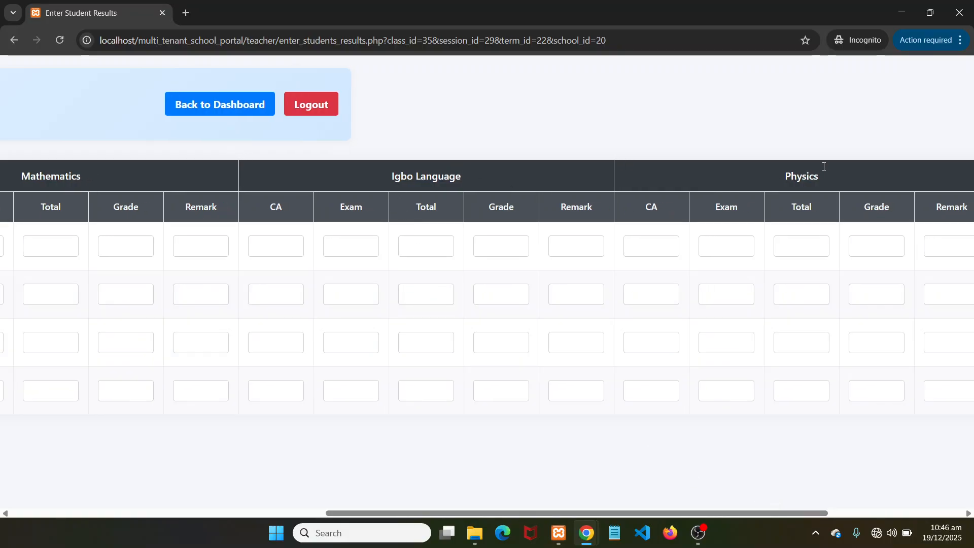
{"action": "left_click_drag", "start_coordinate": [752, 514], "coordinate": [891, 510]}
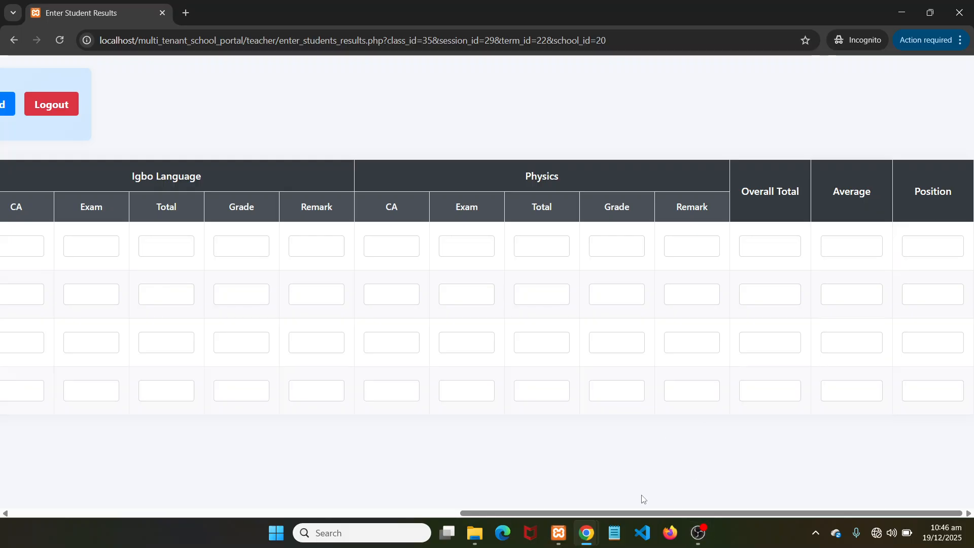
{"action": "left_click_drag", "start_coordinate": [648, 513], "coordinate": [147, 474]}
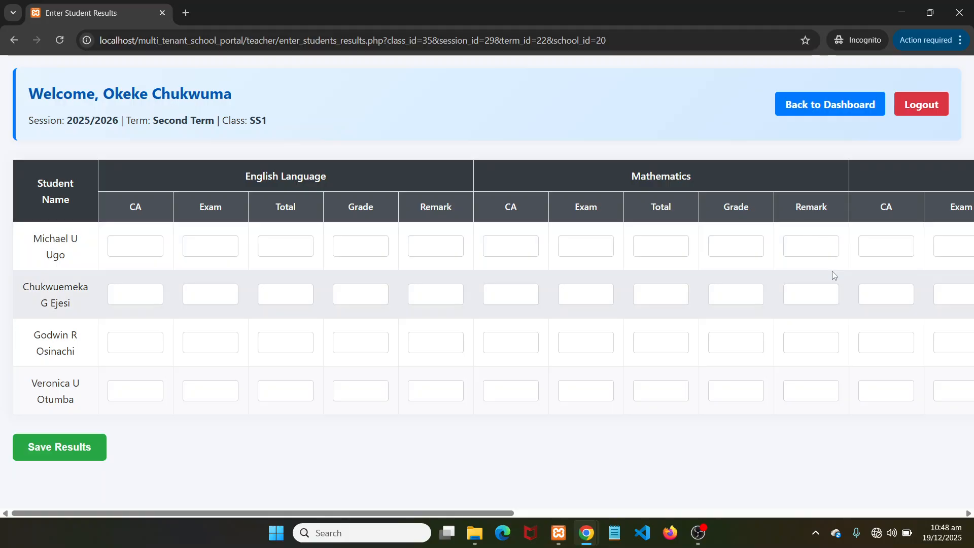
{"action": "mouse_move", "coordinate": [477, 526]}
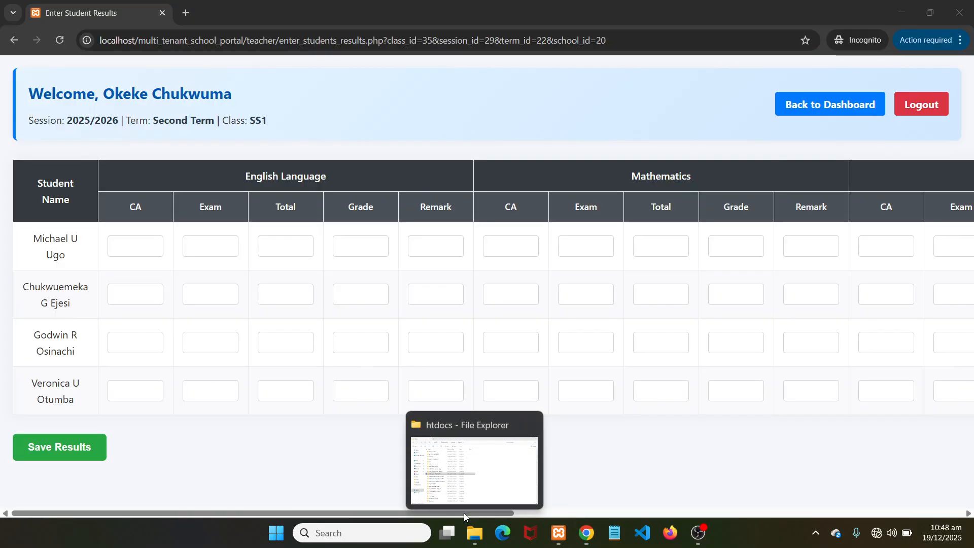
{"action": "left_click", "coordinate": [481, 103]}
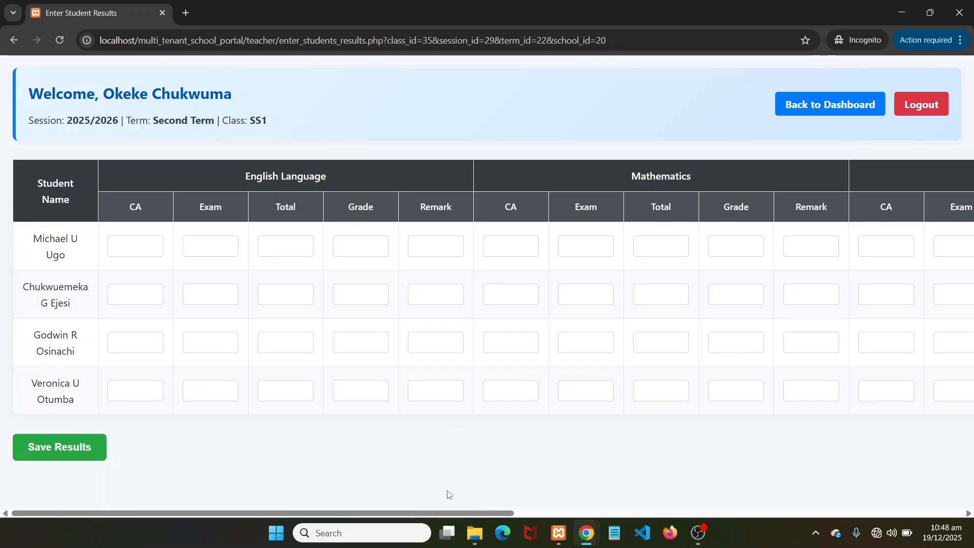
{"action": "left_click_drag", "start_coordinate": [428, 513], "coordinate": [331, 479]}
{"action": "left_click_drag", "start_coordinate": [223, 122], "coordinate": [312, 126]}
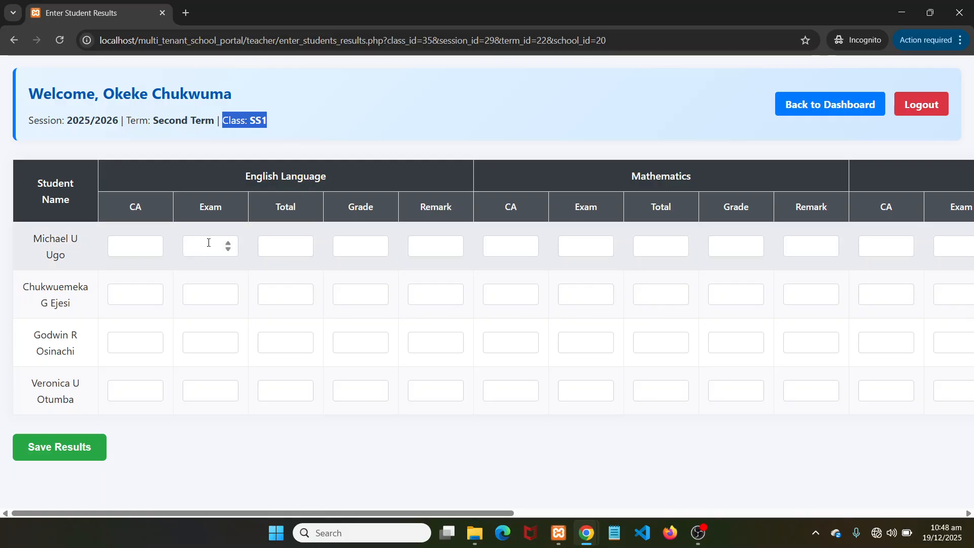
Enter the first student's English result: CA 28, exam 52, total 80, grade A, remark Excellent
{"action": "left_click", "coordinate": [129, 247]}
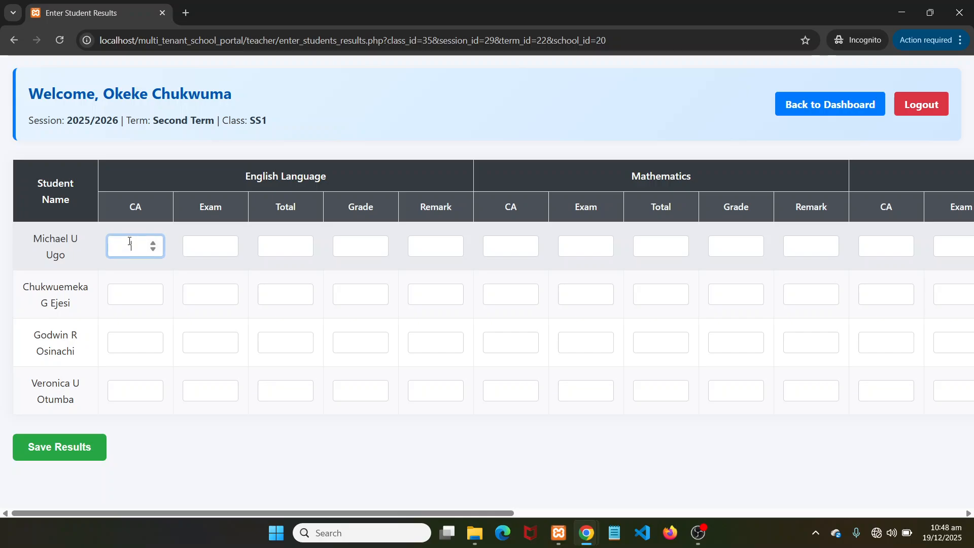
{"action": "type", "text": "28"}
{"action": "left_click", "coordinate": [192, 244]}
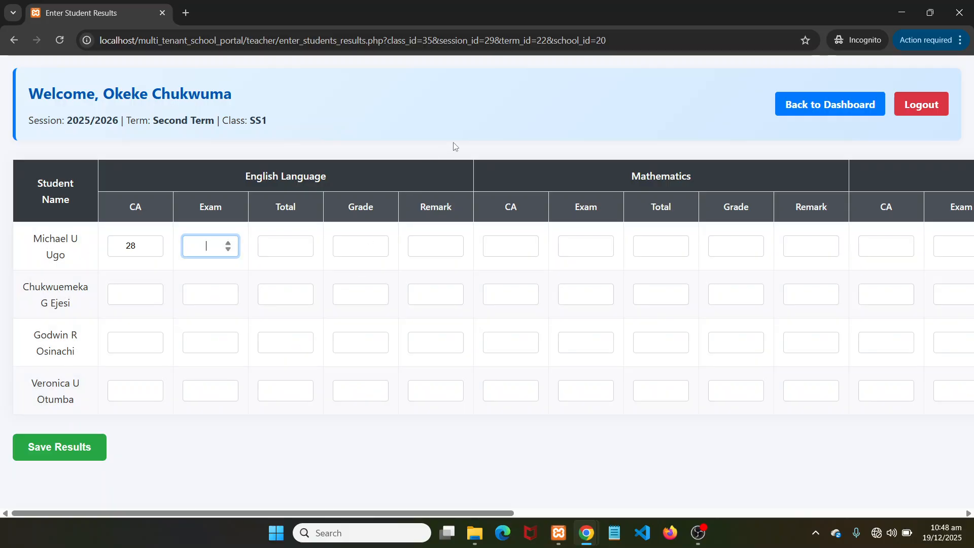
{"action": "type", "text": "52"}
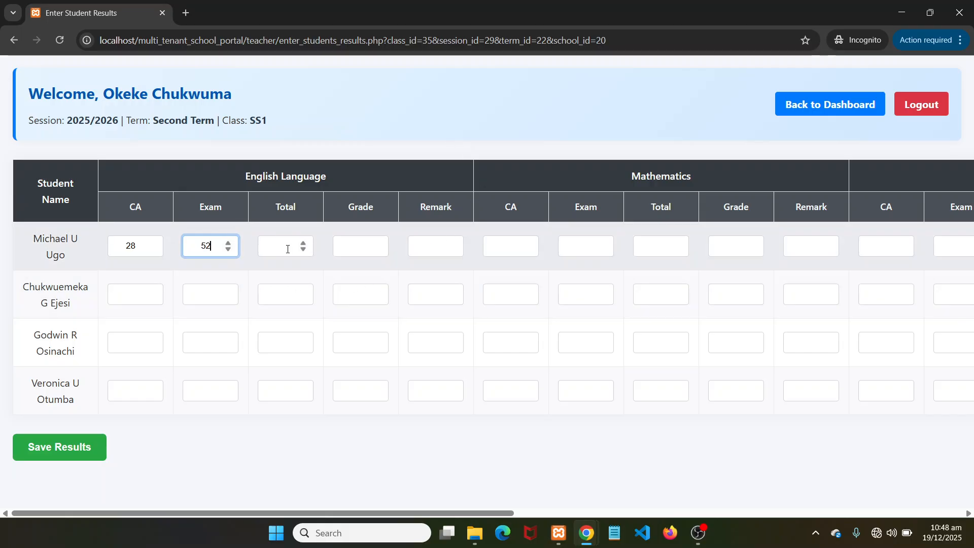
{"action": "left_click", "coordinate": [286, 246]}
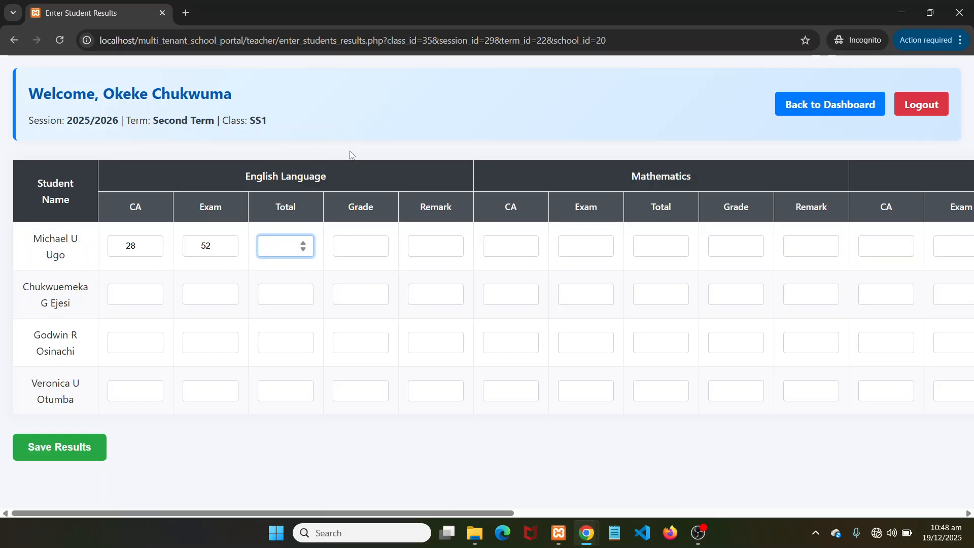
{"action": "left_click", "coordinate": [346, 246]}
{"action": "left_click", "coordinate": [290, 238]}
{"action": "type", "text": "80"}
{"action": "left_click", "coordinate": [356, 245]}
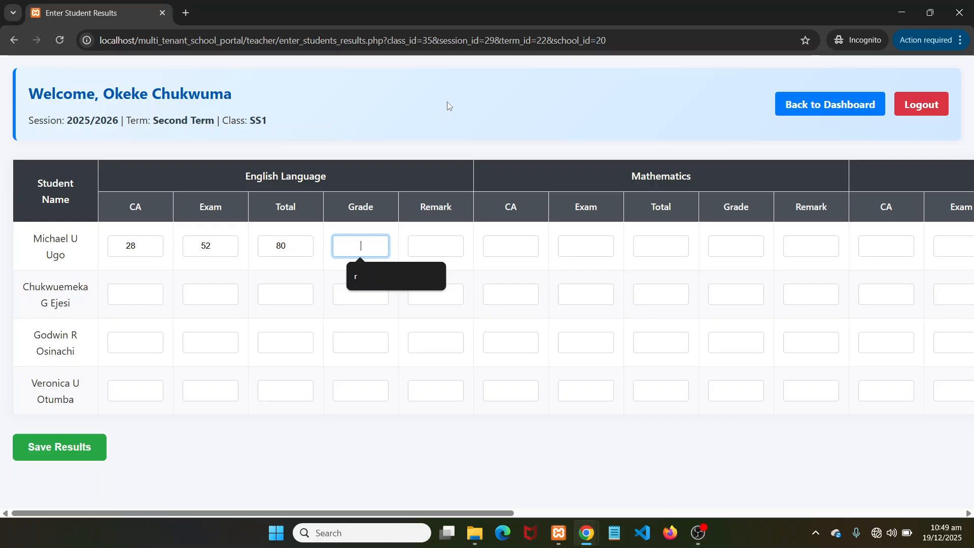
{"action": "type", "text": "A"}
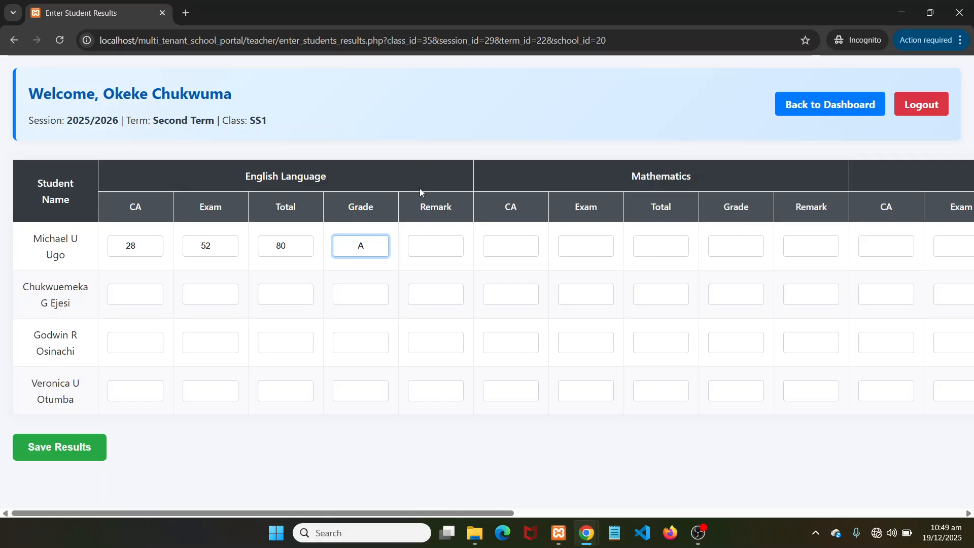
{"action": "left_click", "coordinate": [429, 244]}
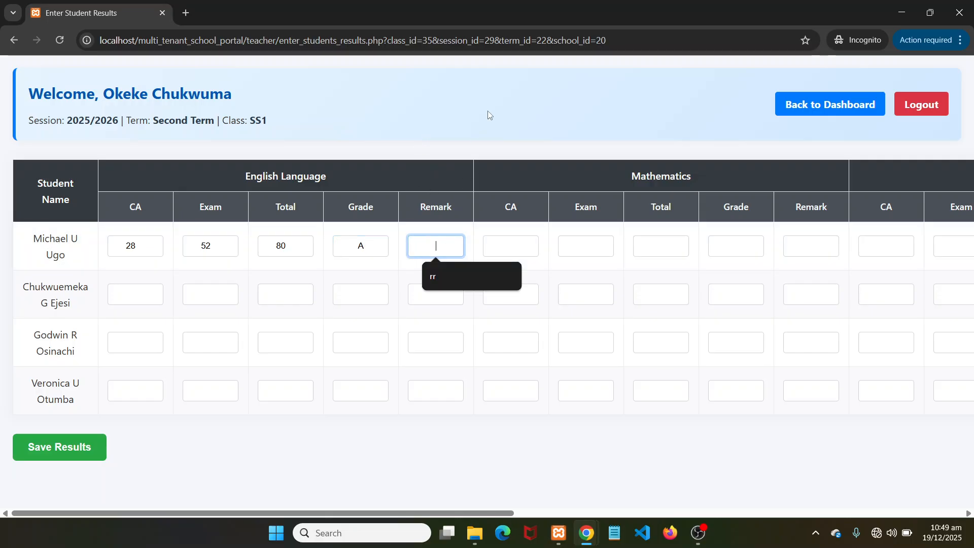
{"action": "type", "text": "E"}
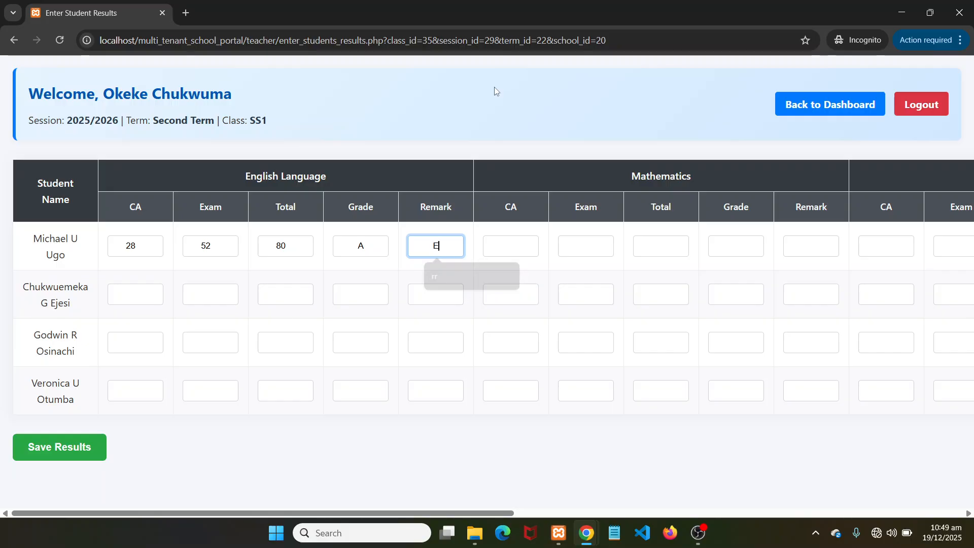
{"action": "type", "text": "xc"}
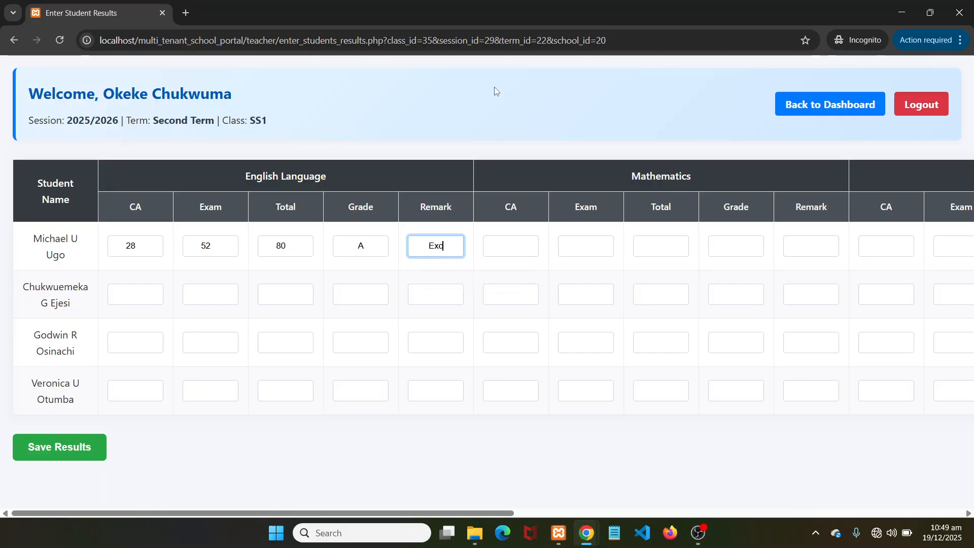
{"action": "type", "text": "ellent"}
Enter the first student's Mathematics result: CA 12, exam 48, total 60, grade B, remark Very Good
{"action": "key", "text": "Tab"}
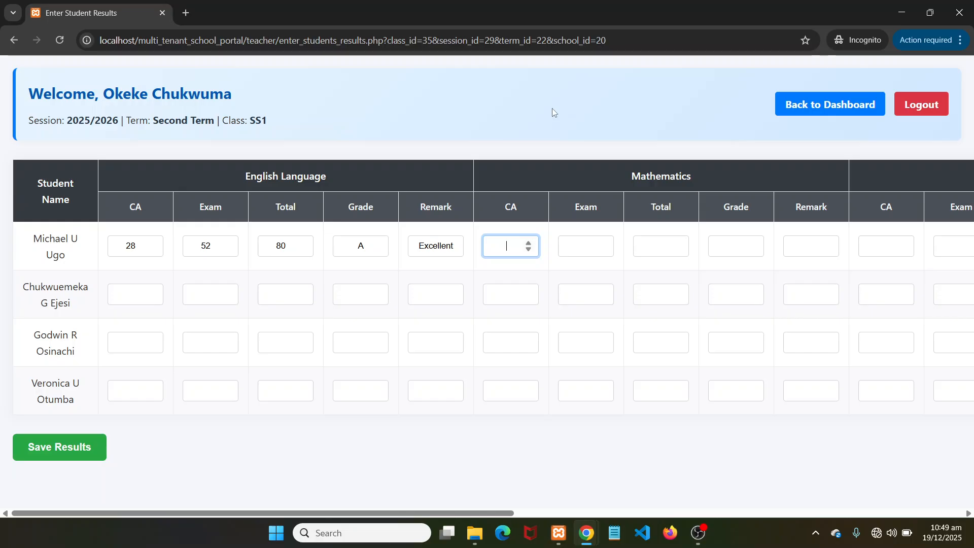
{"action": "type", "text": "12"}
{"action": "left_click", "coordinate": [593, 237]}
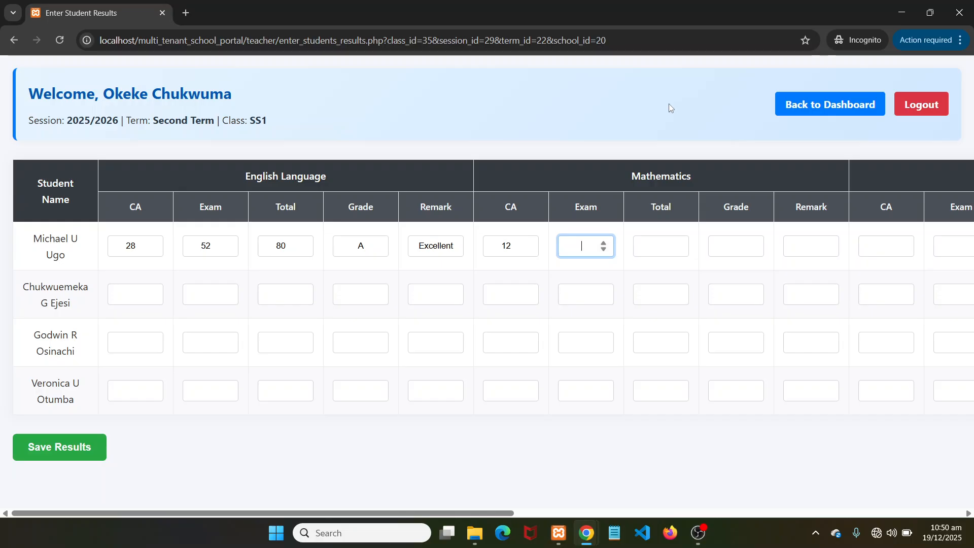
{"action": "type", "text": "48"}
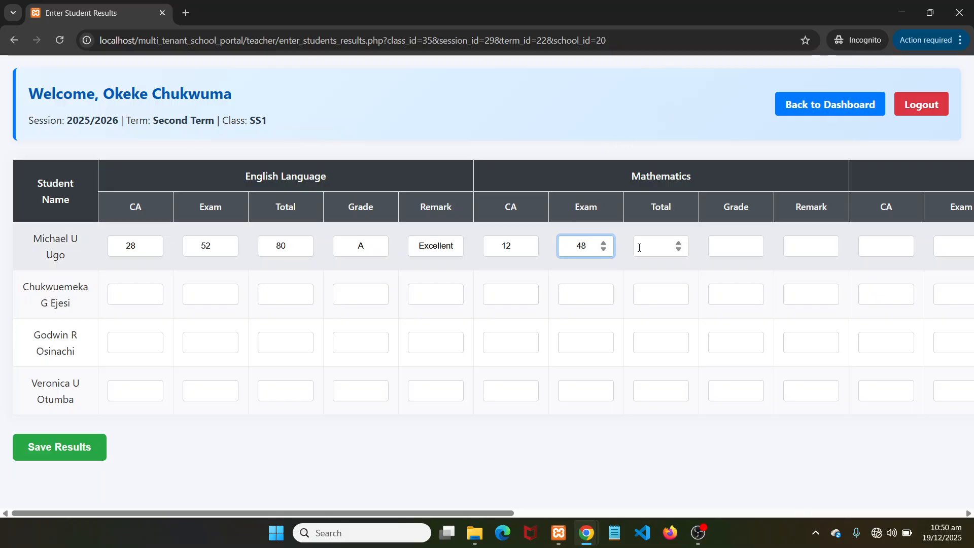
{"action": "key", "text": "Tab"}
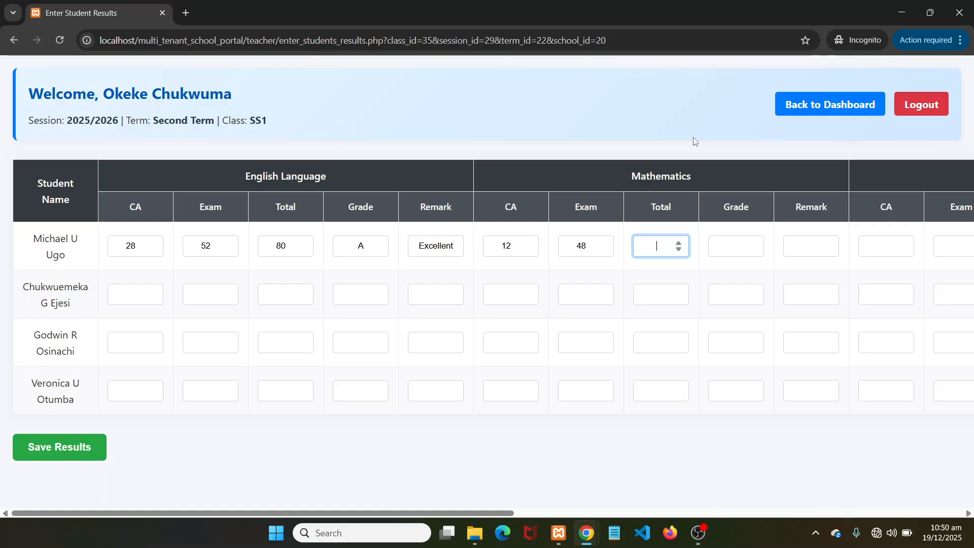
{"action": "type", "text": "60"}
{"action": "left_click", "coordinate": [733, 245]}
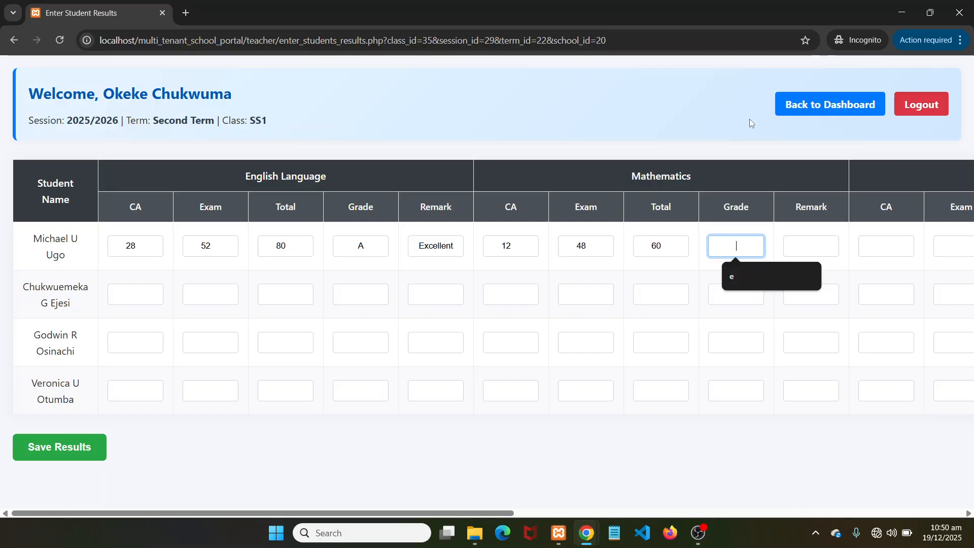
{"action": "type", "text": "B"}
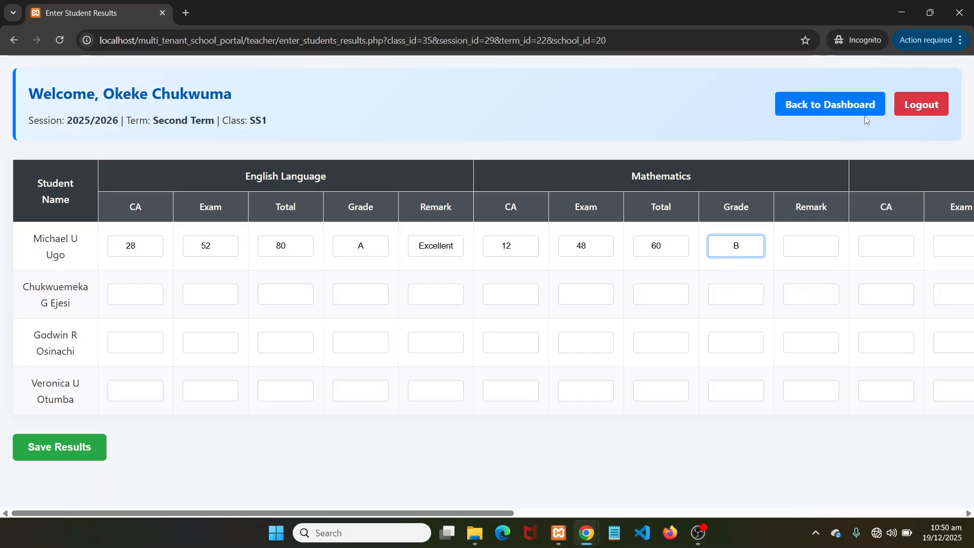
{"action": "left_click", "coordinate": [806, 244]}
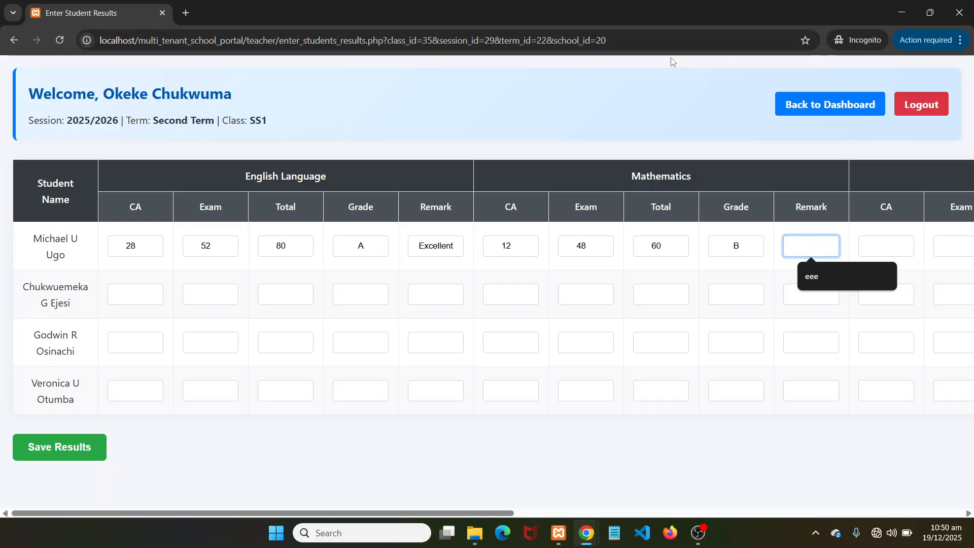
{"action": "type", "text": "V"}
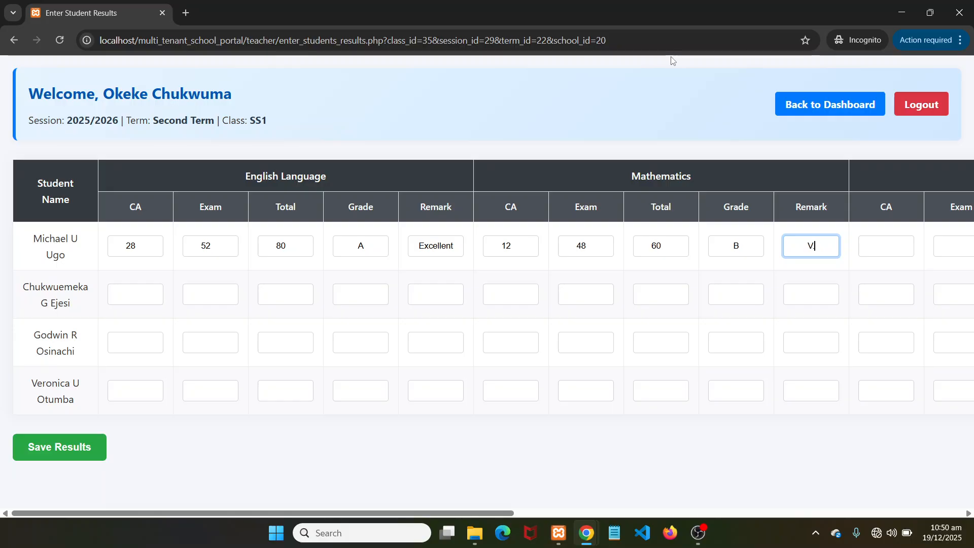
{"action": "type", "text": "."}
{"action": "key", "text": "BackSpace"}
{"action": "key", "text": "BackSpace"}
{"action": "type", "text": "E"}
{"action": "key", "text": "BackSpace"}
{"action": "type", "text": "ery Good"}
Fill row 1's Igbo Language fields with CA 22, exam 55, total 77, grade A, remark Excellent
{"action": "left_click_drag", "start_coordinate": [490, 513], "coordinate": [739, 493]}
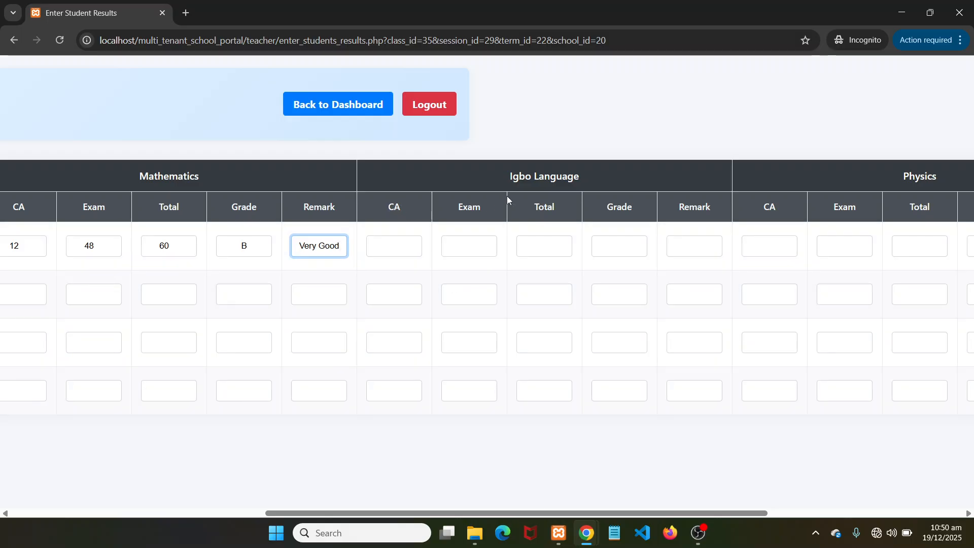
{"action": "left_click", "coordinate": [384, 243]}
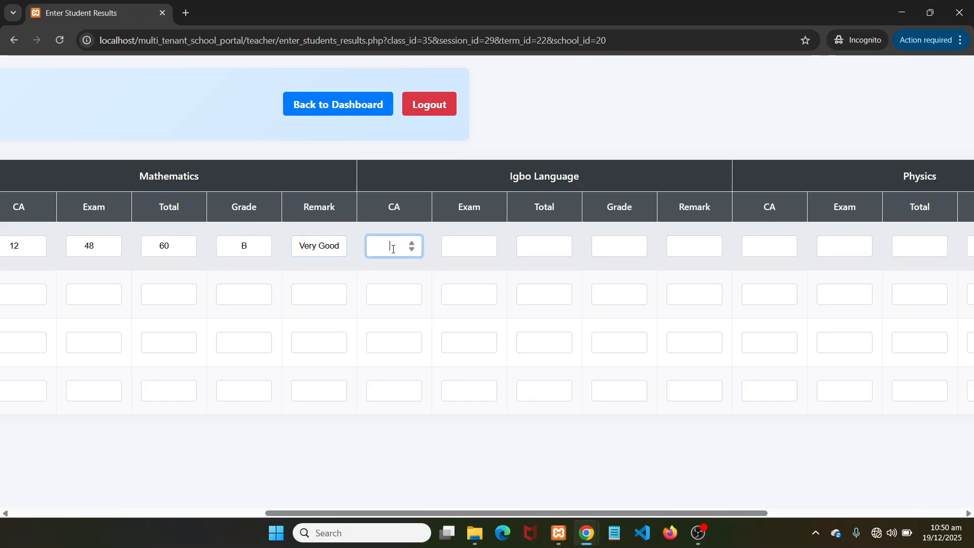
{"action": "type", "text": "22"}
{"action": "left_click", "coordinate": [465, 247]}
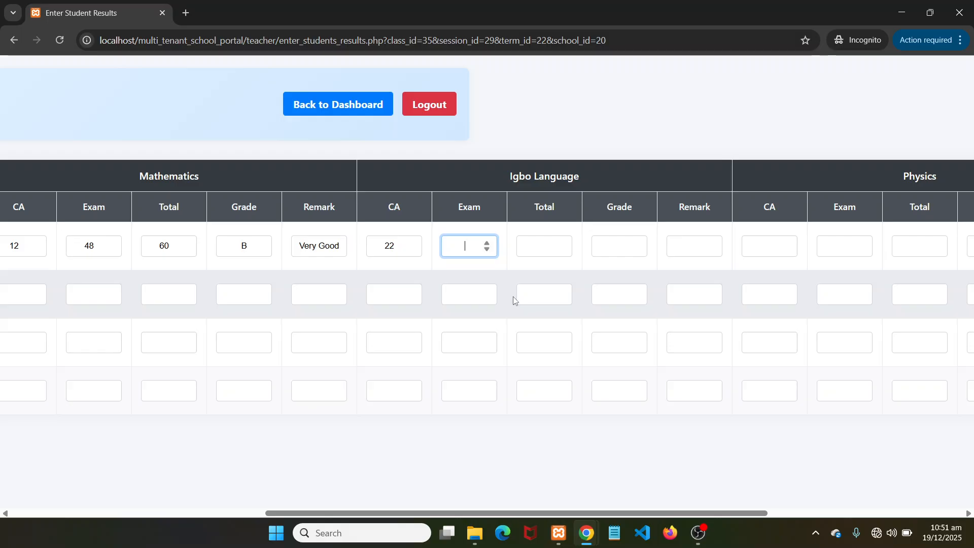
{"action": "type", "text": "55"}
{"action": "left_click", "coordinate": [530, 246]}
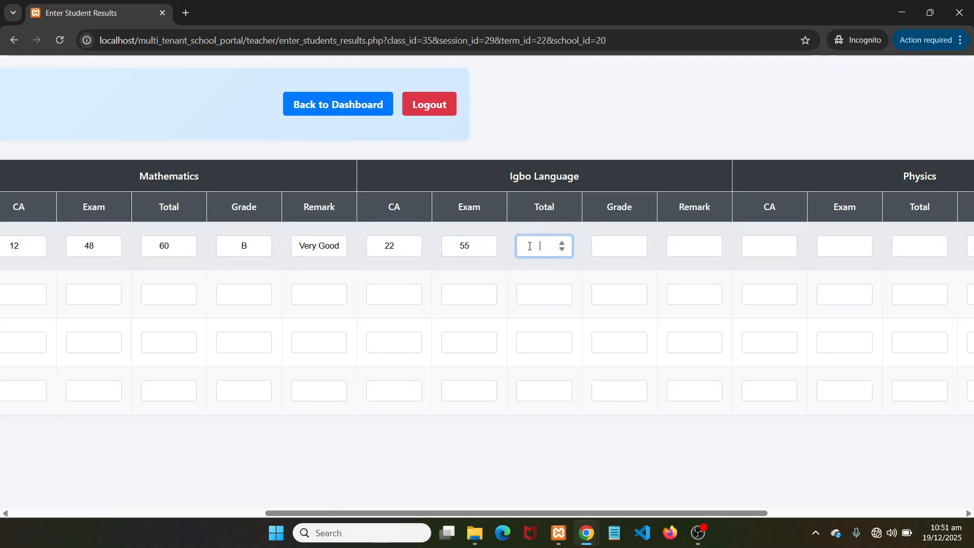
{"action": "type", "text": "77"}
{"action": "left_click", "coordinate": [610, 247]}
{"action": "type", "text": "A"}
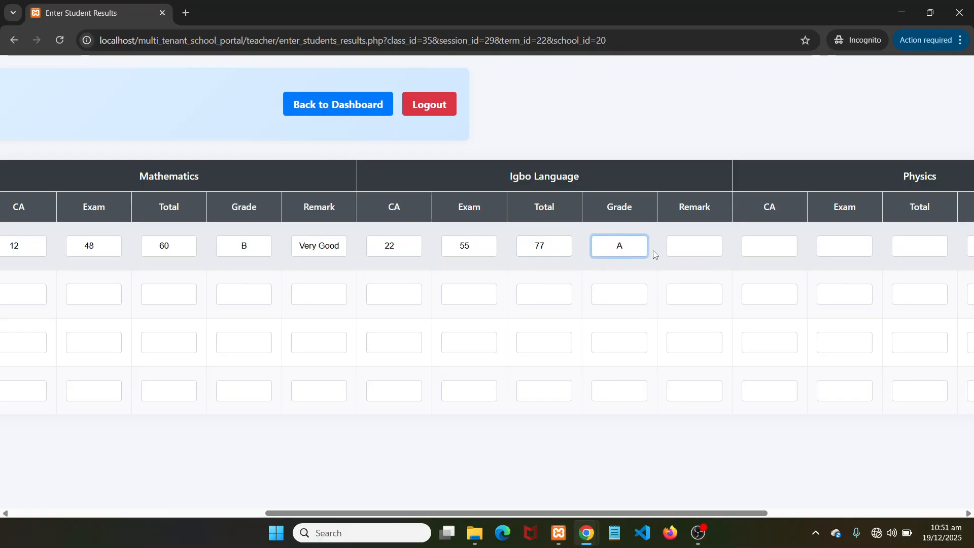
{"action": "left_click", "coordinate": [685, 249]}
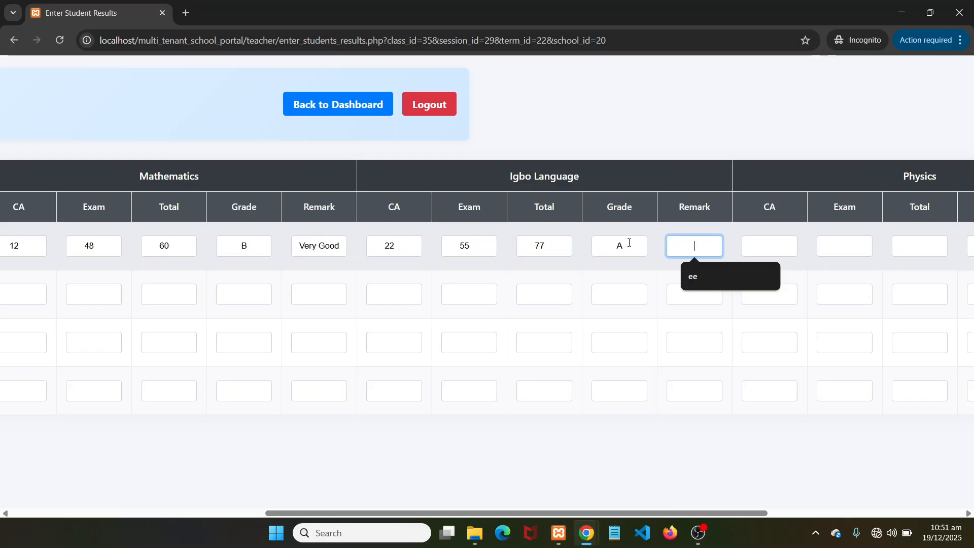
{"action": "type", "text": "Excelle"}
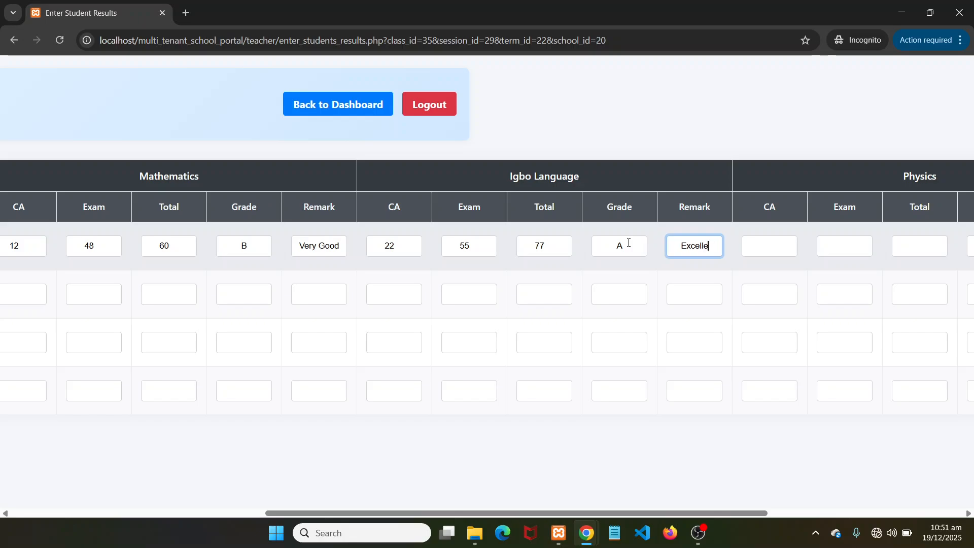
{"action": "type", "text": "nt"}
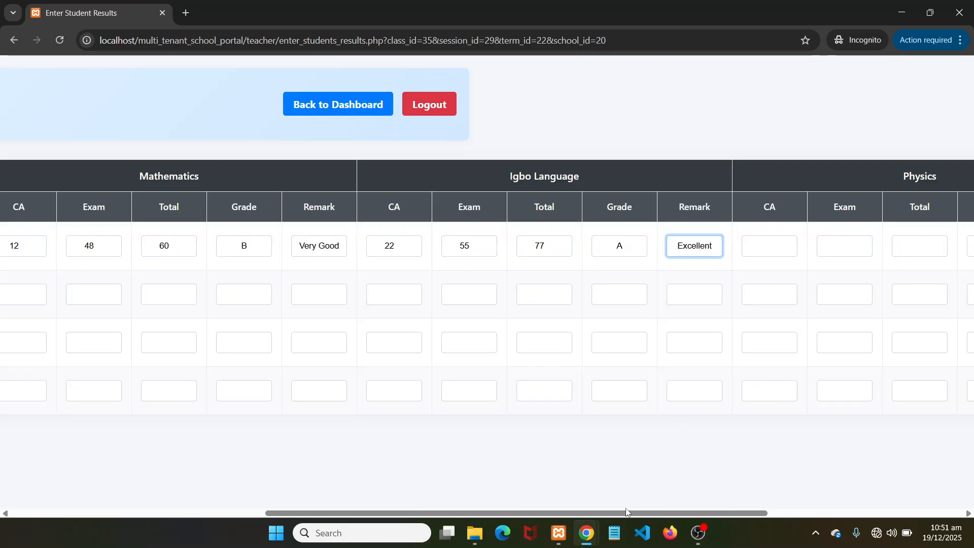
Fill row 1's Physics fields with CA 11, exam 45, total 56, grade C, remark Good
{"action": "left_click_drag", "start_coordinate": [641, 514], "coordinate": [822, 519]}
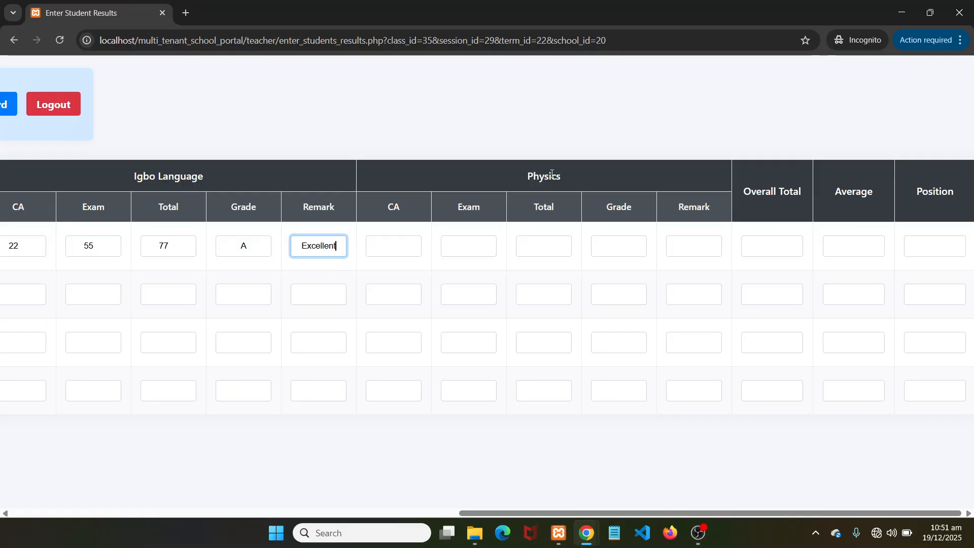
{"action": "left_click", "coordinate": [384, 248]}
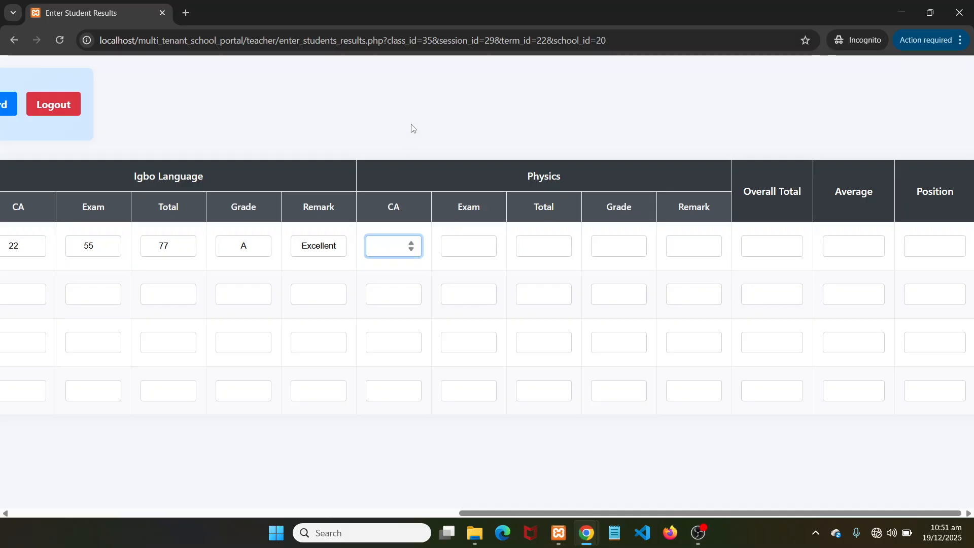
{"action": "type", "text": "11"}
{"action": "left_click", "coordinate": [471, 245]}
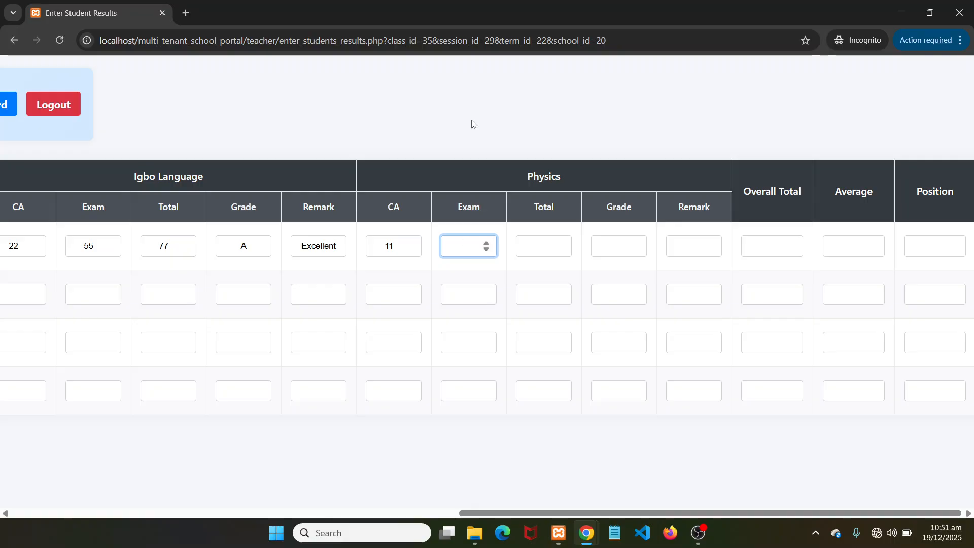
{"action": "type", "text": "45"}
{"action": "left_click", "coordinate": [536, 244]}
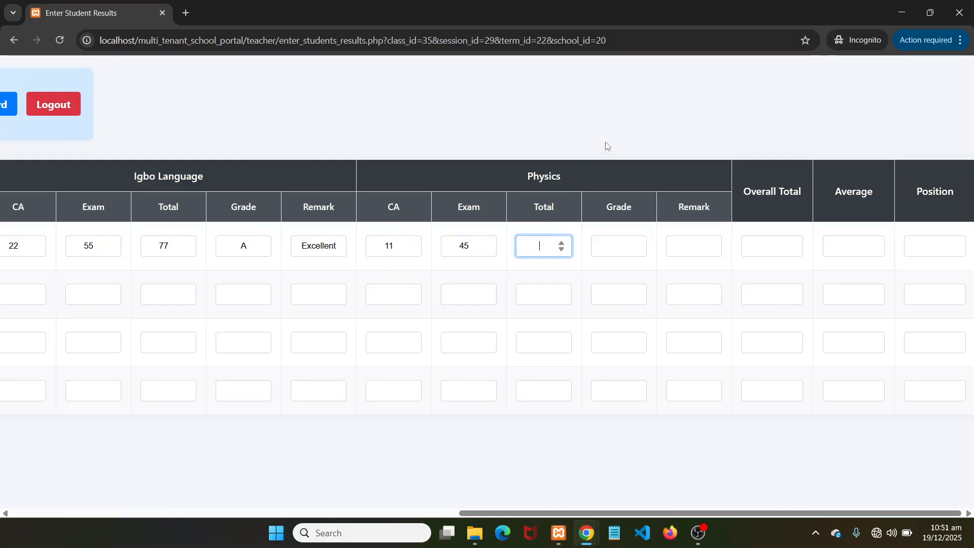
{"action": "type", "text": "56"}
{"action": "left_click", "coordinate": [602, 245]}
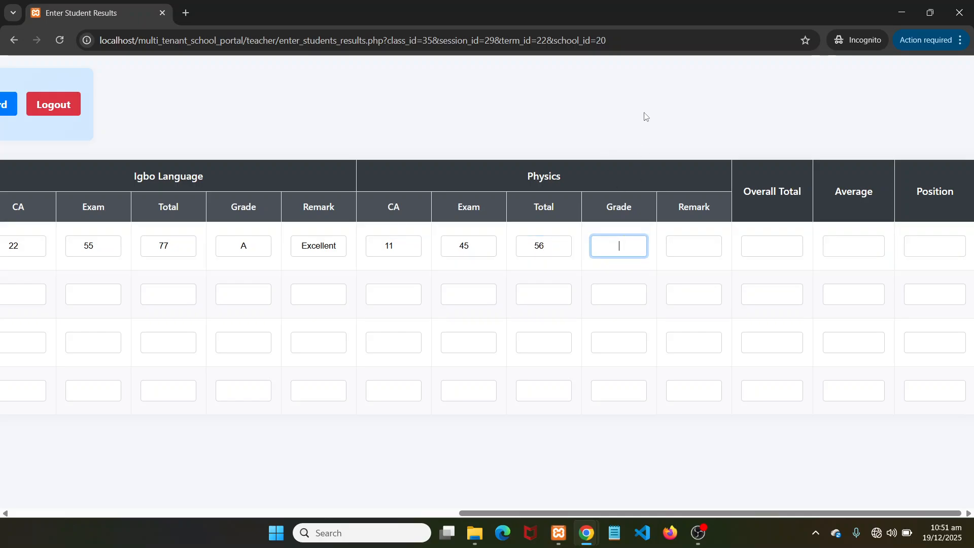
{"action": "type", "text": "C"}
{"action": "left_click", "coordinate": [673, 239]}
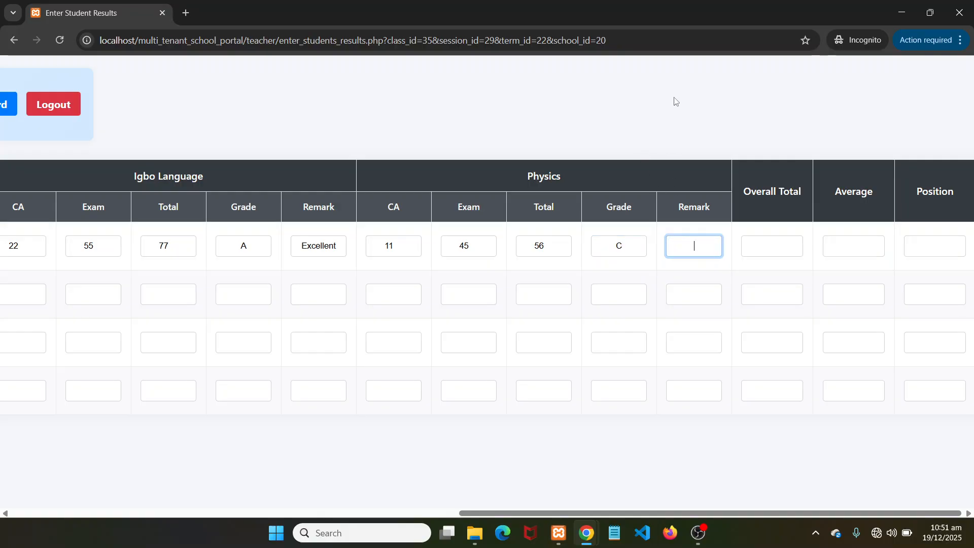
{"action": "type", "text": "Good"}
{"action": "left_click_drag", "start_coordinate": [513, 515], "coordinate": [304, 507]}
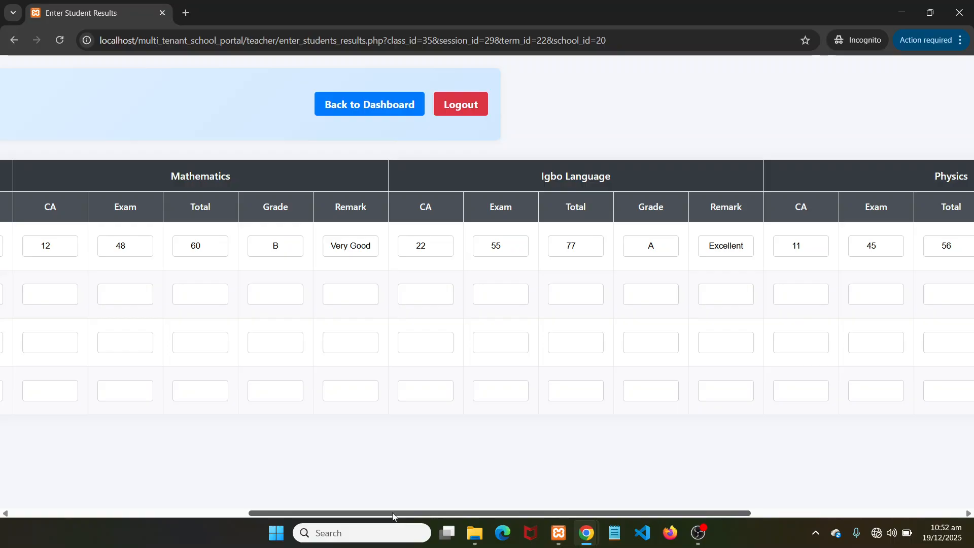
{"action": "left_click_drag", "start_coordinate": [393, 517], "coordinate": [186, 460]}
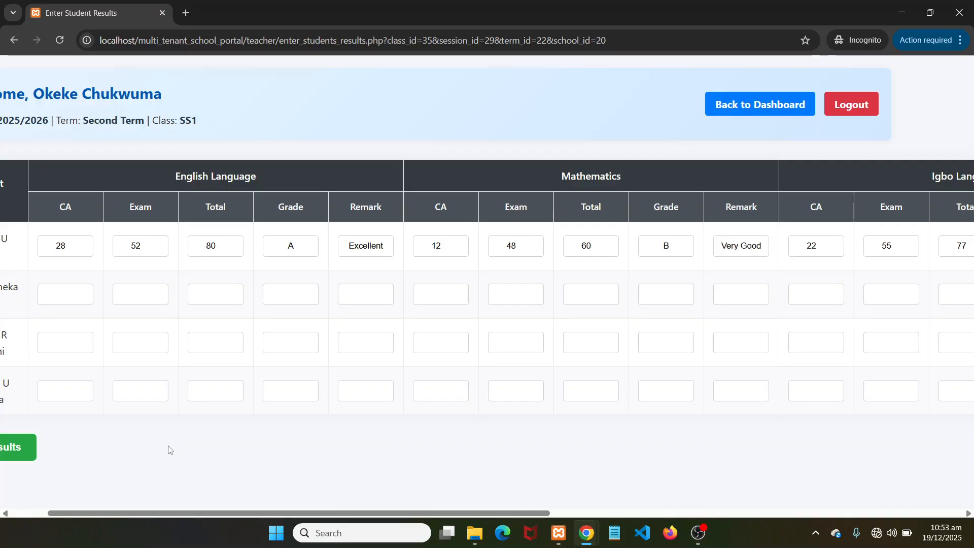
{"action": "left_click_drag", "start_coordinate": [172, 514], "coordinate": [300, 510]}
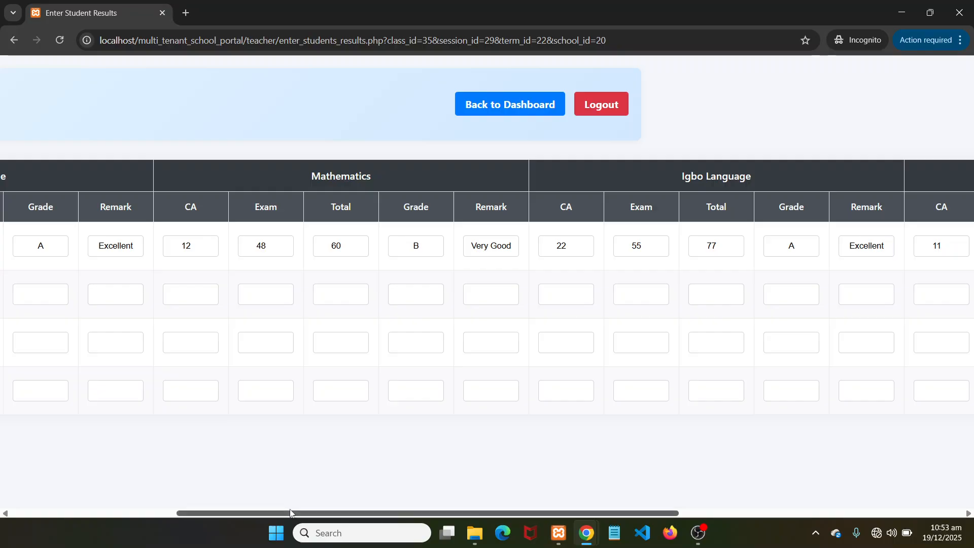
{"action": "left_click_drag", "start_coordinate": [296, 514], "coordinate": [421, 534]}
{"action": "type", "text": "Good"}
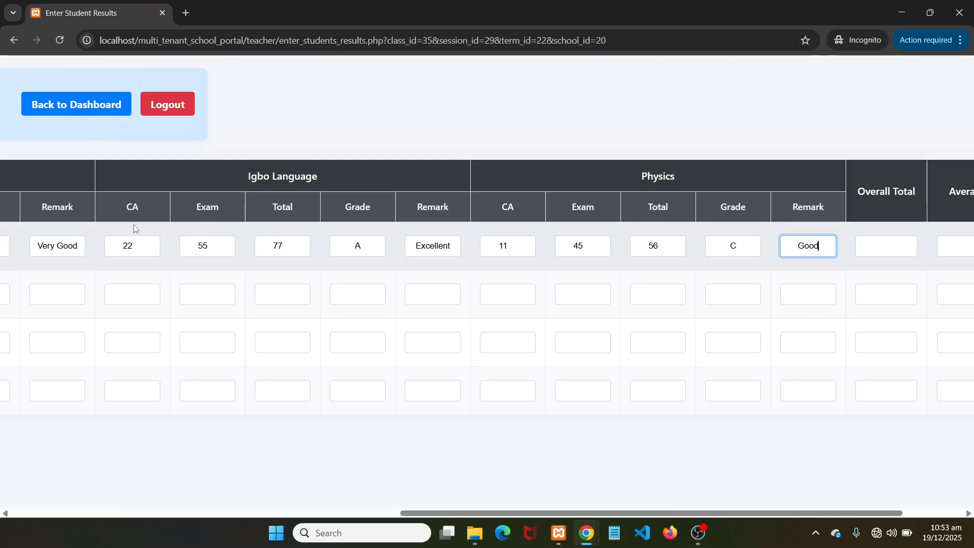
{"action": "left_click", "coordinate": [882, 244]}
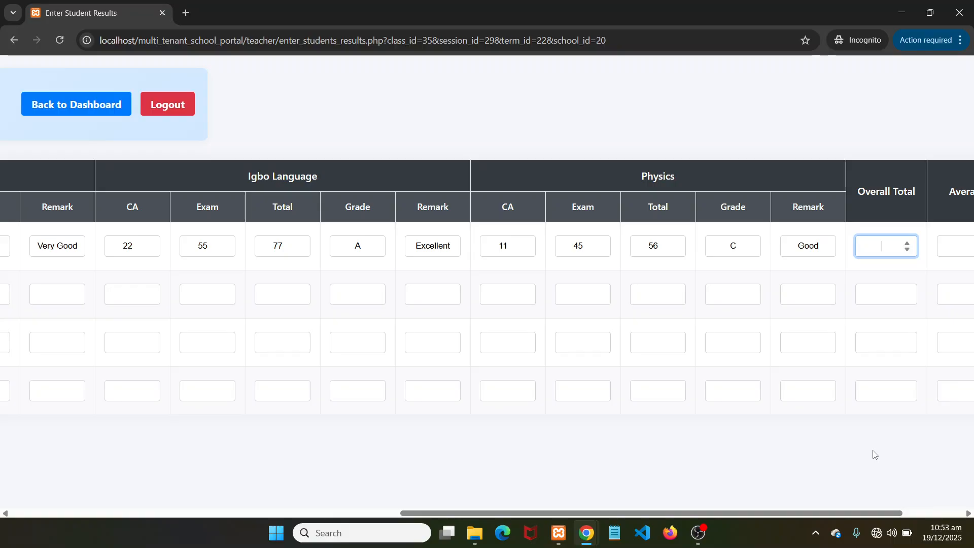
Enter the first student's Overall Total 273 and Average 68.25
{"action": "type", "text": "273"}
{"action": "left_click_drag", "start_coordinate": [624, 516], "coordinate": [701, 547]}
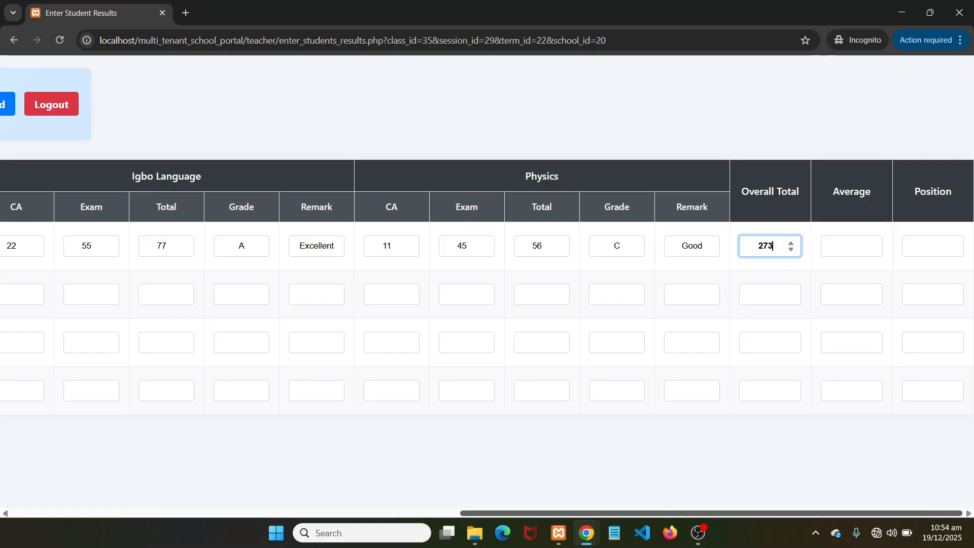
{"action": "left_click_drag", "start_coordinate": [662, 513], "coordinate": [203, 491]}
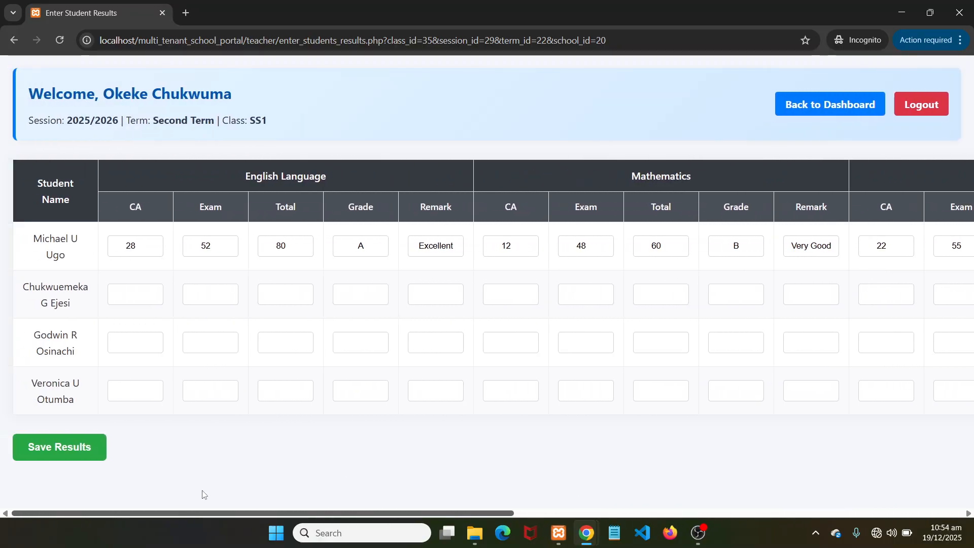
{"action": "left_click_drag", "start_coordinate": [252, 513], "coordinate": [702, 513]}
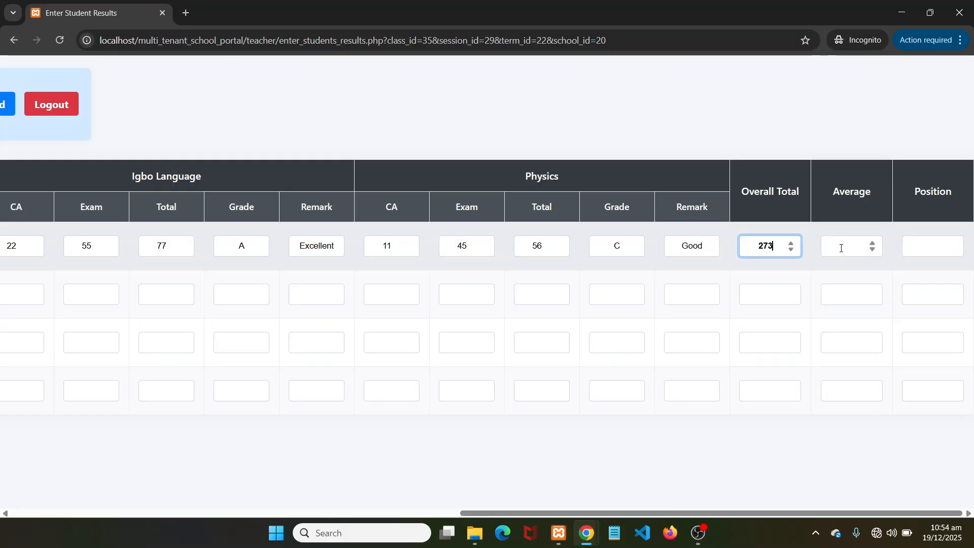
{"action": "left_click", "coordinate": [841, 245]}
{"action": "mouse_move", "coordinate": [587, 533]}
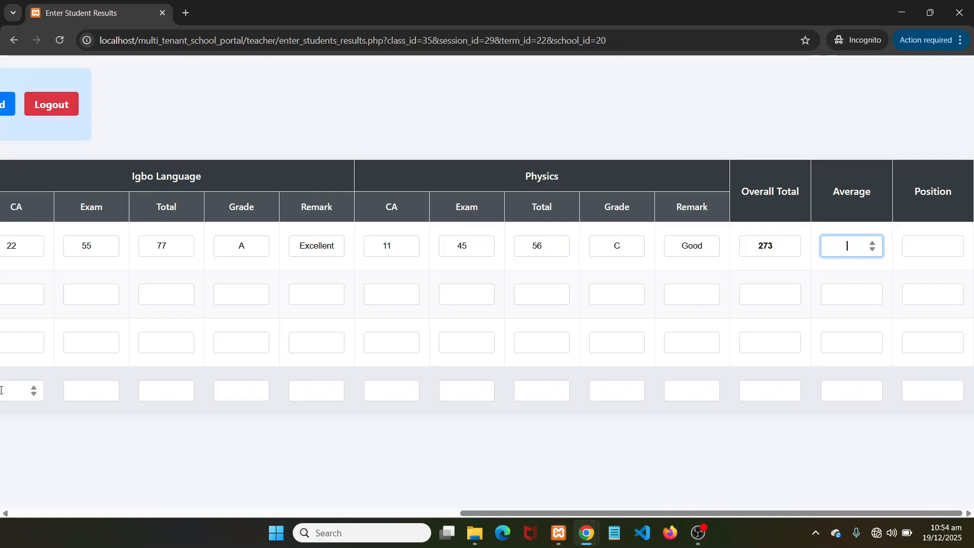
{"action": "type", "text": "68.25"}
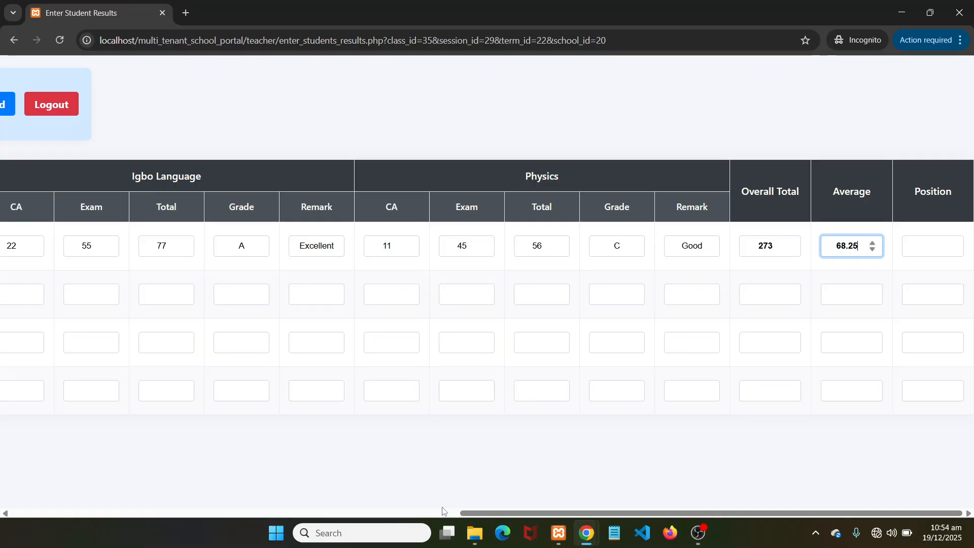
{"action": "left_click_drag", "start_coordinate": [477, 514], "coordinate": [21, 514]}
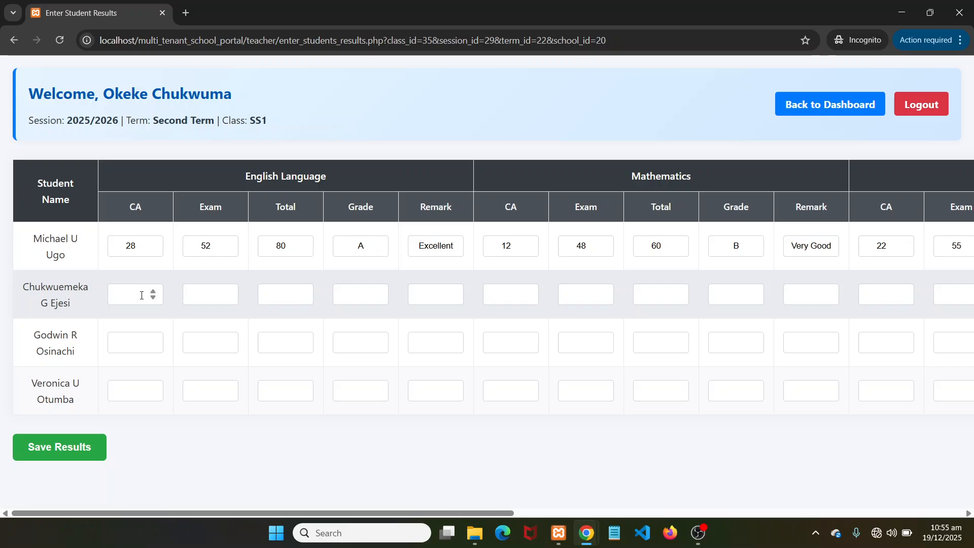
Enter the second student's English result: CA 22, exam 66, total 88, grade A, remark Excellent
{"action": "left_click", "coordinate": [142, 295]}
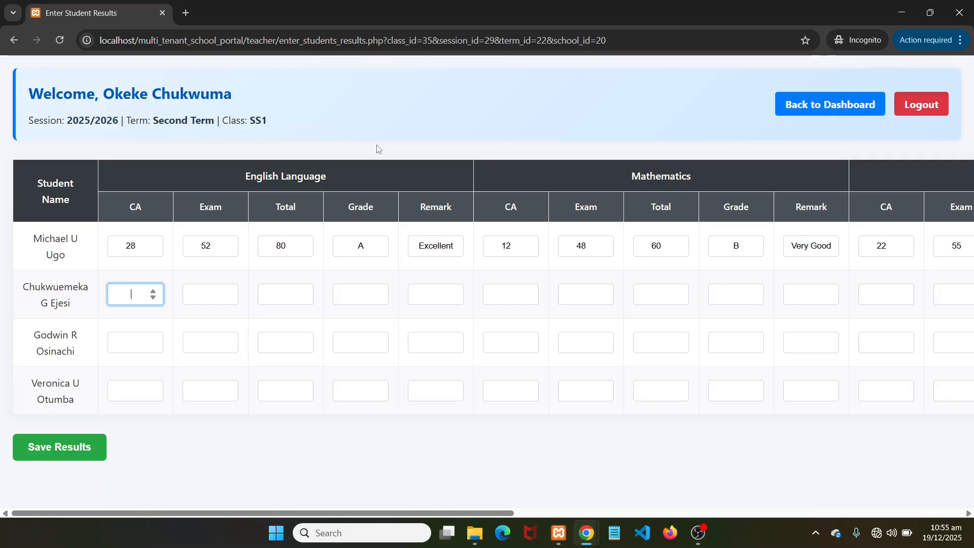
{"action": "type", "text": "22"}
{"action": "left_click", "coordinate": [207, 296]}
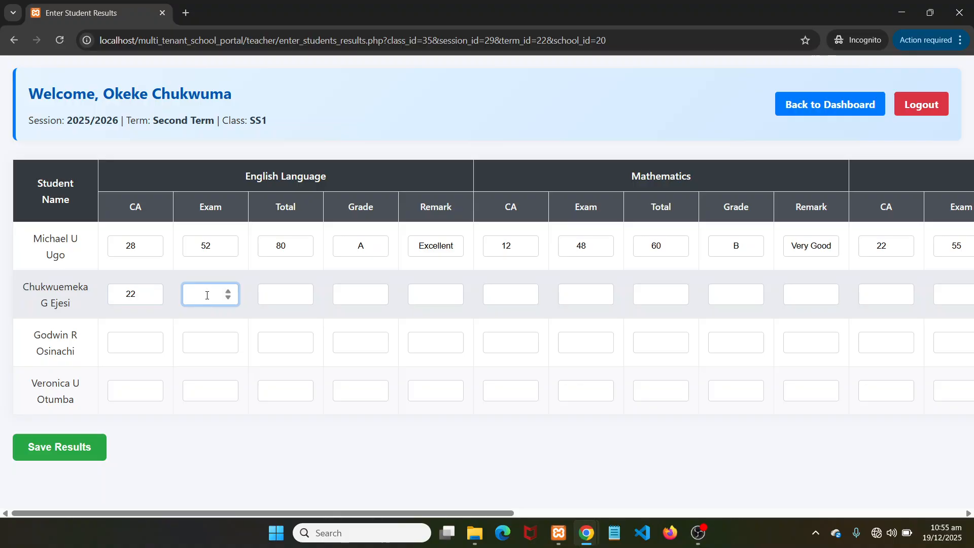
{"action": "type", "text": "66"}
{"action": "left_click", "coordinate": [277, 296]}
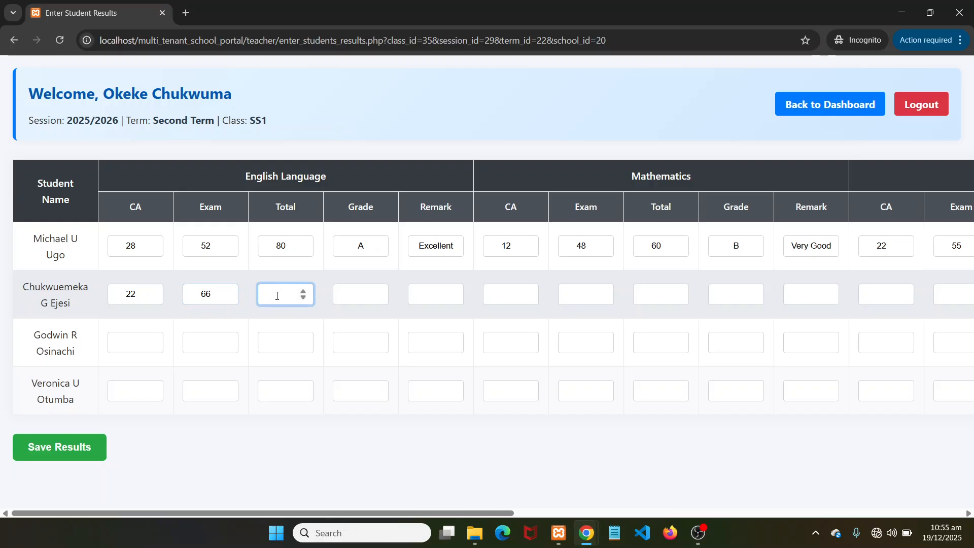
{"action": "type", "text": "88"}
{"action": "left_click", "coordinate": [353, 297]}
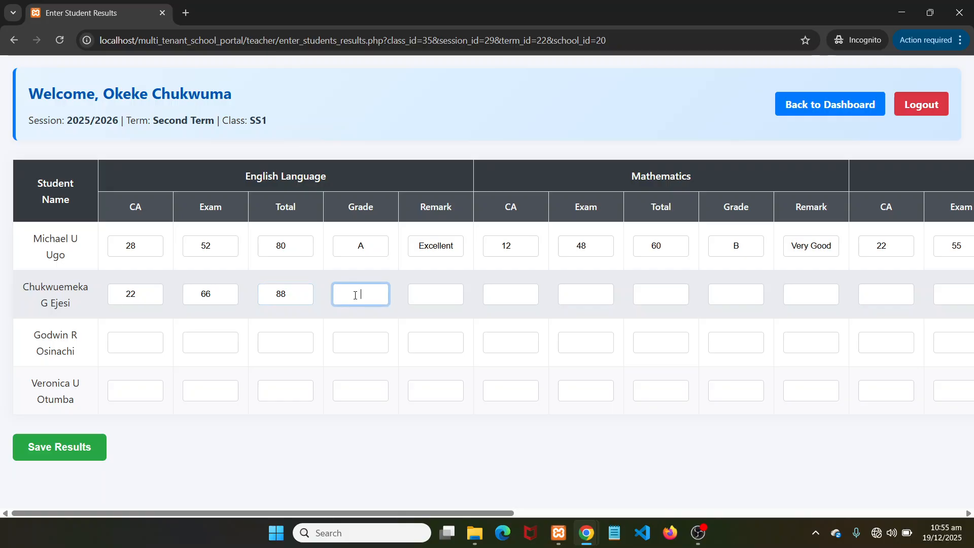
{"action": "type", "text": "A"}
{"action": "left_click", "coordinate": [429, 294]}
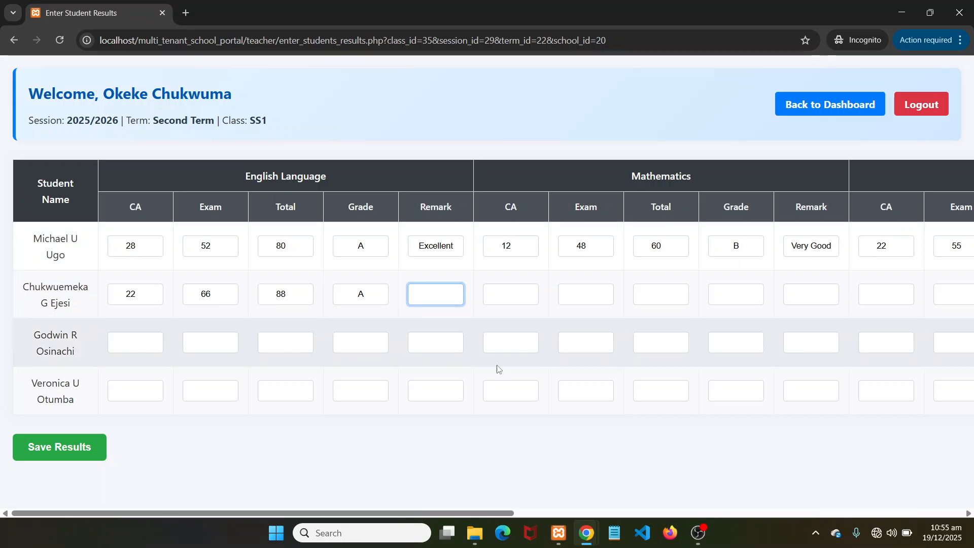
{"action": "type", "text": "Excellent"}
Enter the second student's Mathematics result: CA 9, exam 33, total 42, grade F, remark Fail
{"action": "left_click", "coordinate": [501, 294]}
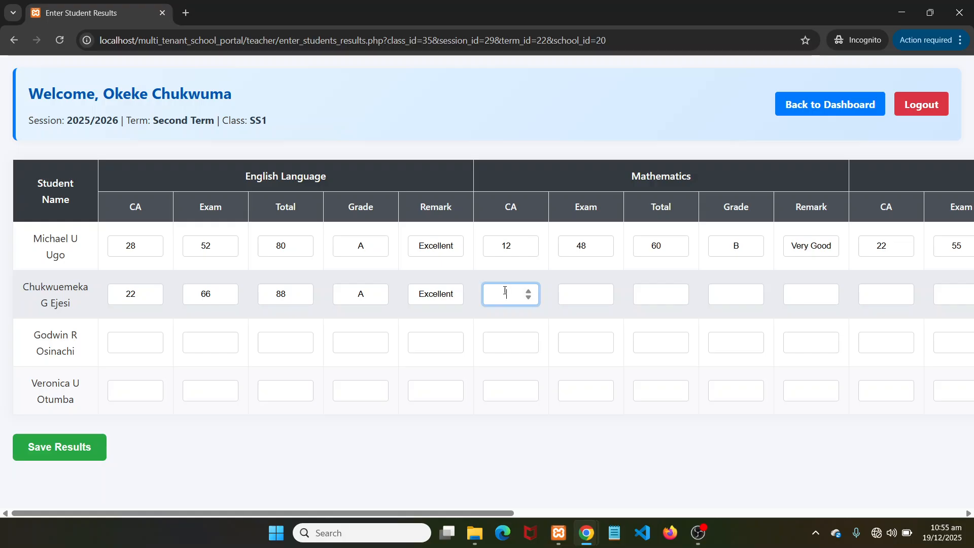
{"action": "type", "text": "9"}
{"action": "left_click", "coordinate": [581, 297]}
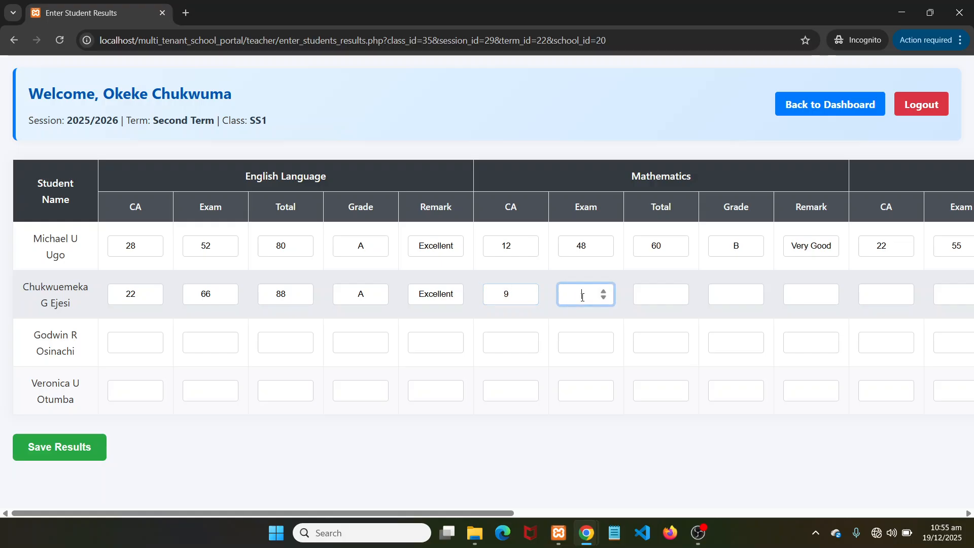
{"action": "type", "text": "33"}
{"action": "left_click", "coordinate": [650, 293]}
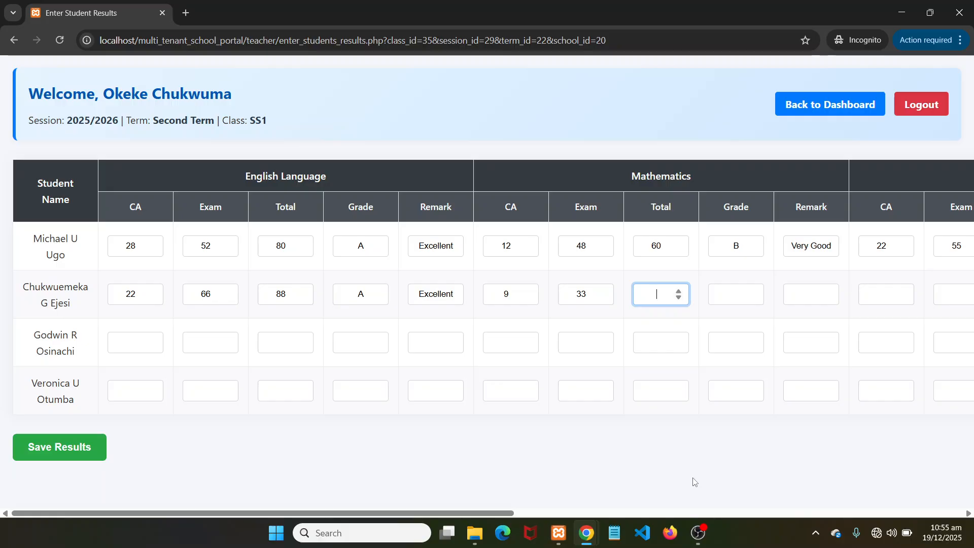
{"action": "type", "text": "42"}
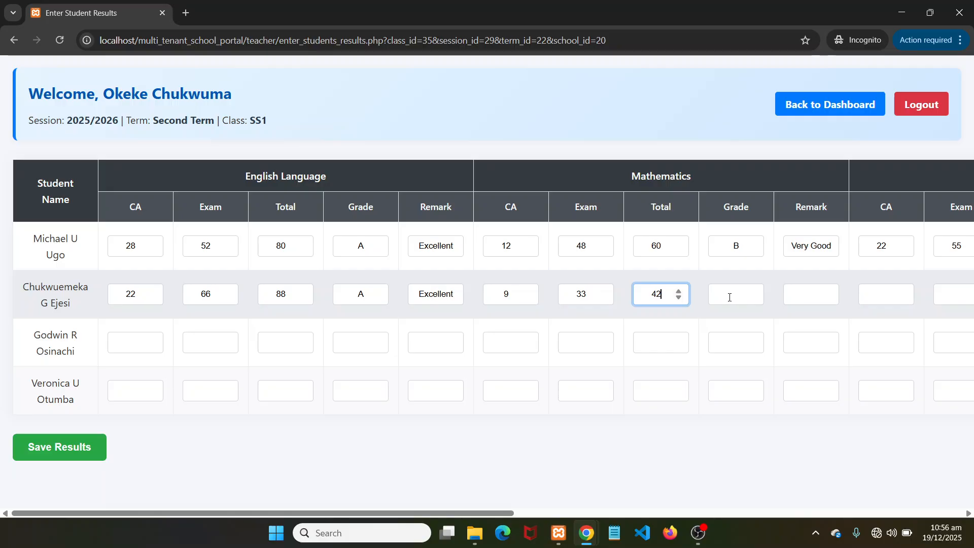
{"action": "left_click", "coordinate": [729, 298]}
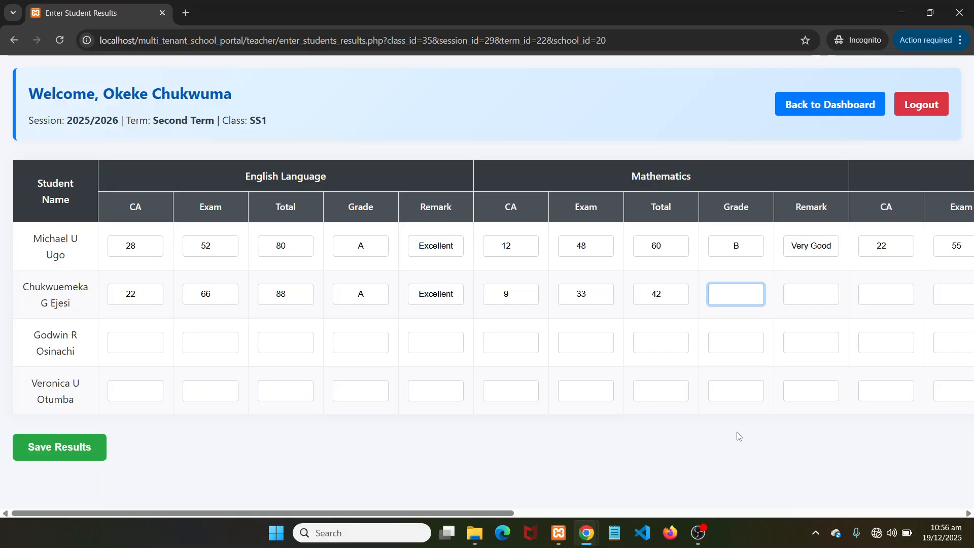
{"action": "type", "text": "F"}
{"action": "left_click", "coordinate": [810, 293]}
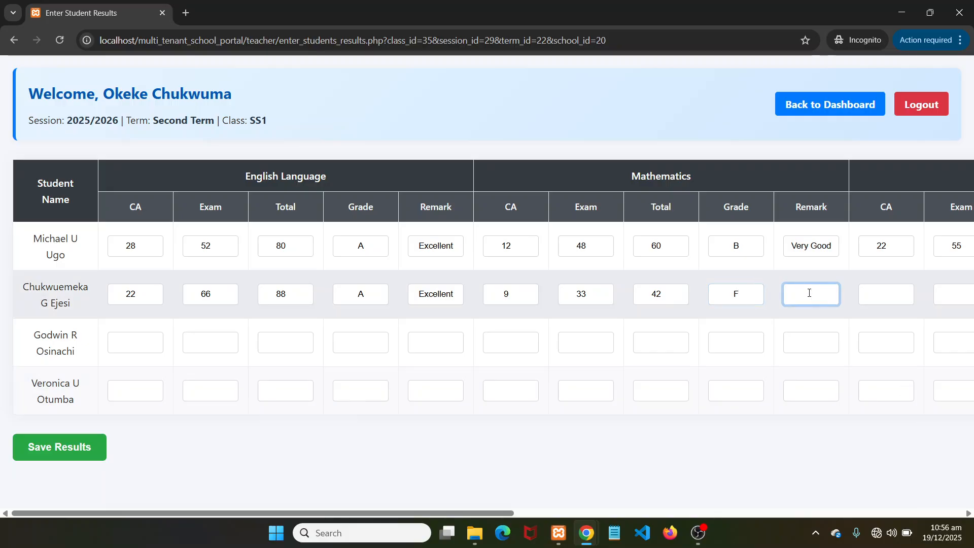
{"action": "type", "text": "Fail"}
{"action": "left_click", "coordinate": [884, 296]}
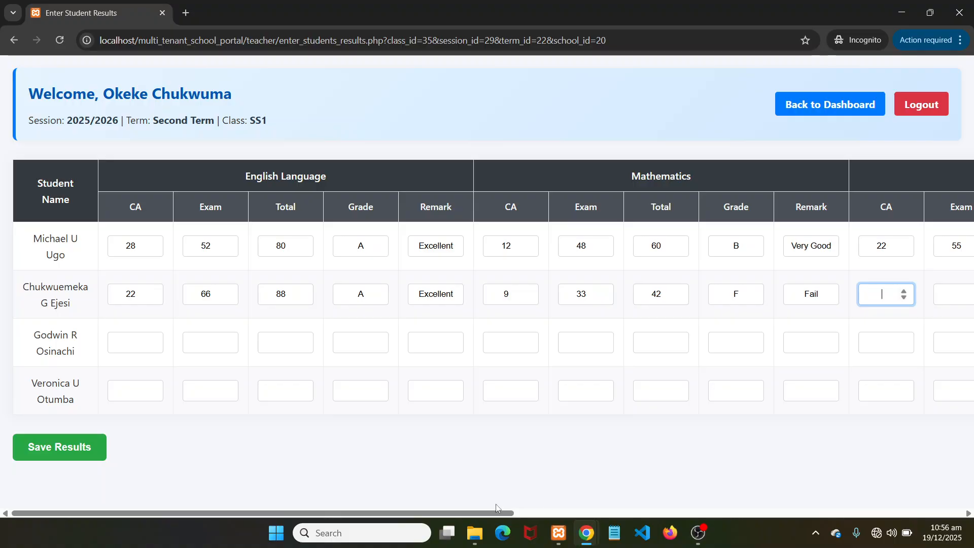
Fill row 2's Igbo Language fields with CA 8, exam 52, total 60, grade B, remark Very Good
{"action": "left_click_drag", "start_coordinate": [498, 514], "coordinate": [734, 513]}
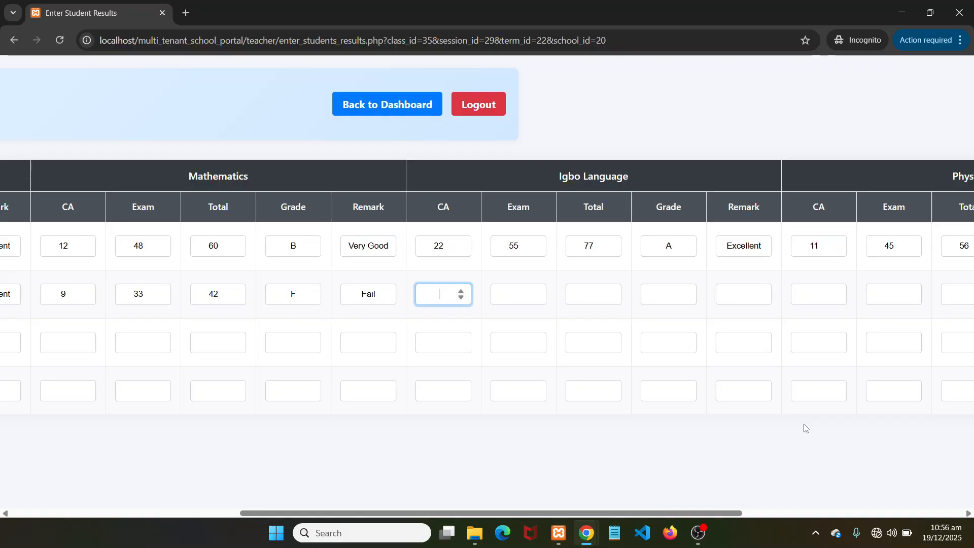
{"action": "type", "text": "8"}
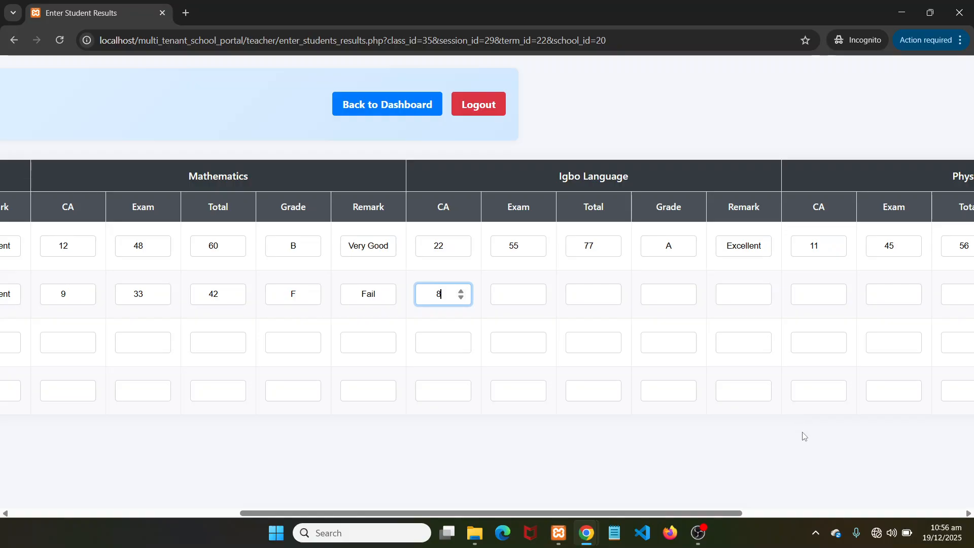
{"action": "left_click", "coordinate": [515, 293]}
{"action": "type", "text": "52"}
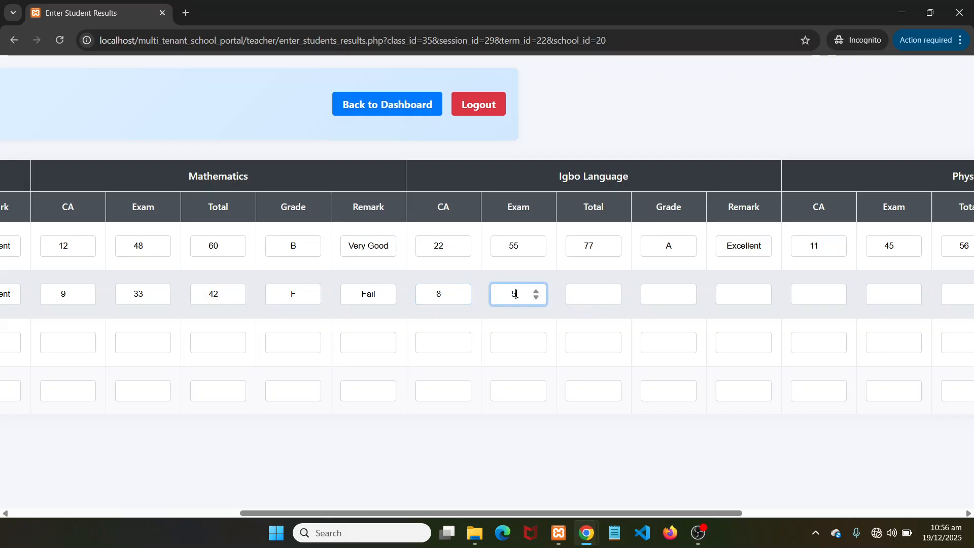
{"action": "left_click", "coordinate": [574, 298]}
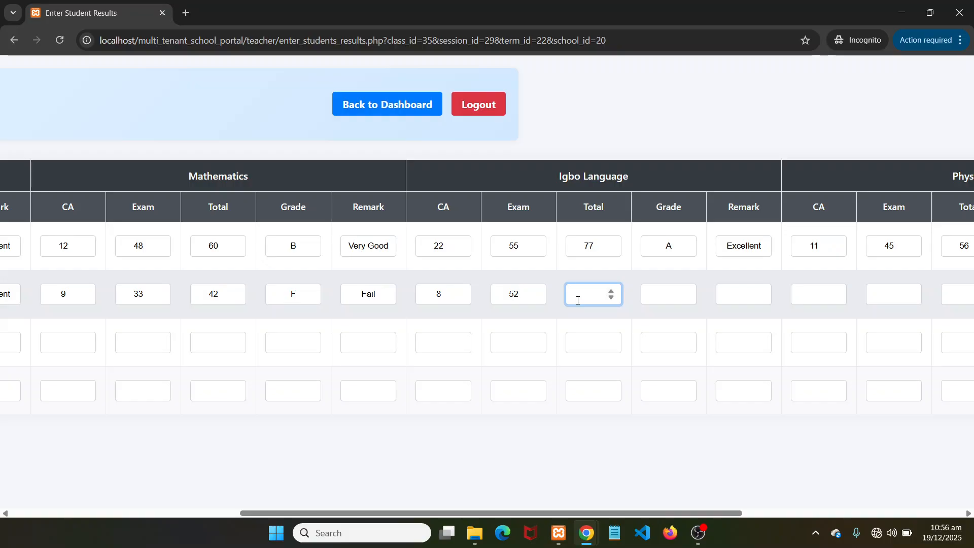
{"action": "type", "text": "60"}
{"action": "left_click", "coordinate": [657, 290]}
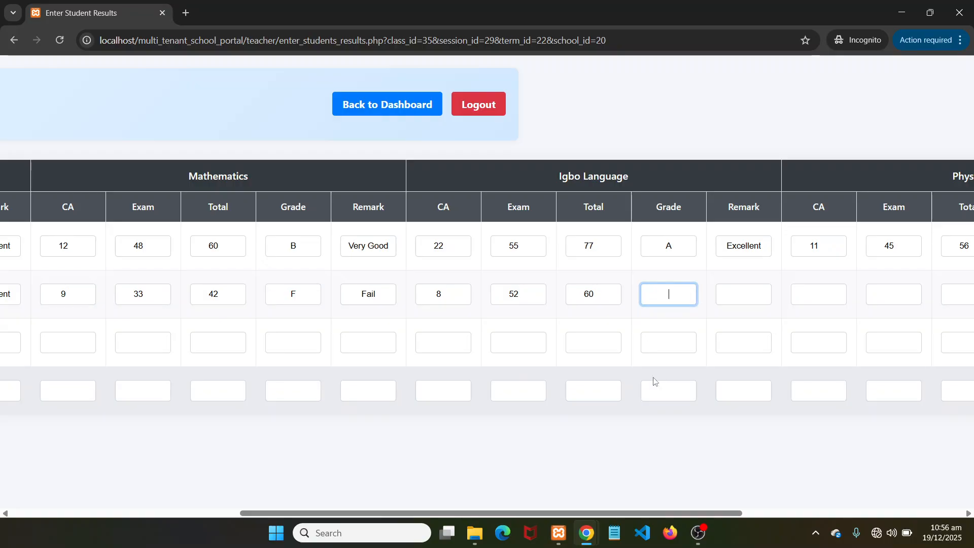
{"action": "type", "text": "B"}
{"action": "left_click", "coordinate": [740, 295]}
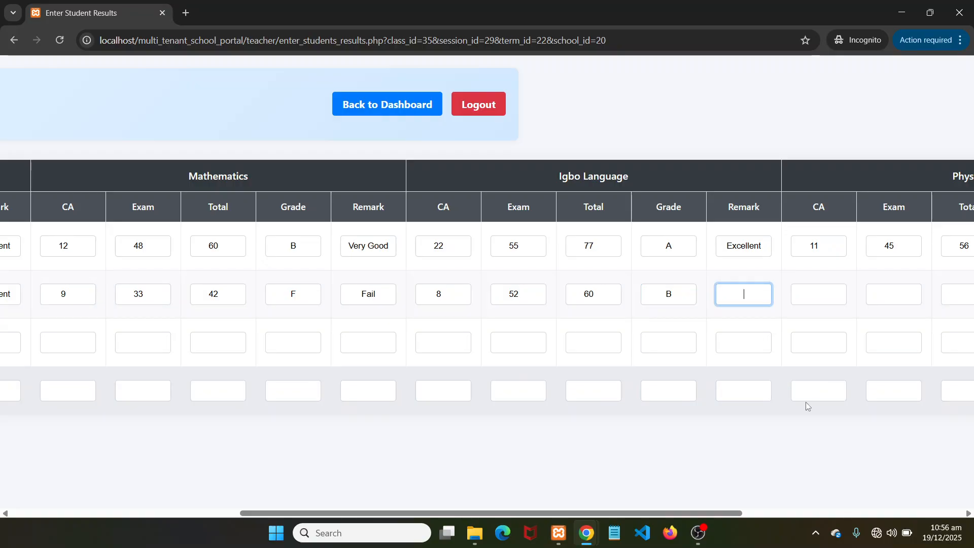
{"action": "type", "text": "Very Good"}
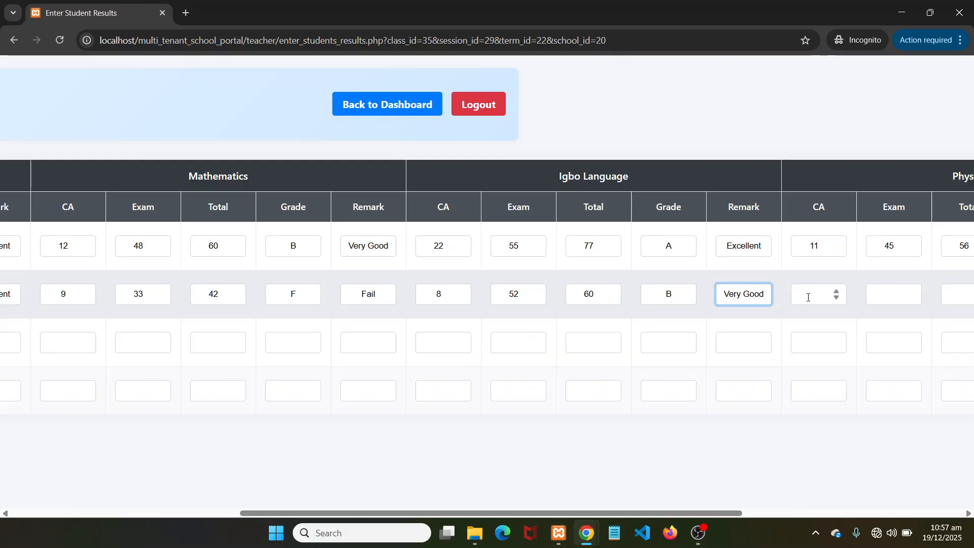
{"action": "left_click", "coordinate": [811, 297]}
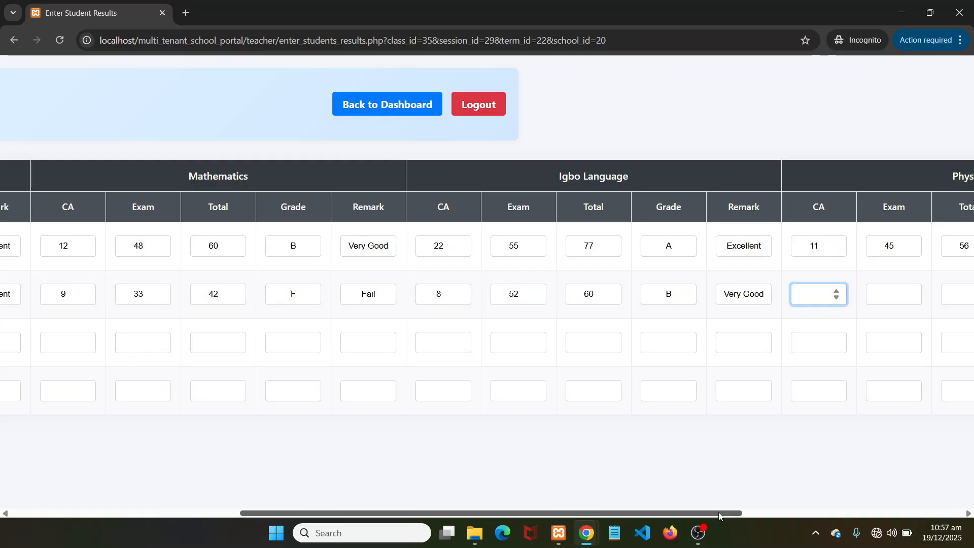
Fill row 2's Physics fields with CA 5, exam 29, total 34, grade F, remark Fail
{"action": "left_click_drag", "start_coordinate": [719, 513], "coordinate": [939, 514]}
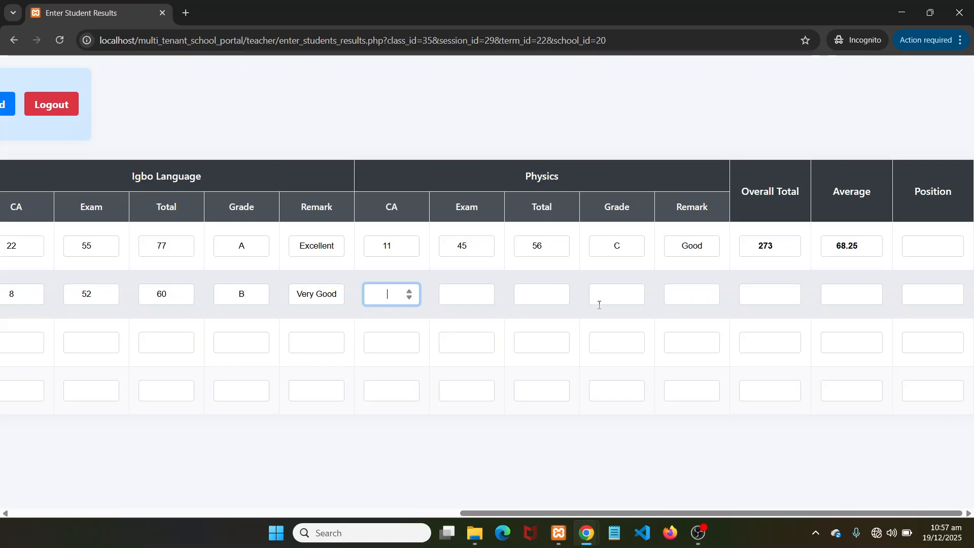
{"action": "type", "text": "5"}
{"action": "left_click", "coordinate": [467, 300]}
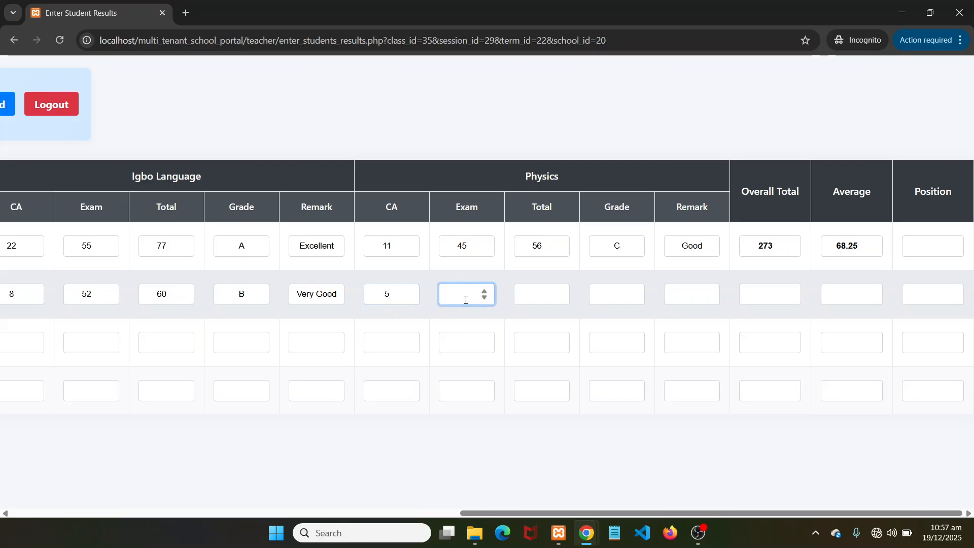
{"action": "type", "text": "29"}
{"action": "key", "text": "Tab"}
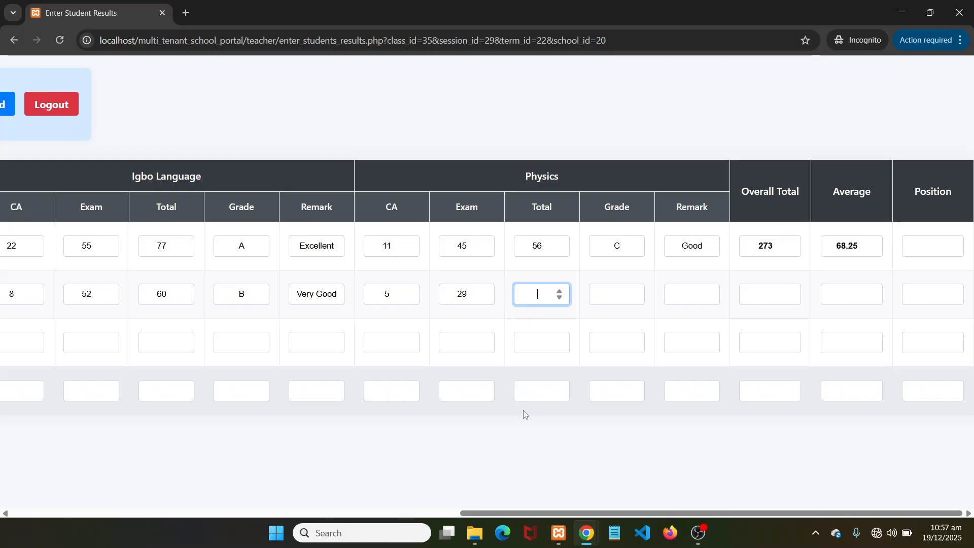
{"action": "left_click", "coordinate": [604, 295]}
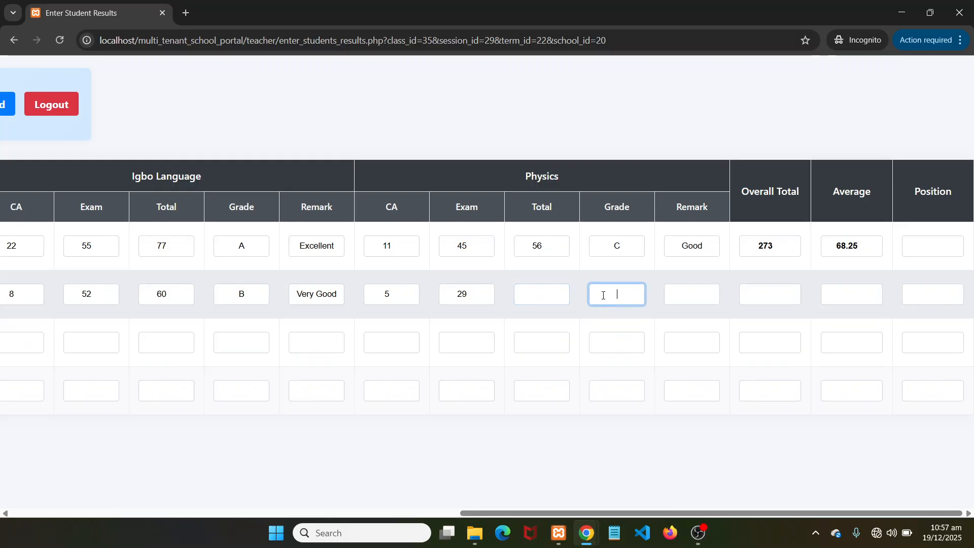
{"action": "left_click", "coordinate": [533, 293]}
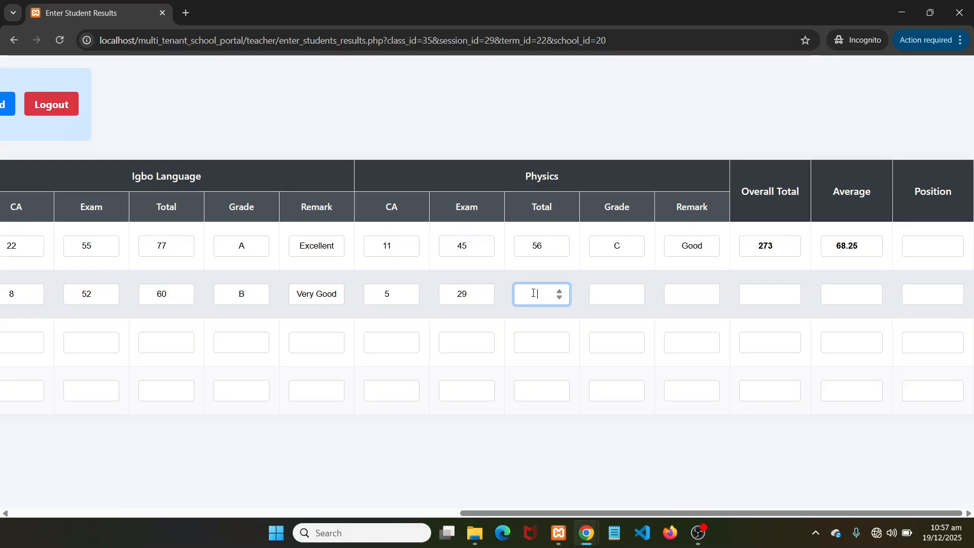
{"action": "type", "text": "34"}
{"action": "left_click", "coordinate": [616, 298]}
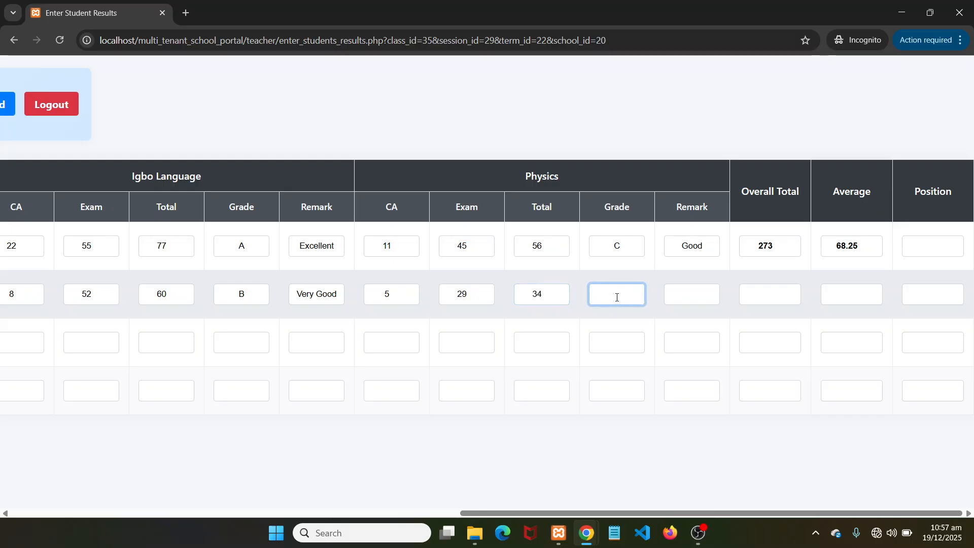
{"action": "type", "text": "F"}
{"action": "left_click", "coordinate": [669, 299]}
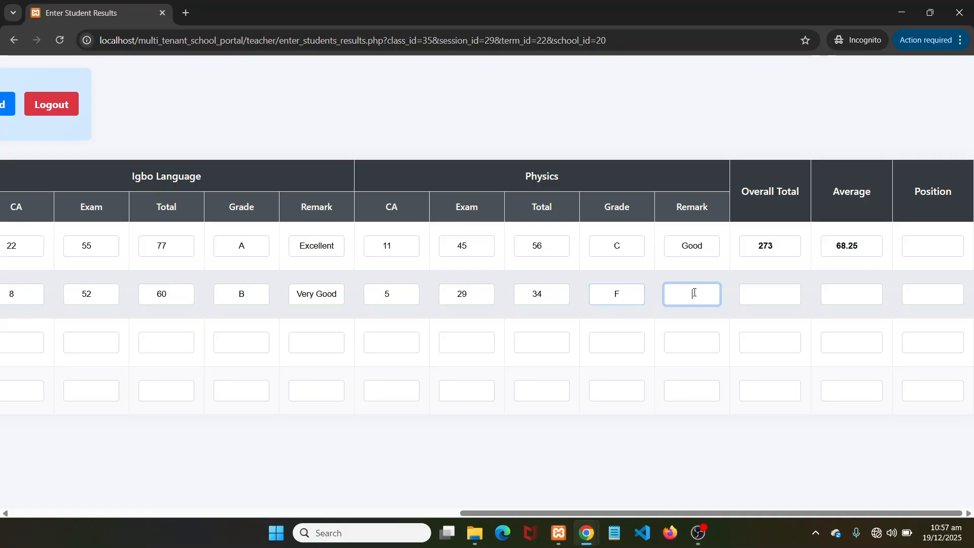
{"action": "type", "text": "Fail"}
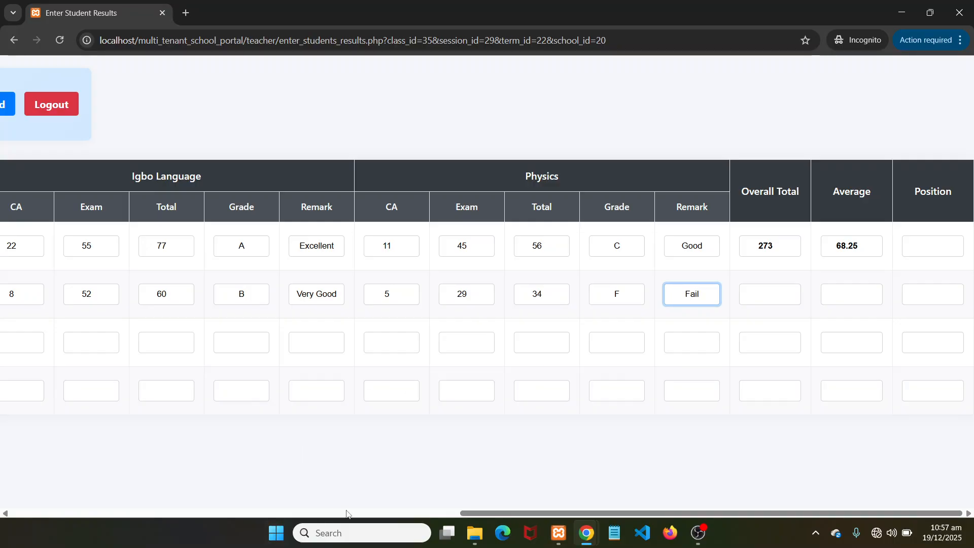
Drag the results table sideways to reach the second student's Physics fields
{"action": "left_click_drag", "start_coordinate": [518, 513], "coordinate": [21, 463]}
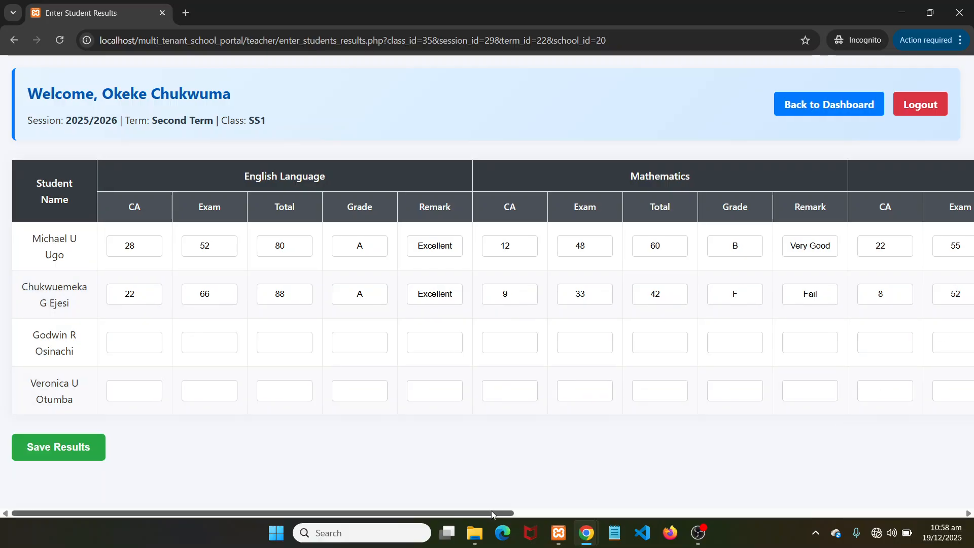
{"action": "left_click_drag", "start_coordinate": [494, 514], "coordinate": [738, 517]}
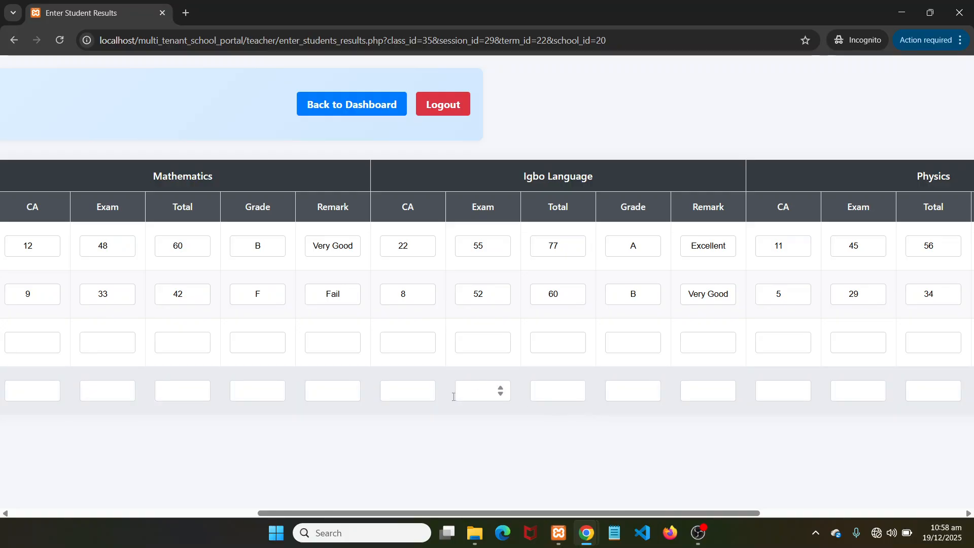
{"action": "left_click_drag", "start_coordinate": [304, 512], "coordinate": [531, 511]}
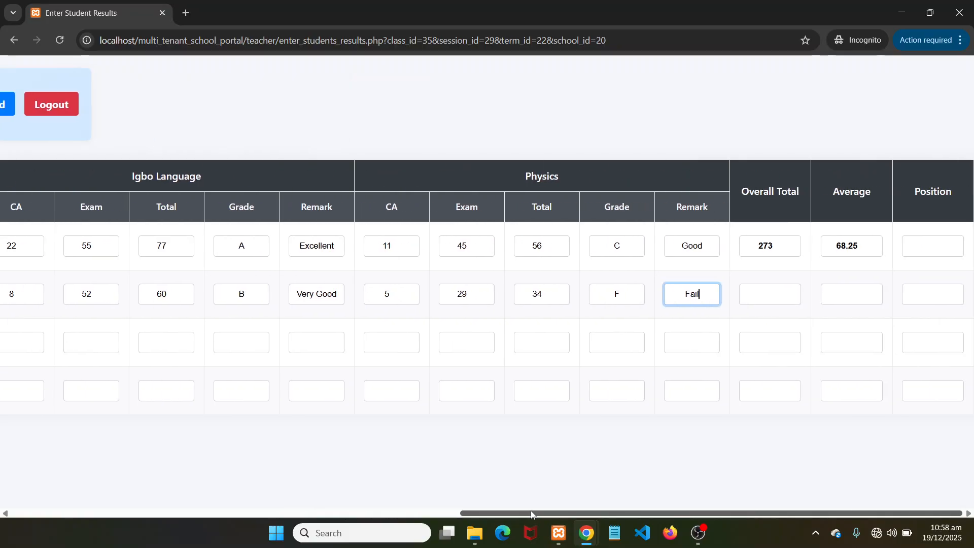
Enter 224 as the second student's Overall Total and 56 as the Average, then scroll back left
{"action": "left_click", "coordinate": [761, 294]}
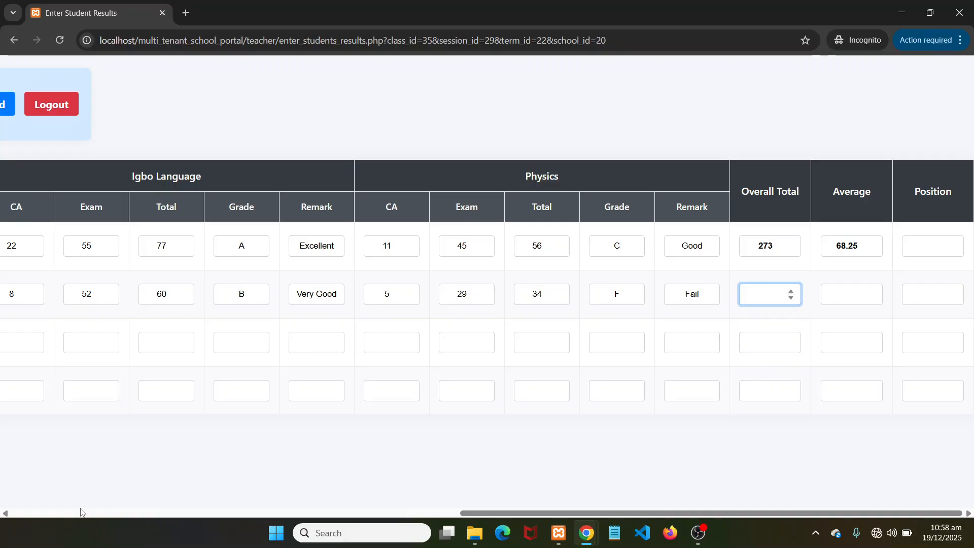
{"action": "type", "text": "224"}
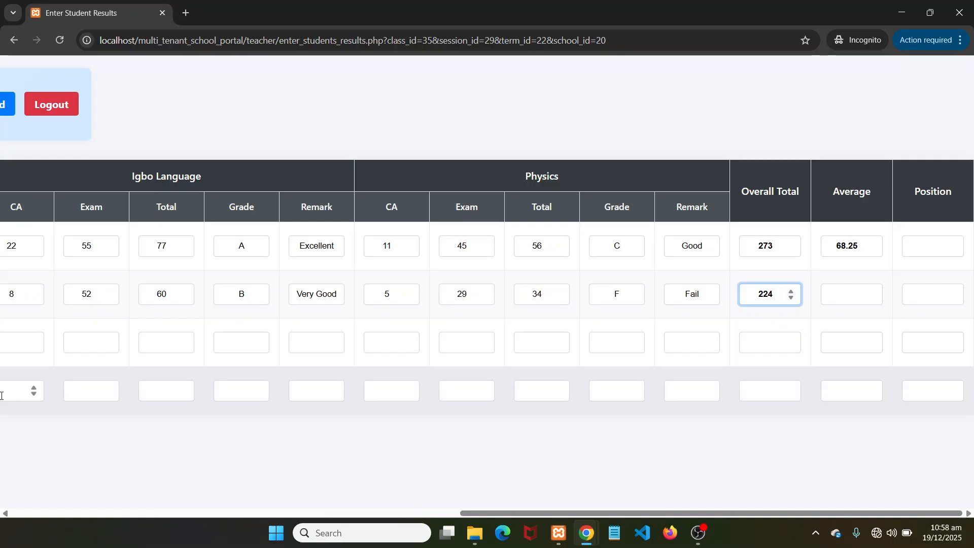
{"action": "left_click", "coordinate": [847, 294]}
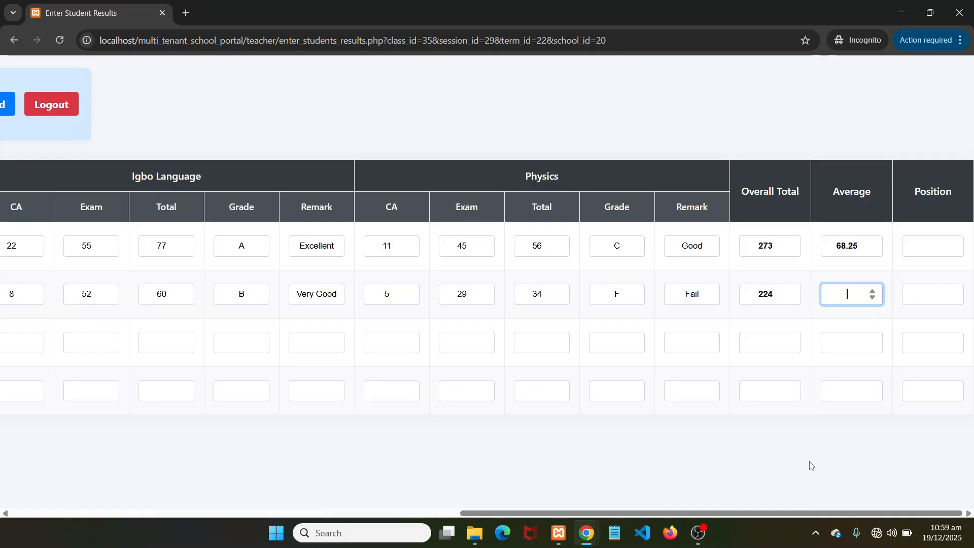
{"action": "type", "text": "56"}
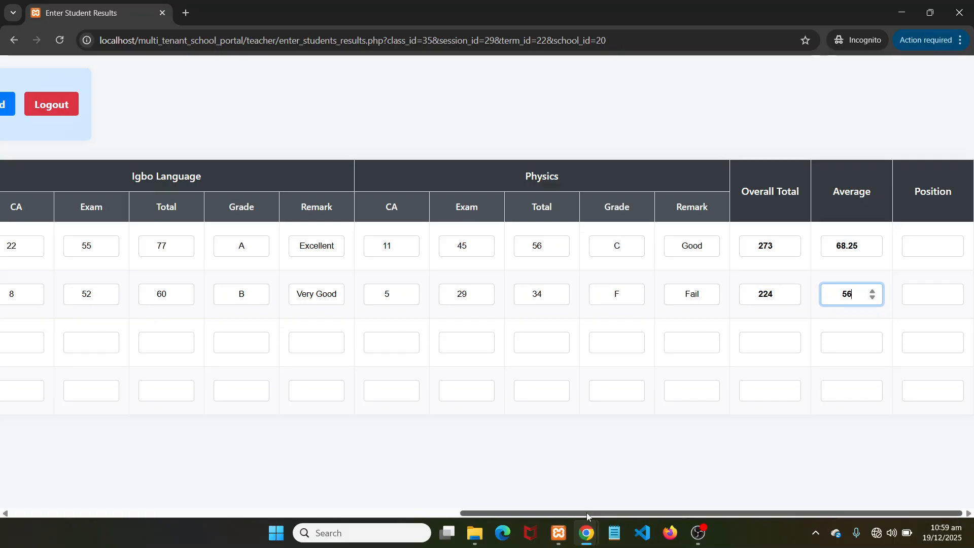
{"action": "left_click_drag", "start_coordinate": [583, 513], "coordinate": [76, 461]}
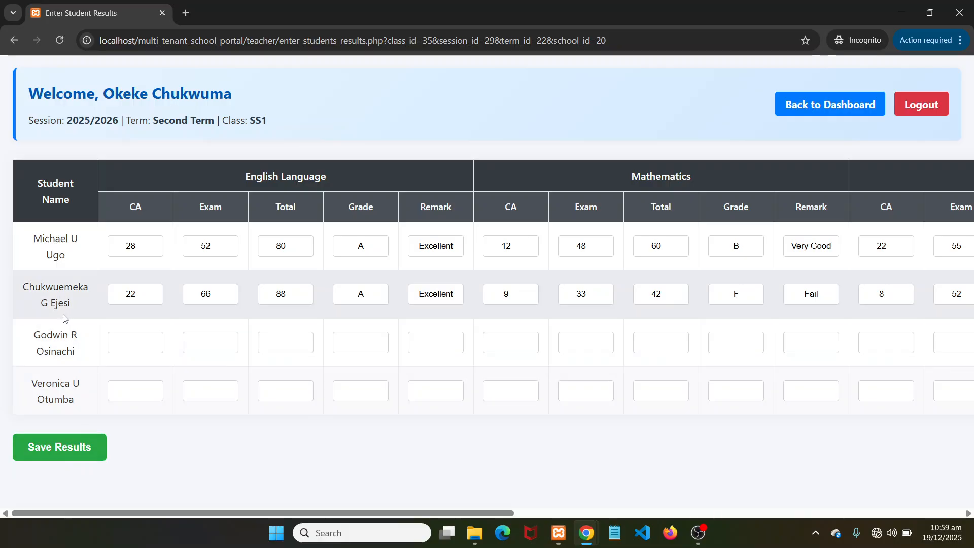
Fill the third student's English CA 33, exam 22, total 55, grade and remark
{"action": "left_click", "coordinate": [126, 344]}
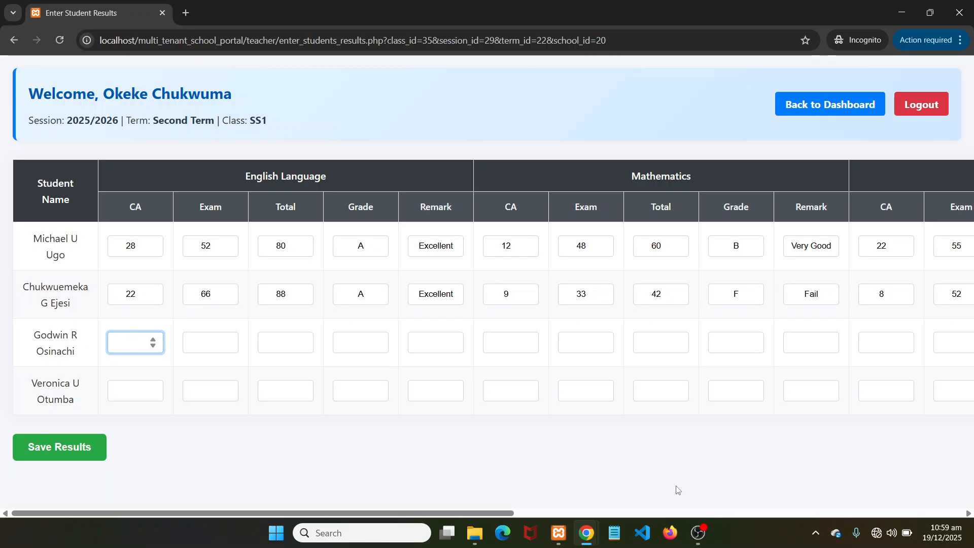
{"action": "type", "text": "33"}
{"action": "left_click", "coordinate": [201, 340]}
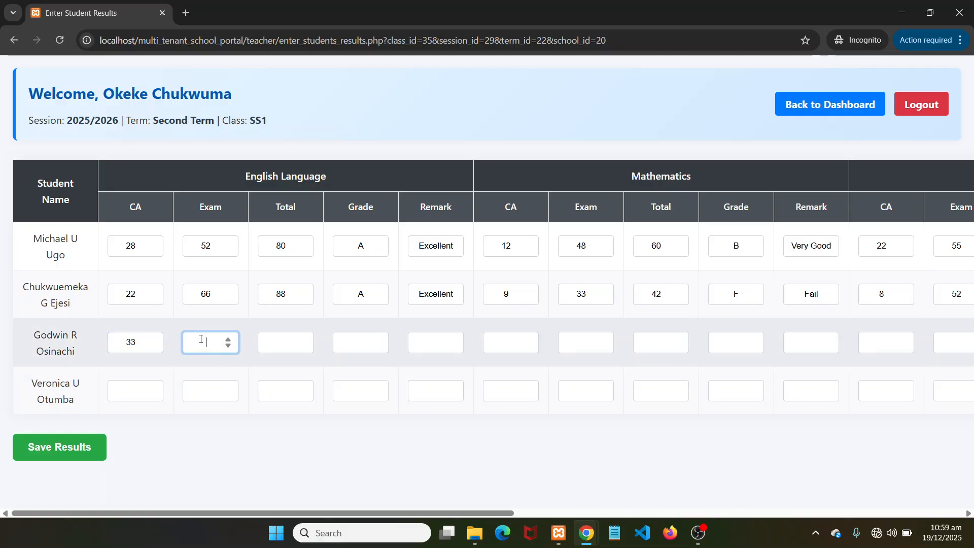
{"action": "type", "text": "22"}
{"action": "left_click", "coordinate": [285, 343]}
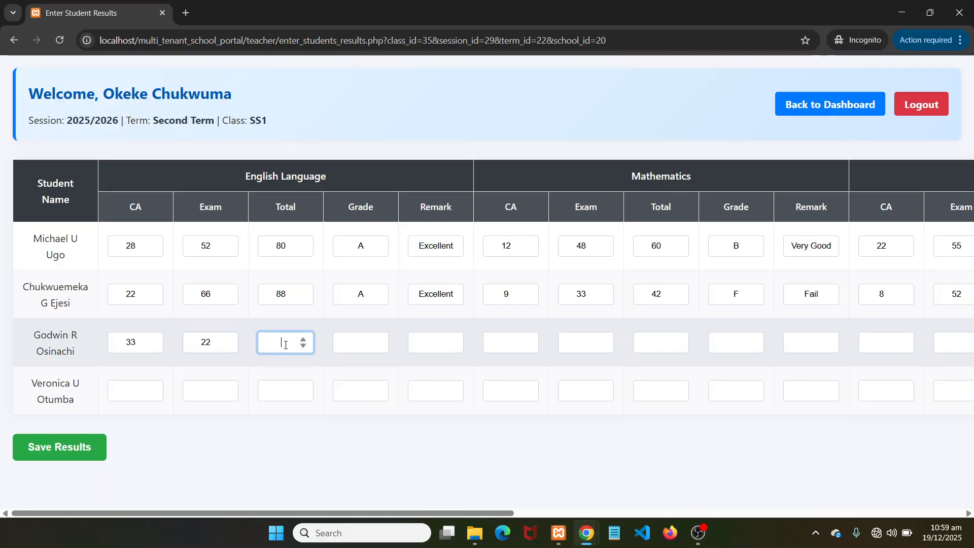
{"action": "type", "text": "55"}
{"action": "left_click", "coordinate": [360, 342]}
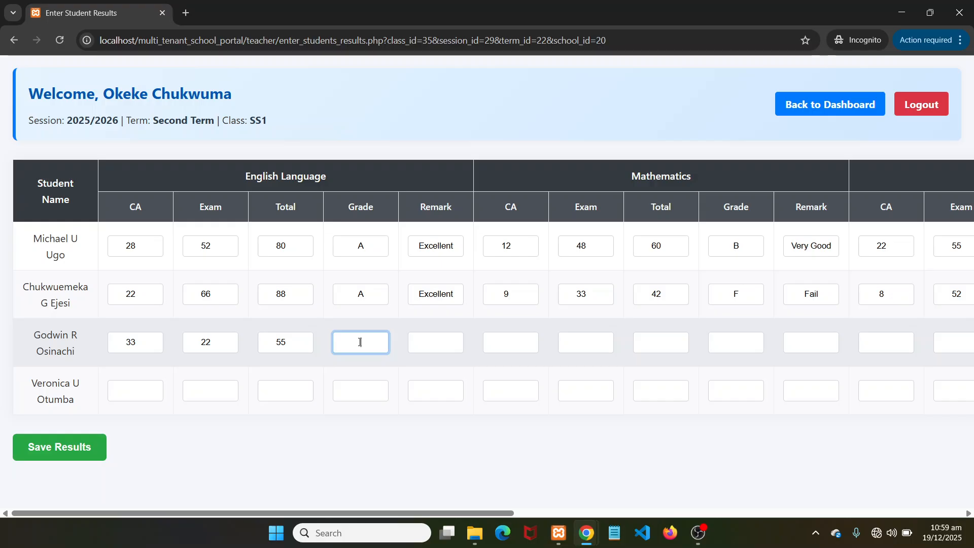
{"action": "type", "text": "C"}
{"action": "left_click", "coordinate": [422, 346]}
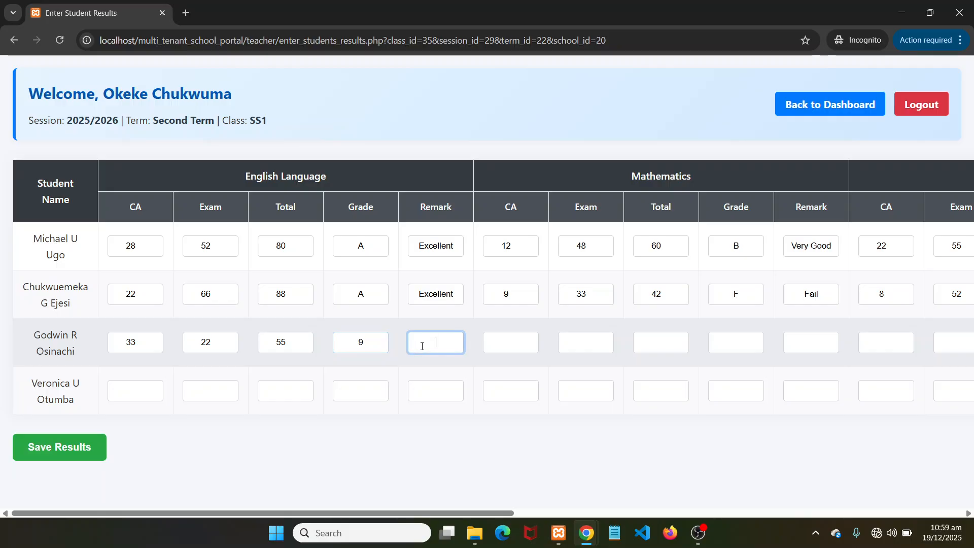
{"action": "type", "text": "70"}
{"action": "left_click", "coordinate": [507, 343]}
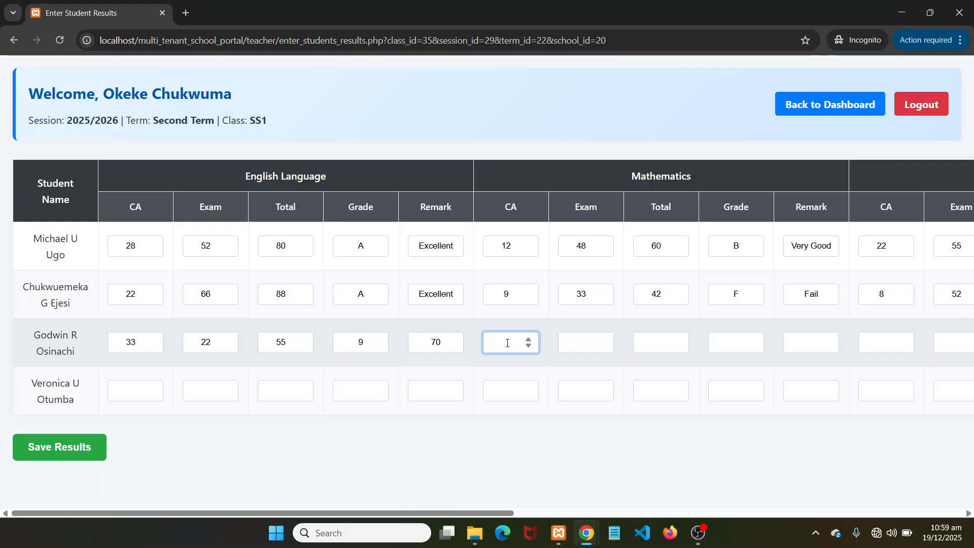
Correct the third student's English grade to C and remark to Good
{"action": "double_click", "coordinate": [361, 343]}
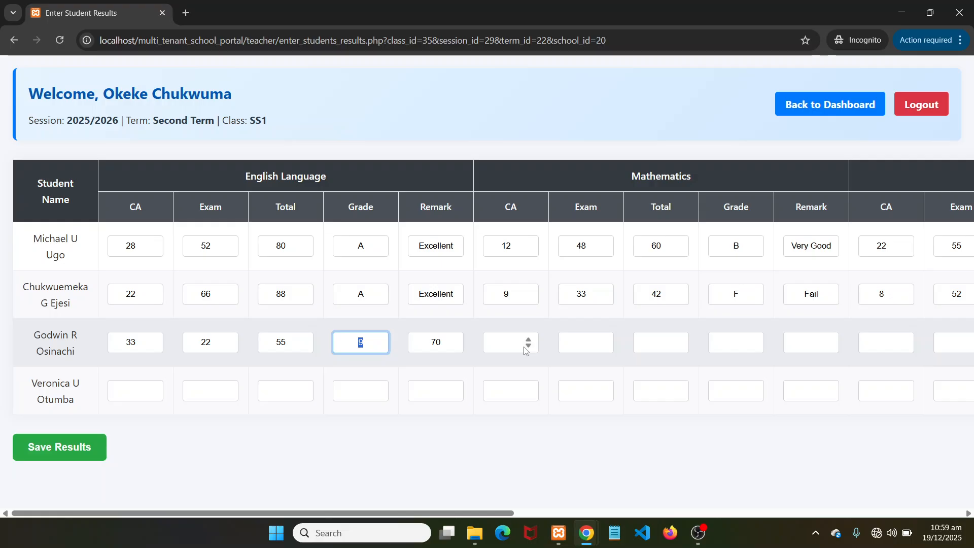
{"action": "type", "text": "C"}
{"action": "double_click", "coordinate": [439, 343]}
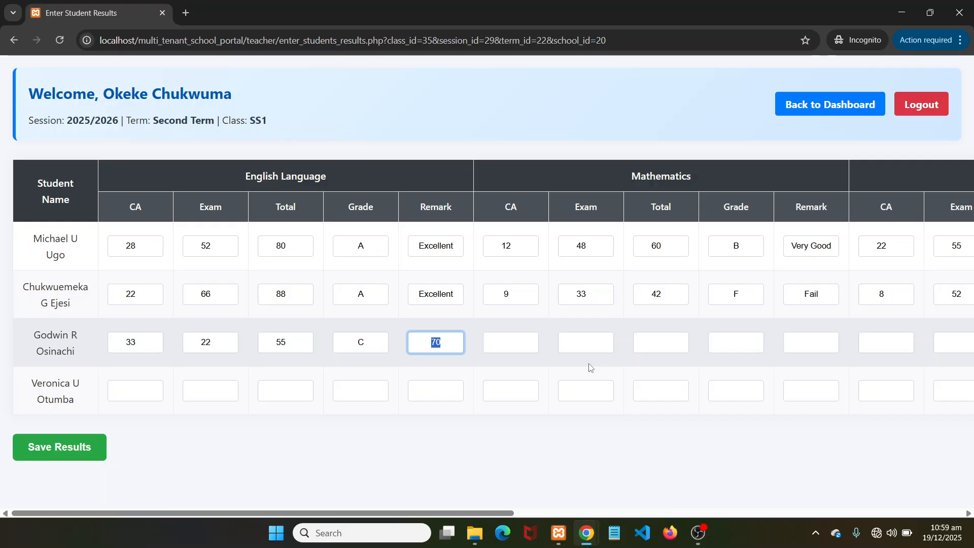
{"action": "type", "text": "g"}
{"action": "key", "text": "BackSpace"}
{"action": "type", "text": "Good"}
Enter 21 as the third student's Mathematics CA
{"action": "left_click", "coordinate": [501, 342]}
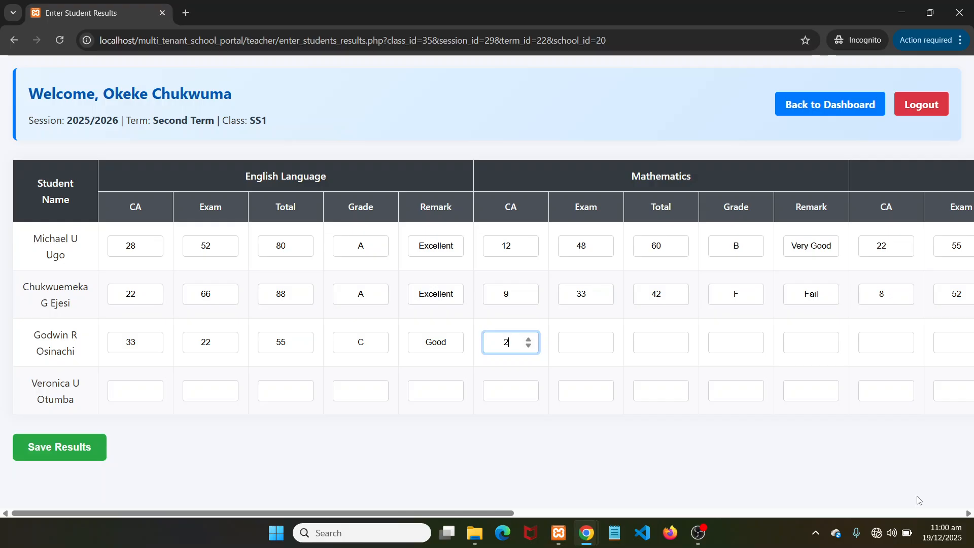
{"action": "type", "text": "21"}
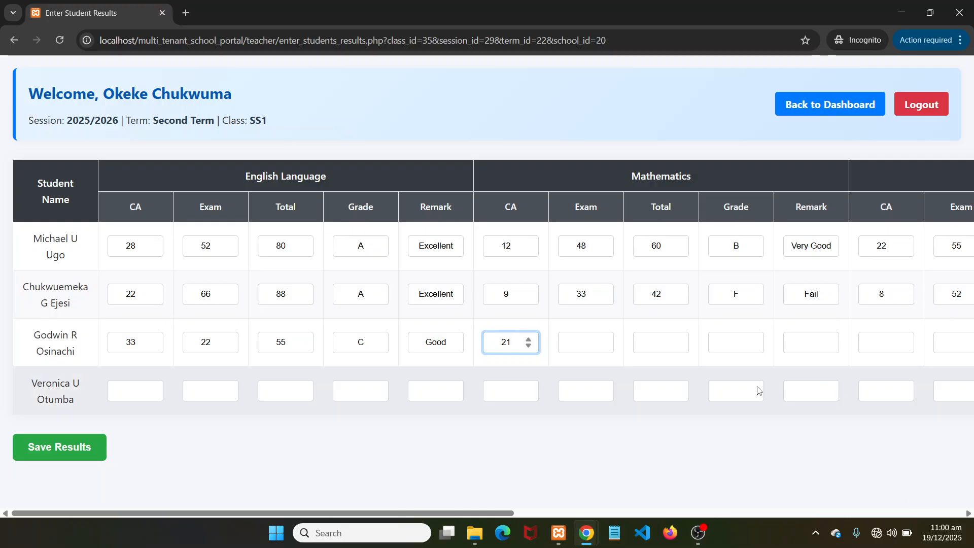
{"action": "left_click", "coordinate": [577, 344]}
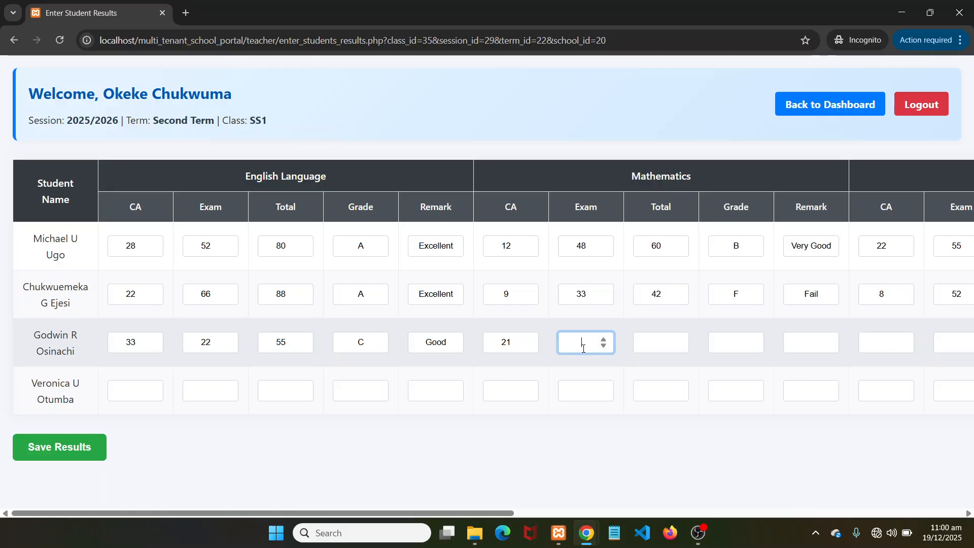
Enter row 3's Mathematics exam 19, total 40, grade F and remark Fail
{"action": "type", "text": "19"}
{"action": "left_click", "coordinate": [653, 345]}
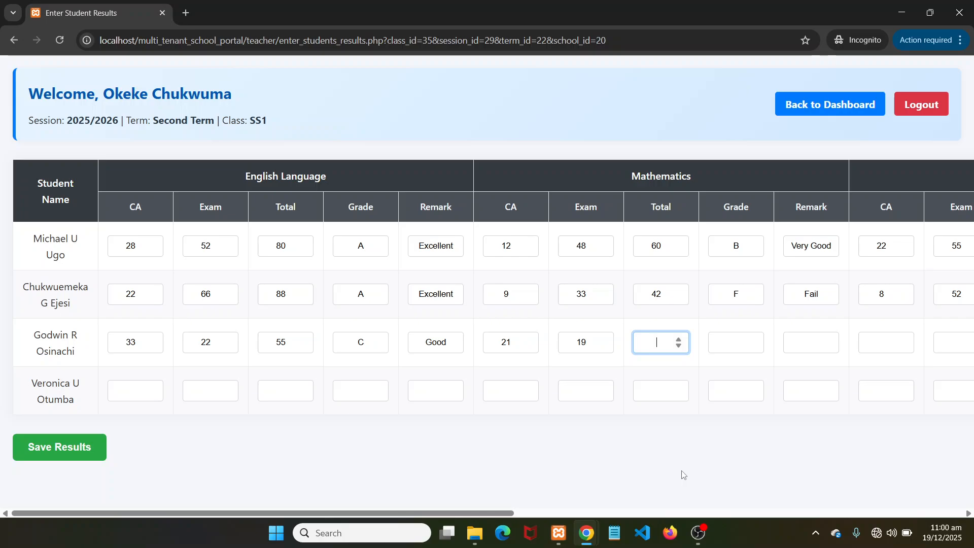
{"action": "type", "text": "40"}
{"action": "left_click", "coordinate": [730, 344]}
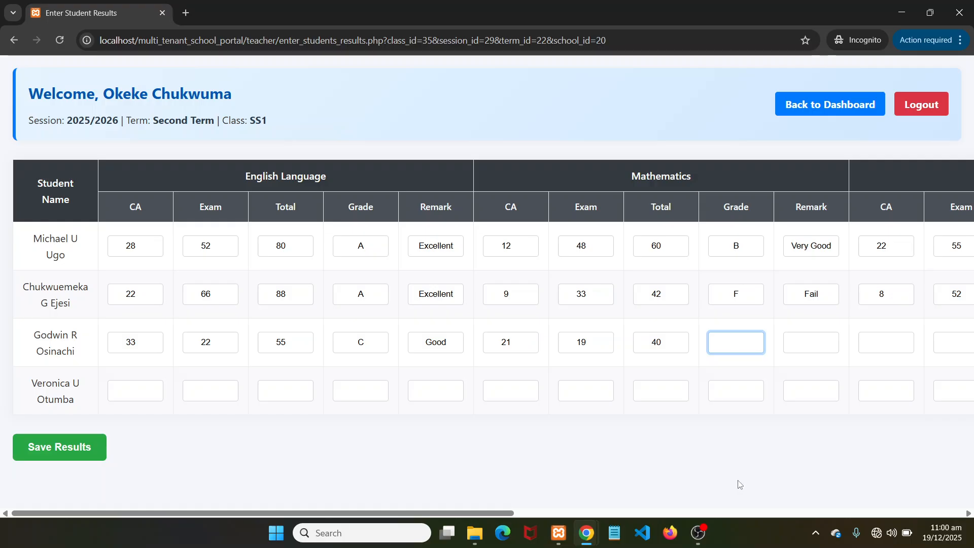
{"action": "type", "text": "F"}
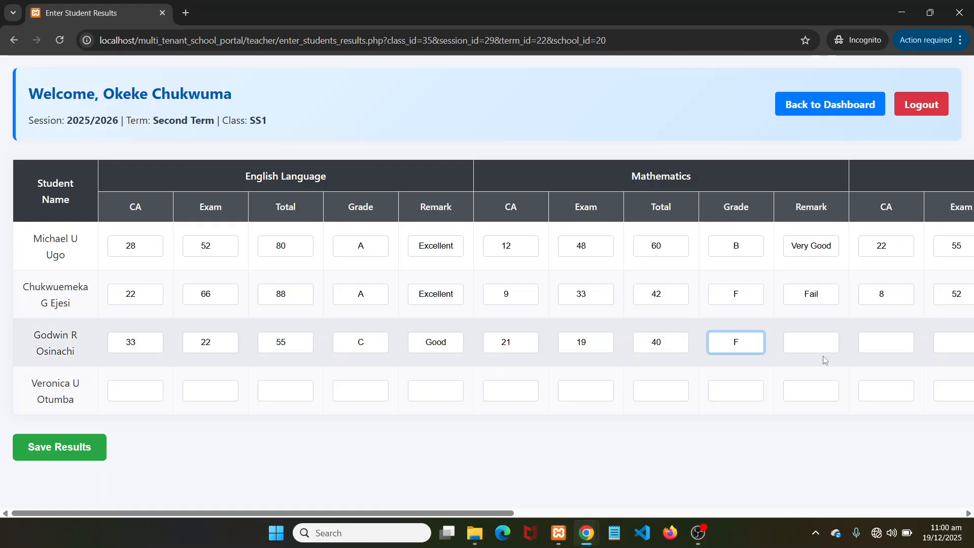
{"action": "left_click", "coordinate": [809, 343]}
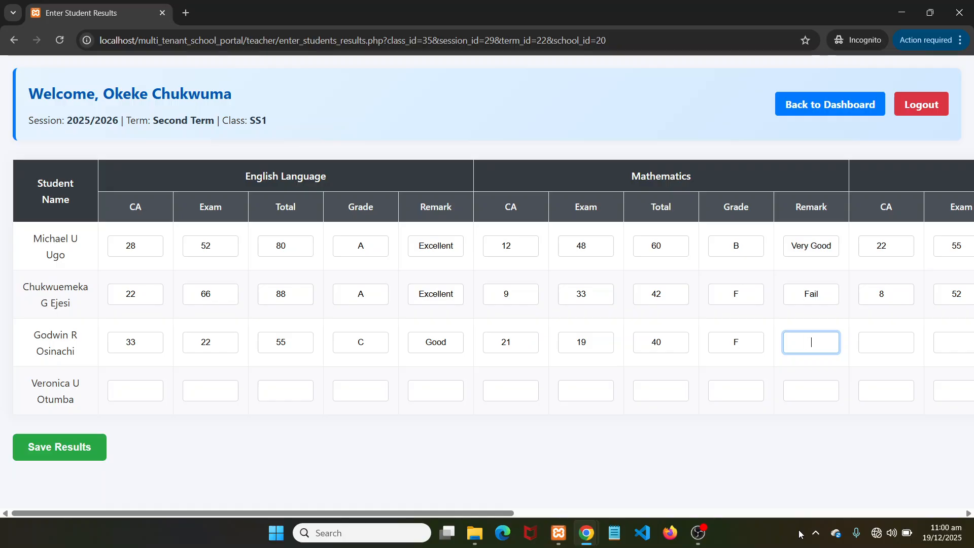
{"action": "type", "text": "Fail"}
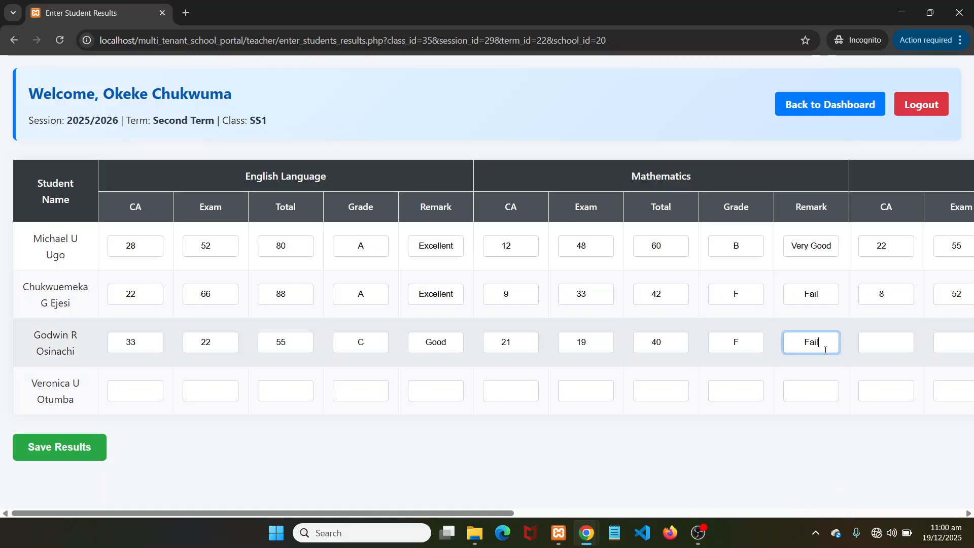
{"action": "left_click", "coordinate": [875, 343]}
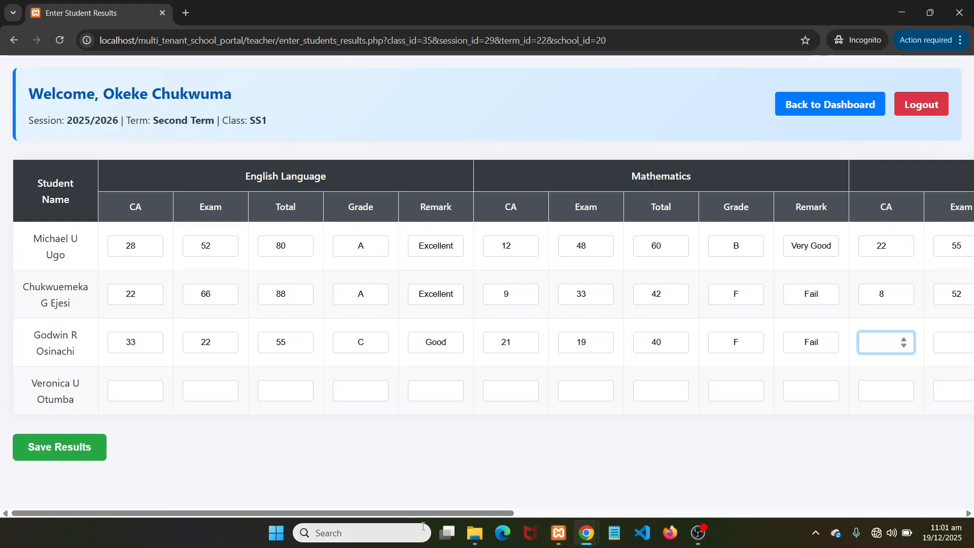
Enter row 3's Igbo Language CA 18, exam 49, total 67, grade B, remark Very Good
{"action": "left_click_drag", "start_coordinate": [429, 513], "coordinate": [588, 512]}
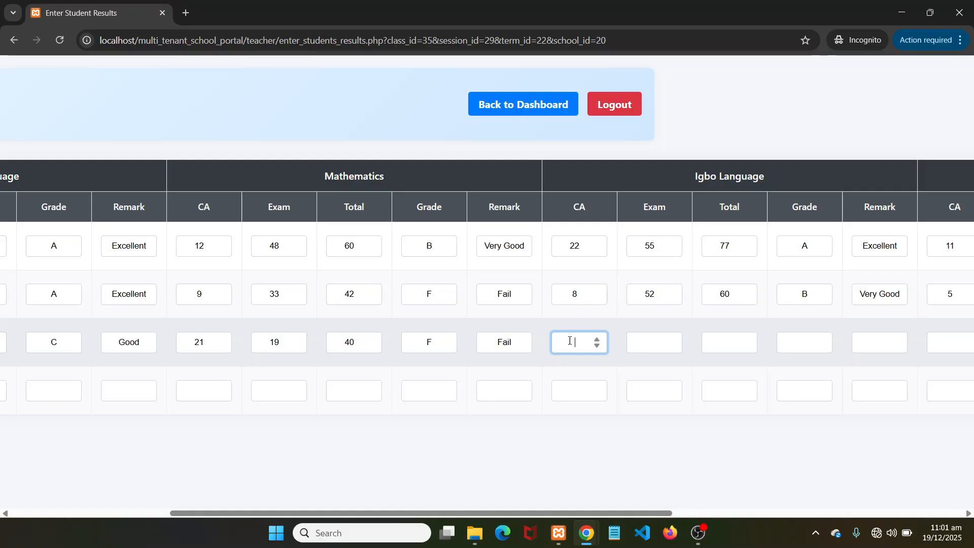
{"action": "type", "text": "18"}
{"action": "left_click", "coordinate": [645, 342]}
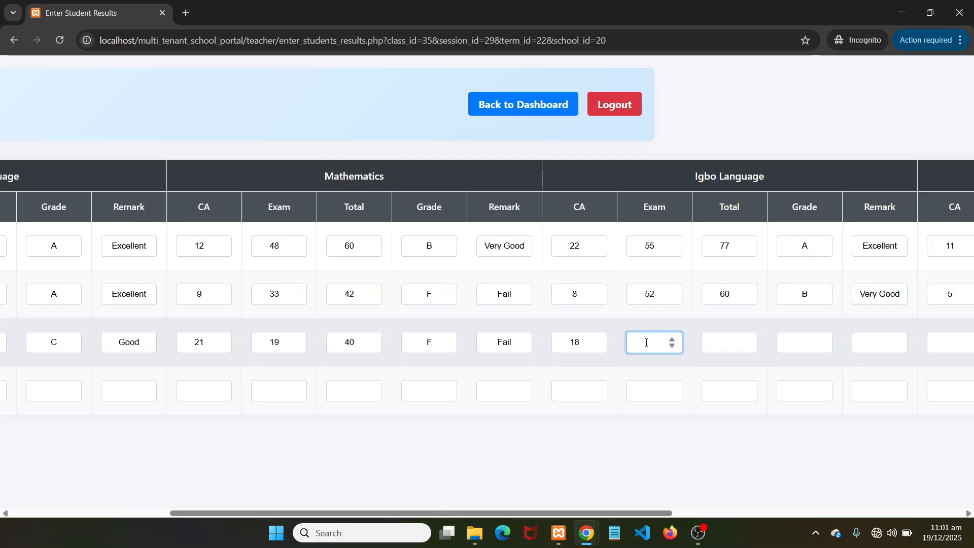
{"action": "type", "text": "49"}
{"action": "left_click", "coordinate": [715, 343]}
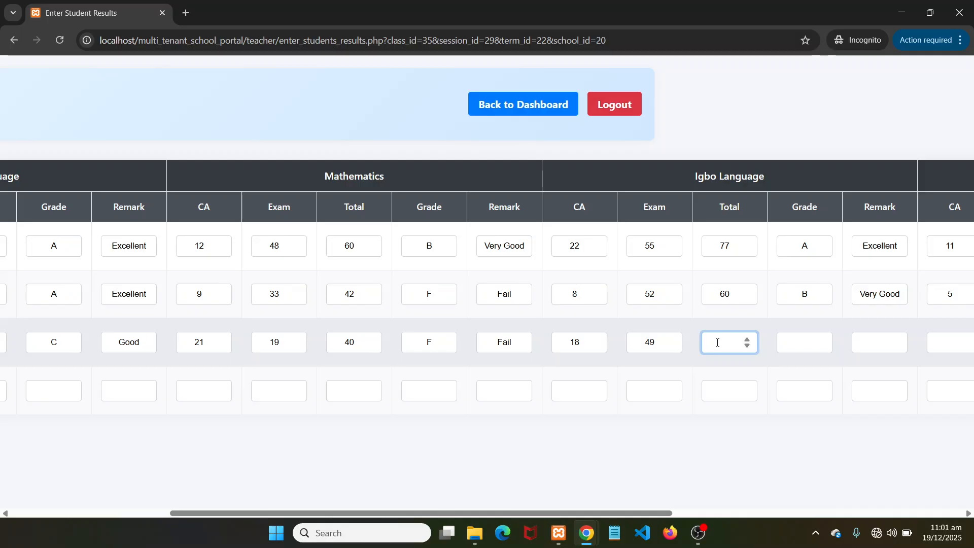
{"action": "type", "text": "67"}
{"action": "left_click", "coordinate": [805, 344]}
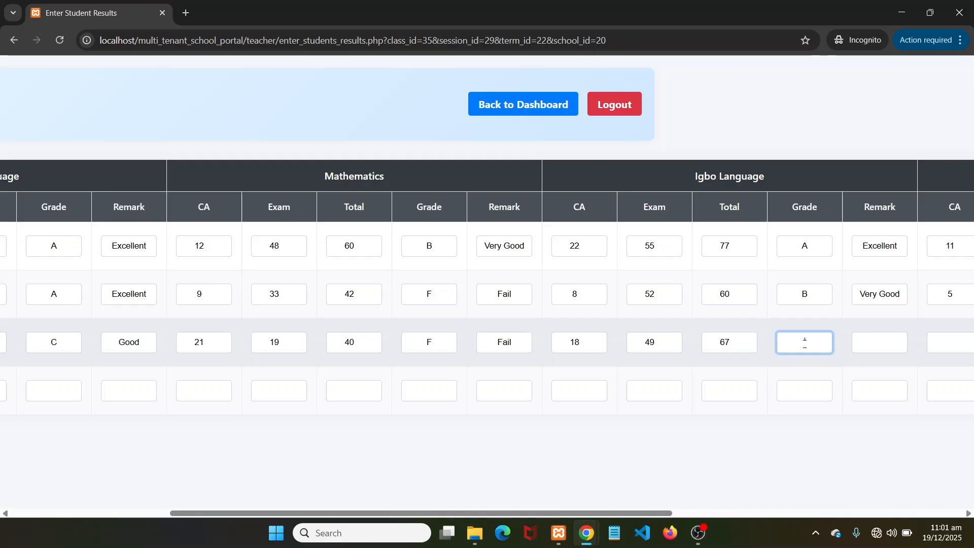
{"action": "type", "text": "B"}
{"action": "left_click", "coordinate": [879, 342]}
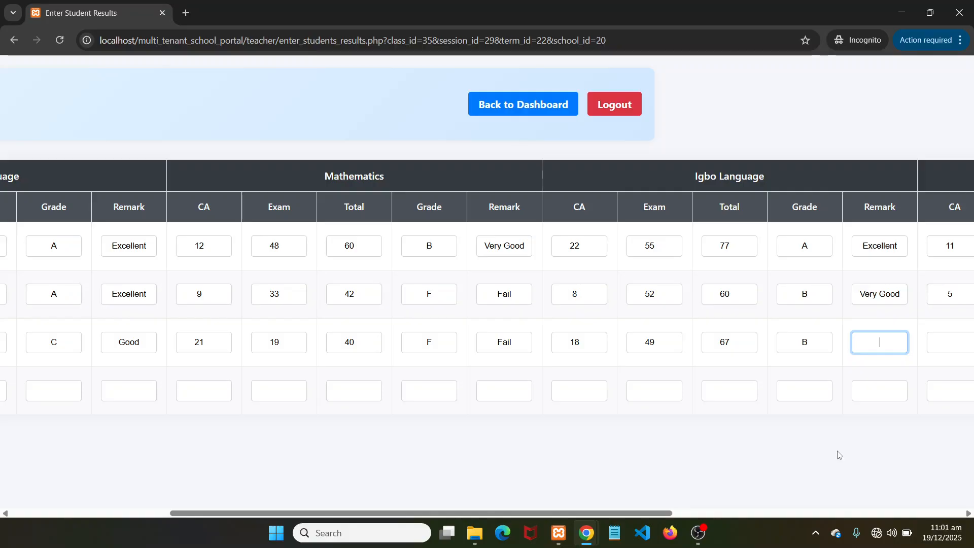
{"action": "type", "text": "Very Good"}
Enter the third student's Physics CA 16, exam 39 and total 55
{"action": "scroll", "coordinate": [973, 435], "scroll_direction": "right", "scroll_amount": 9}
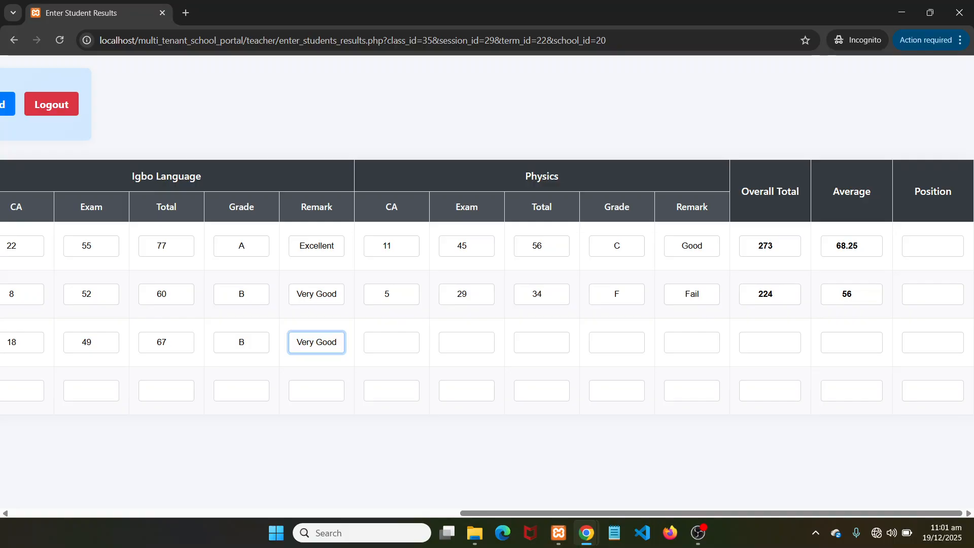
{"action": "left_click", "coordinate": [387, 343]}
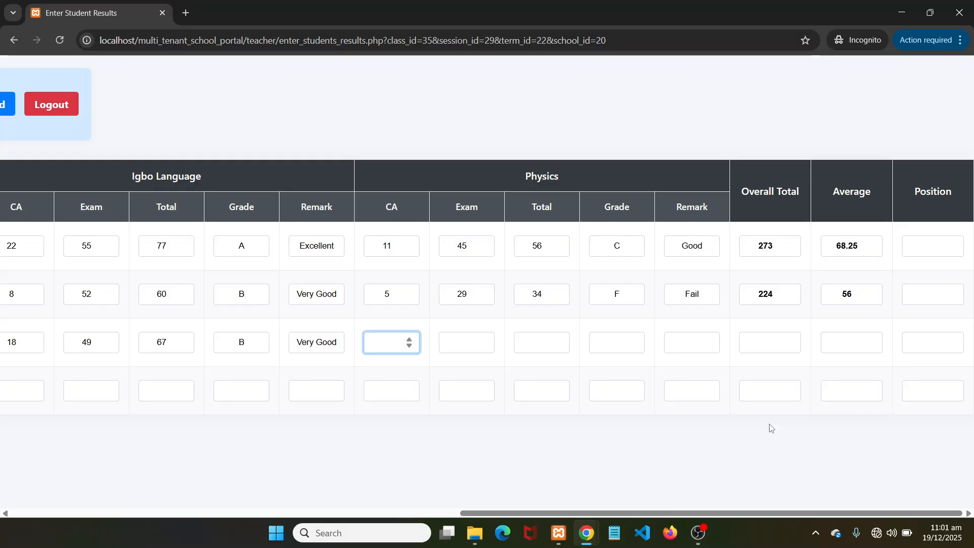
{"action": "type", "text": "16"}
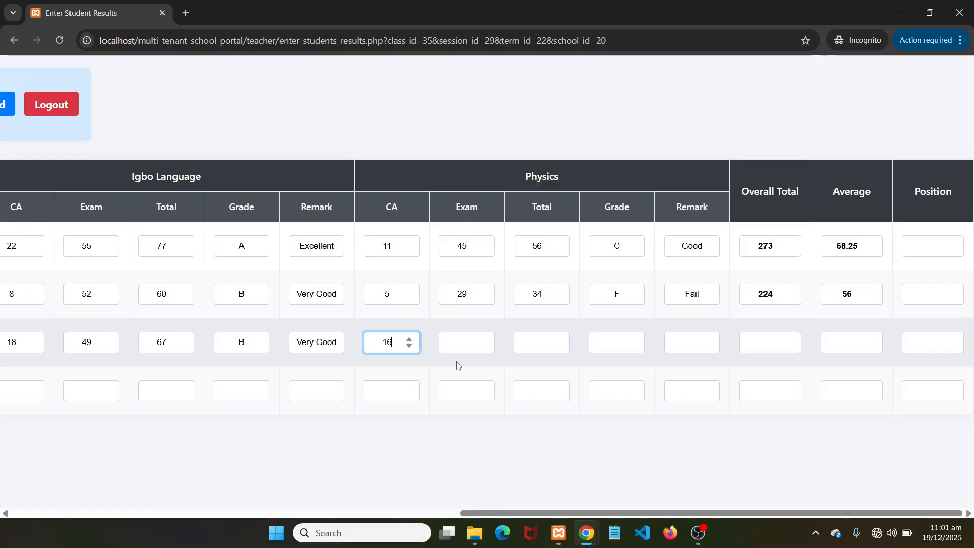
{"action": "left_click", "coordinate": [461, 344]}
{"action": "type", "text": "39"}
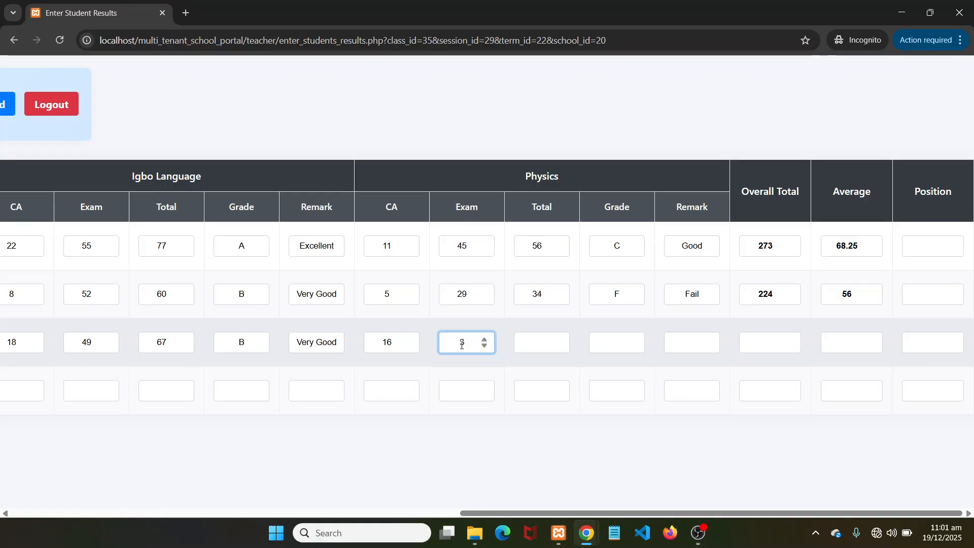
{"action": "left_click", "coordinate": [530, 343]}
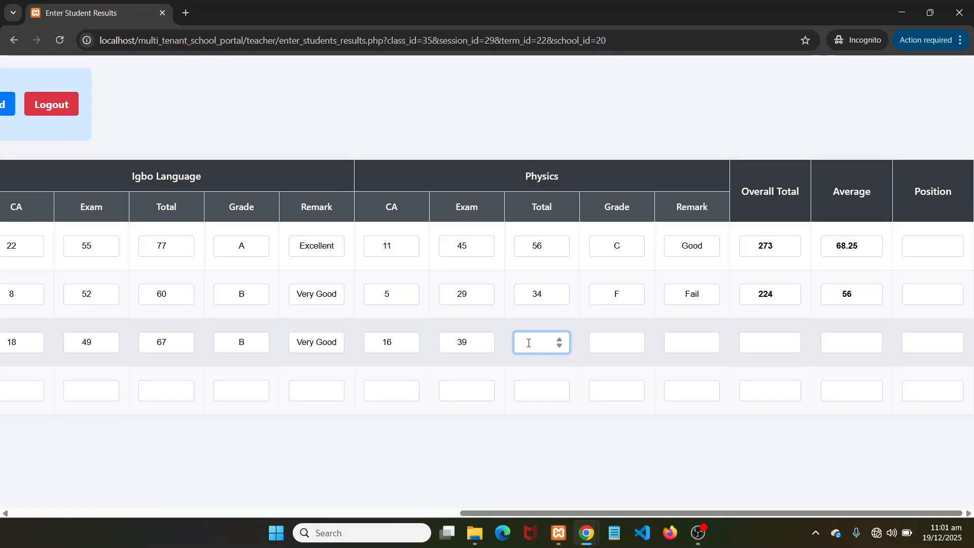
{"action": "type", "text": "55"}
Set the third student's Physics grade to C and remark to Good
{"action": "left_click", "coordinate": [607, 340]}
{"action": "type", "text": "C"}
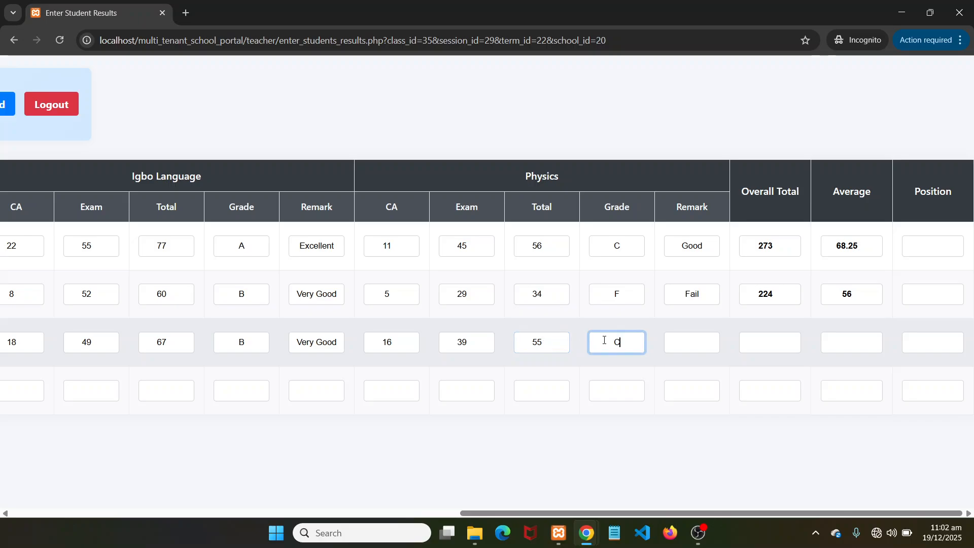
{"action": "left_click", "coordinate": [696, 342]}
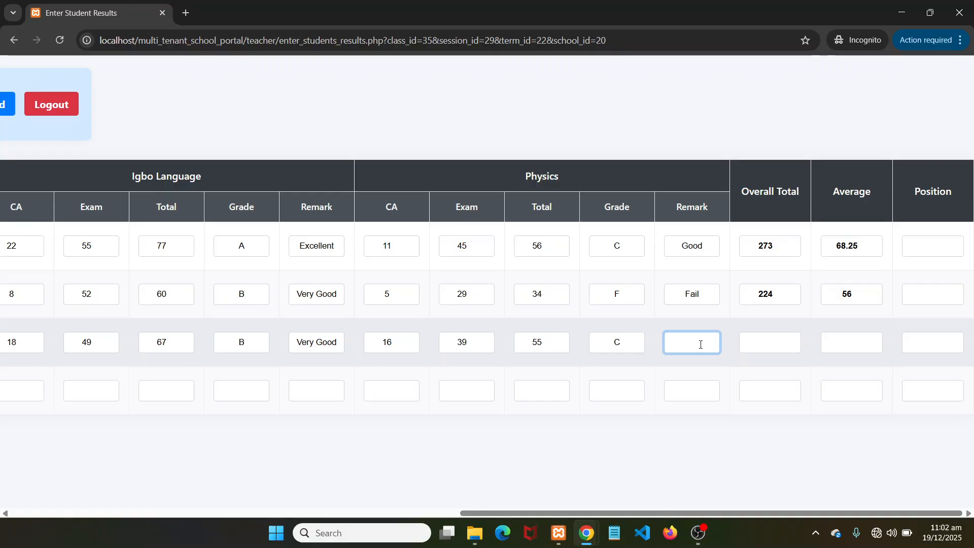
{"action": "type", "text": "Good"}
{"action": "key", "text": "BackSpace"}
{"action": "key", "text": "BackSpace"}
{"action": "type", "text": "od"}
{"action": "left_click", "coordinate": [759, 339]}
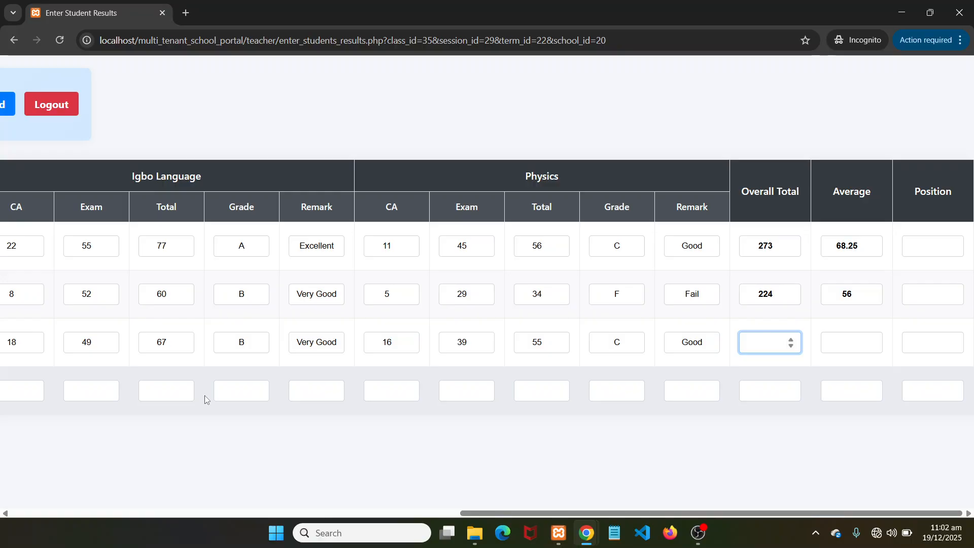
Enter 217 as the third student's Overall Total and 54.25 as the Average
{"action": "scroll", "coordinate": [205, 395], "scroll_direction": "left", "scroll_amount": 17}
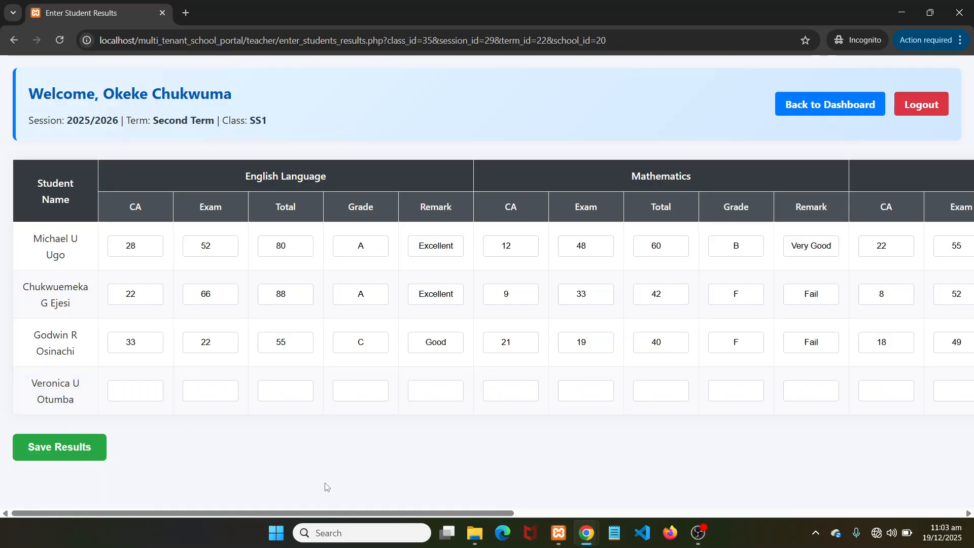
{"action": "key", "text": "Tab"}
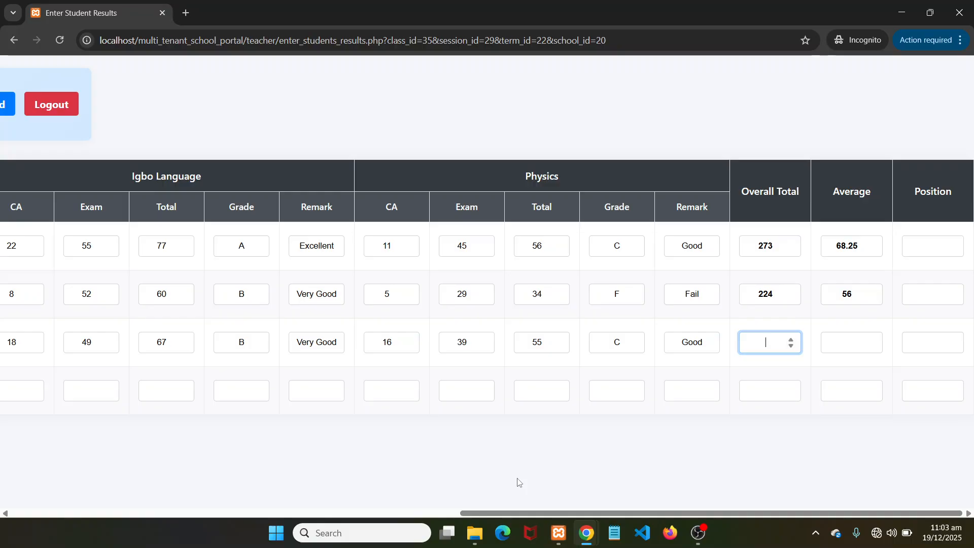
{"action": "type", "text": "217"}
{"action": "left_click", "coordinate": [847, 342]}
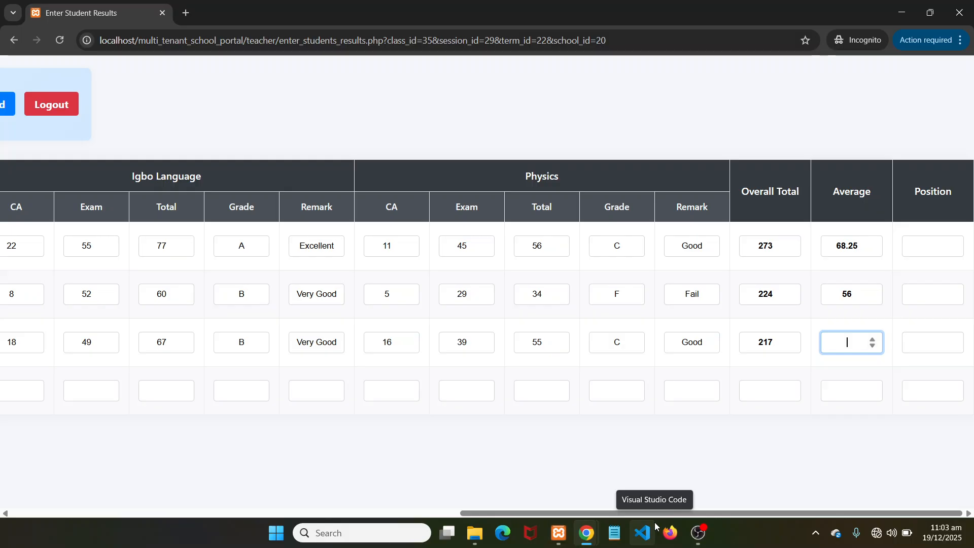
{"action": "type", "text": "54.25"}
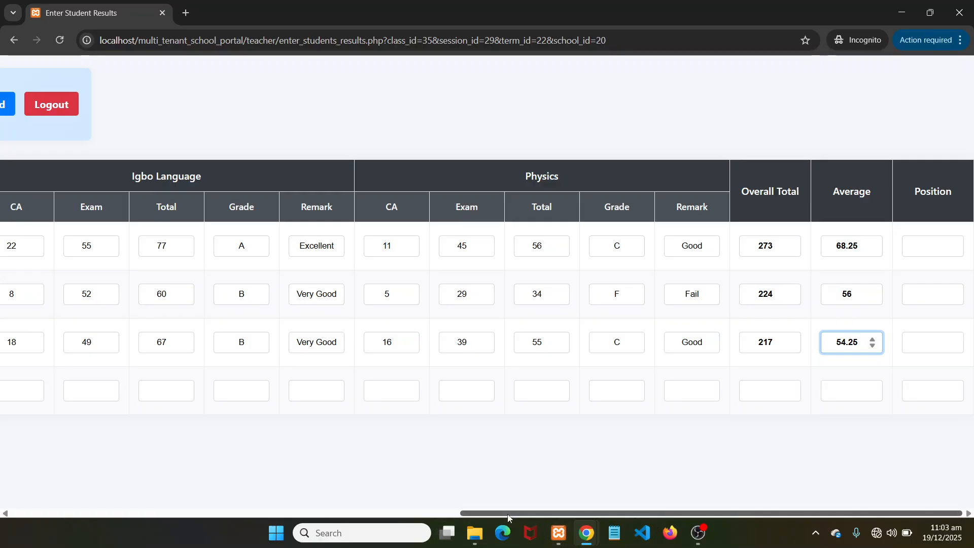
{"action": "left_click_drag", "start_coordinate": [509, 516], "coordinate": [61, 514]}
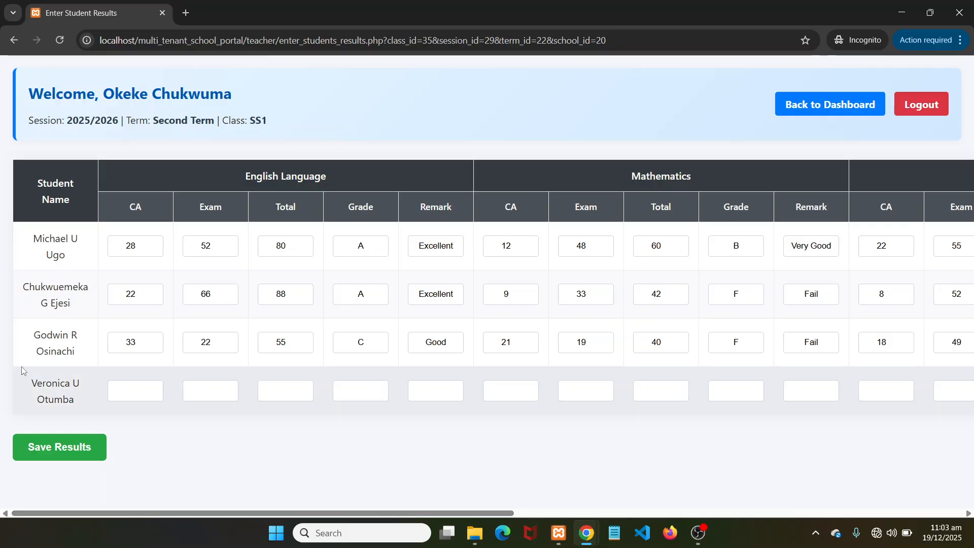
Enter the fourth student's English CA 31, exam 11 and total 42
{"action": "left_click", "coordinate": [126, 395]}
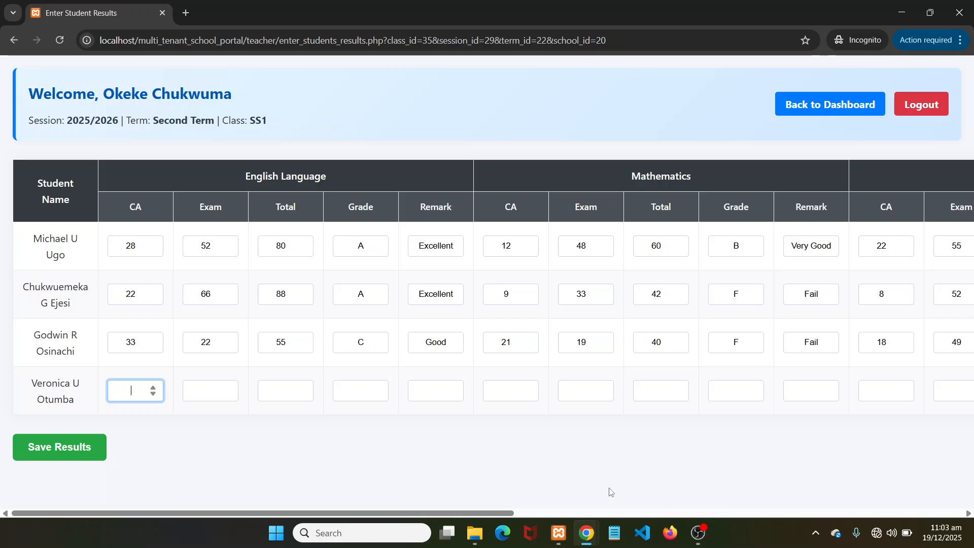
{"action": "type", "text": "31"}
{"action": "left_click", "coordinate": [218, 399]}
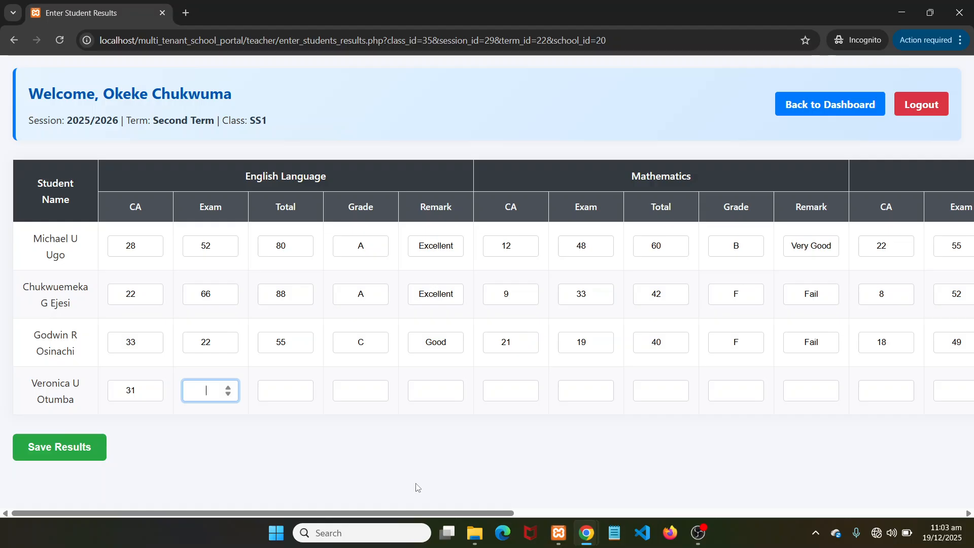
{"action": "type", "text": "11"}
{"action": "left_click", "coordinate": [274, 390]}
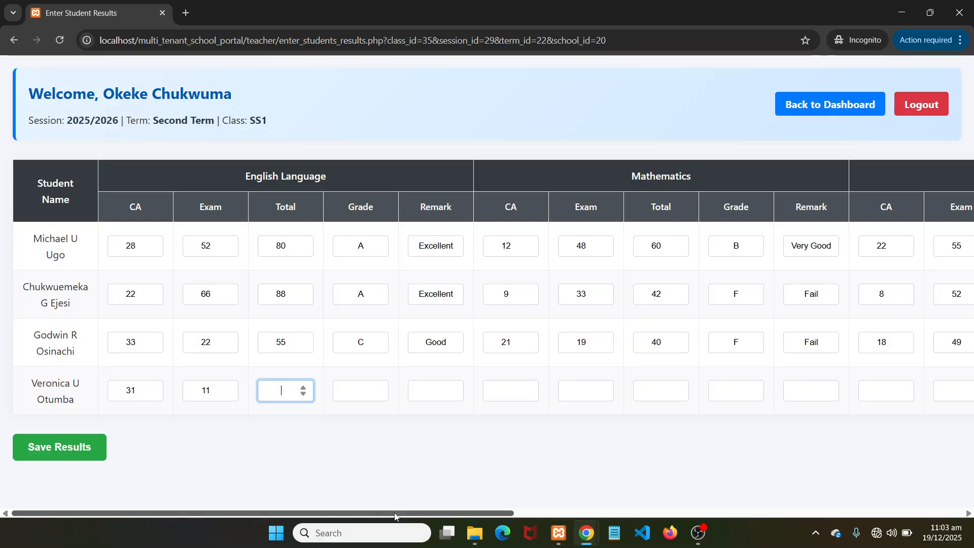
{"action": "type", "text": "42"}
Set the fourth student's English grade to D and remark to Poor
{"action": "left_click", "coordinate": [355, 386]}
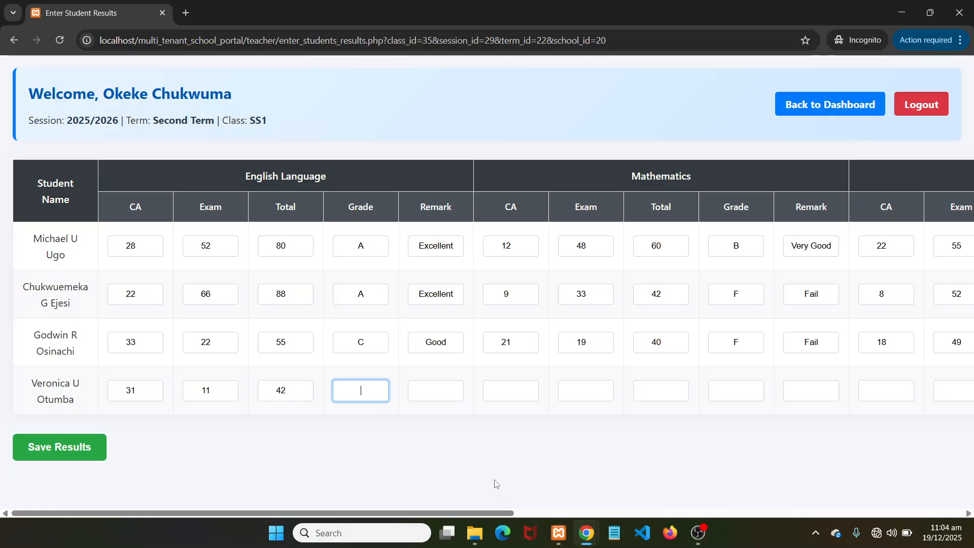
{"action": "type", "text": "D"}
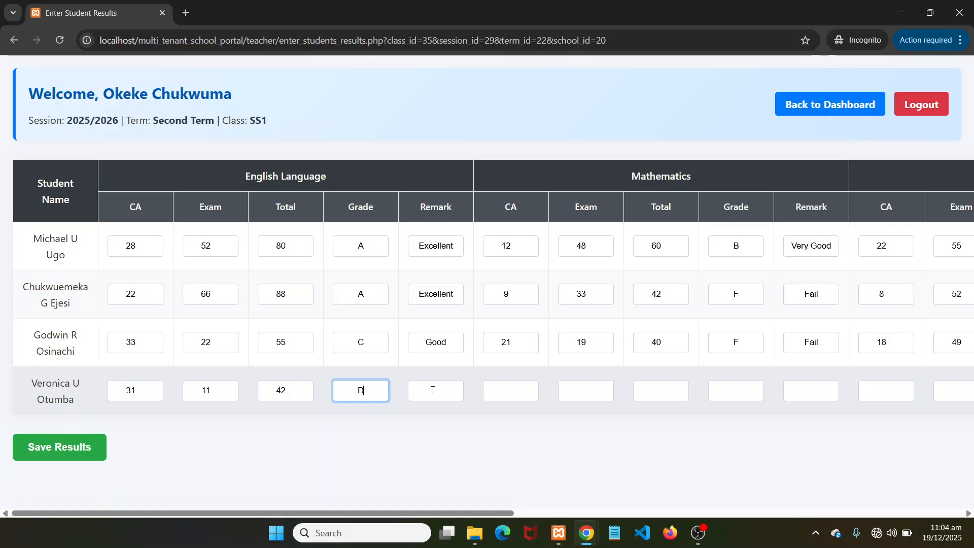
{"action": "key", "text": "Tab"}
{"action": "type", "text": "P"}
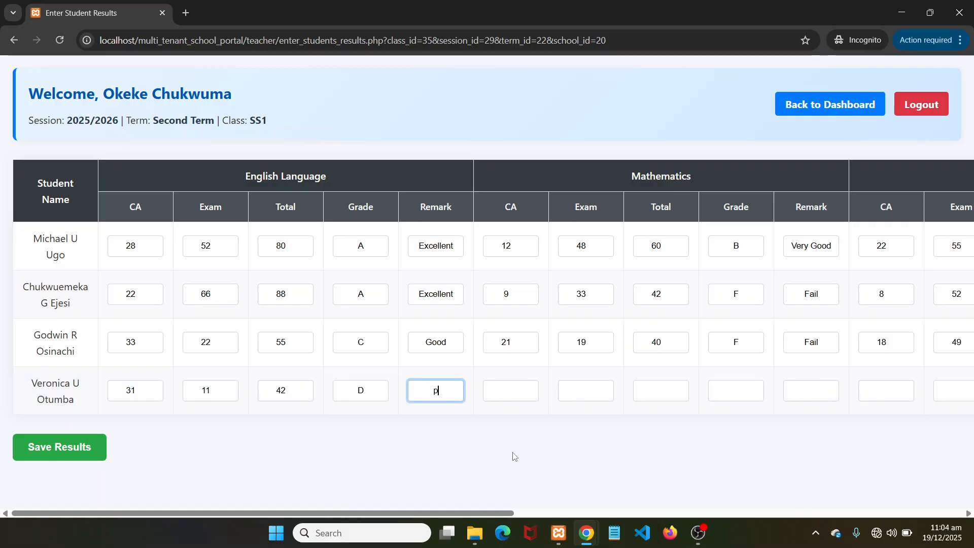
{"action": "key", "text": "BackSpace"}
{"action": "type", "text": "Poor"}
{"action": "left_click", "coordinate": [510, 388]}
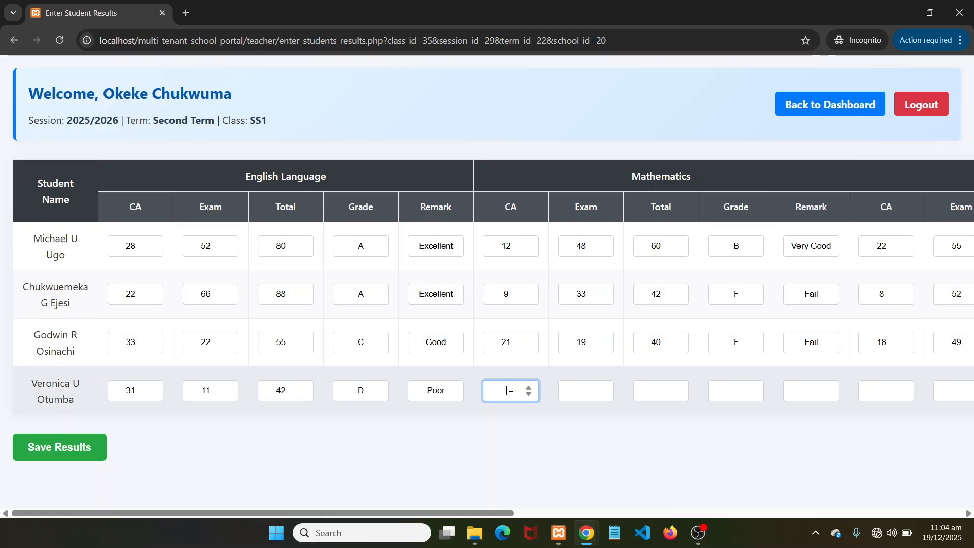
Enter the fourth student's Mathematics CA 32, exam 59 and total 91
{"action": "type", "text": "32"}
{"action": "left_click", "coordinate": [575, 389]}
{"action": "type", "text": "5"}
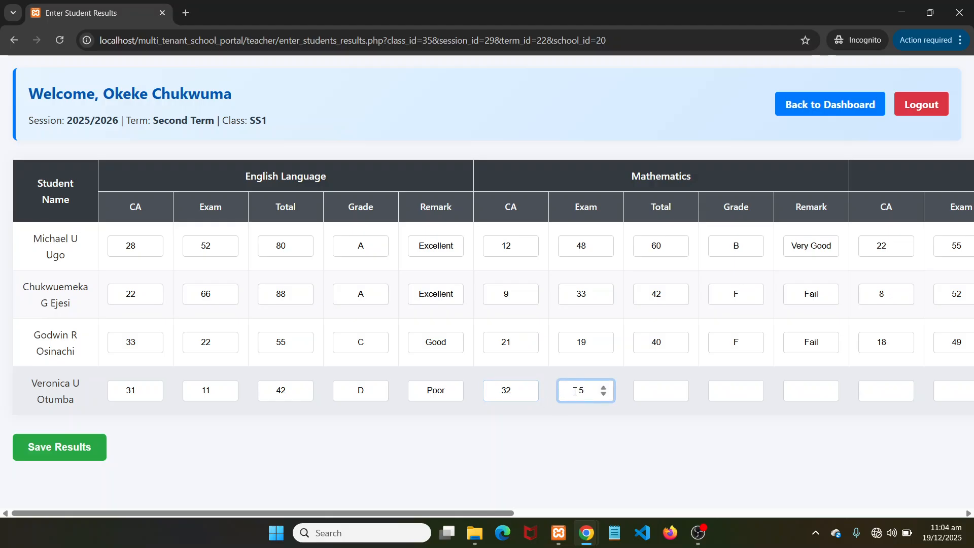
{"action": "type", "text": "9"}
{"action": "left_click", "coordinate": [655, 389]}
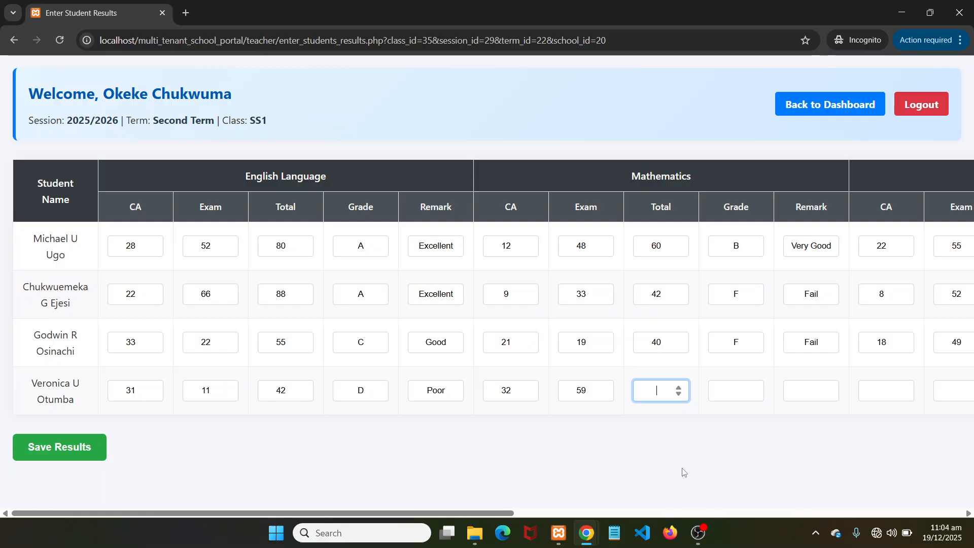
{"action": "type", "text": "91"}
Set the fourth student's Mathematics grade to A and remark to Excellent
{"action": "left_click", "coordinate": [720, 395]}
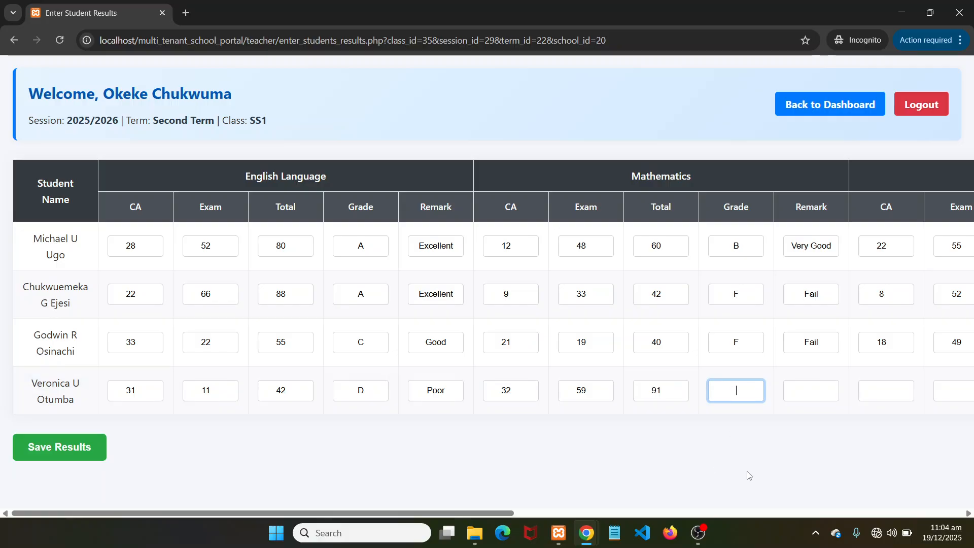
{"action": "type", "text": "Ex"}
{"action": "key", "text": "BackSpace"}
{"action": "key", "text": "BackSpace"}
{"action": "type", "text": "A"}
{"action": "left_click", "coordinate": [810, 392]}
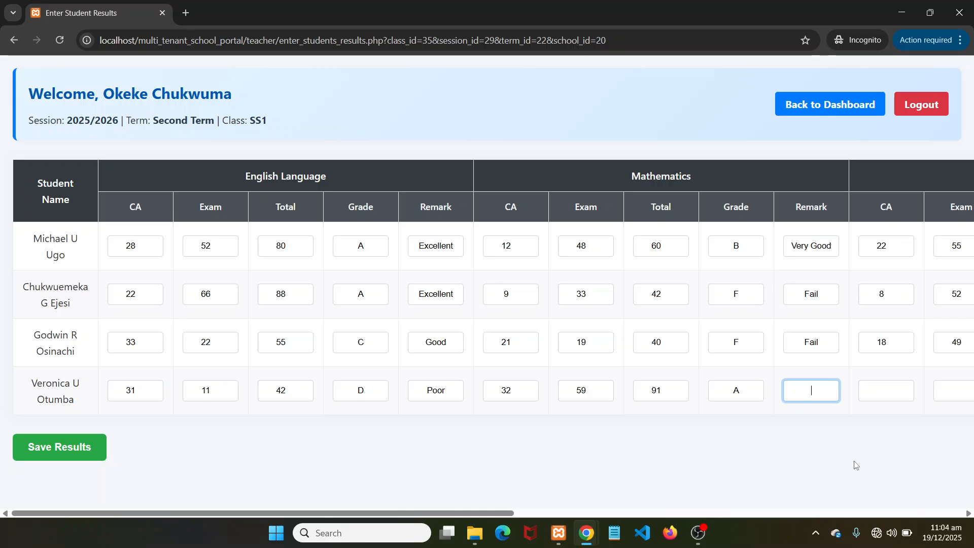
{"action": "type", "text": "e"}
{"action": "key", "text": "BackSpace"}
{"action": "type", "text": "Excellent"}
{"action": "left_click", "coordinate": [883, 392]}
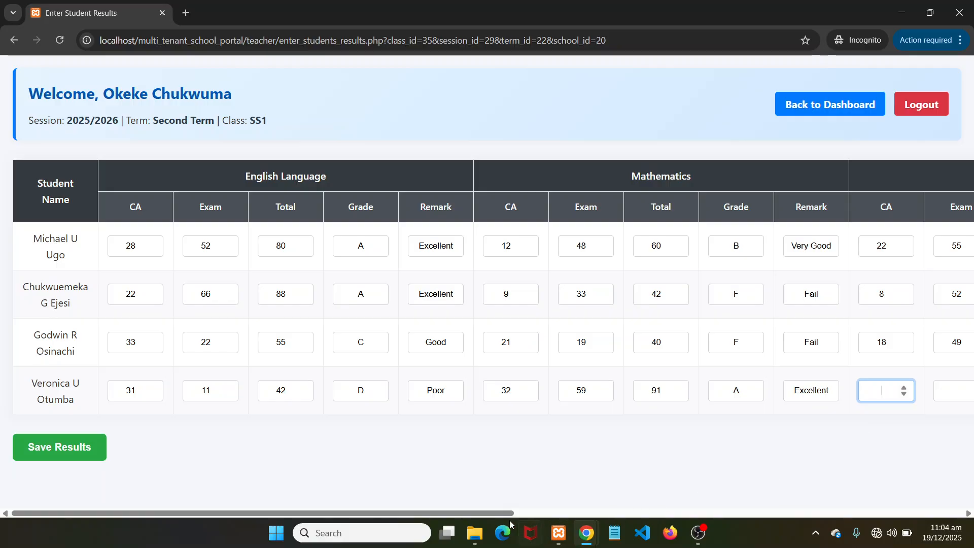
Enter the last student's Igbo Language CA 22, exam 59, total 81, grade A, remark Excellent
{"action": "left_click_drag", "start_coordinate": [482, 513], "coordinate": [793, 518]}
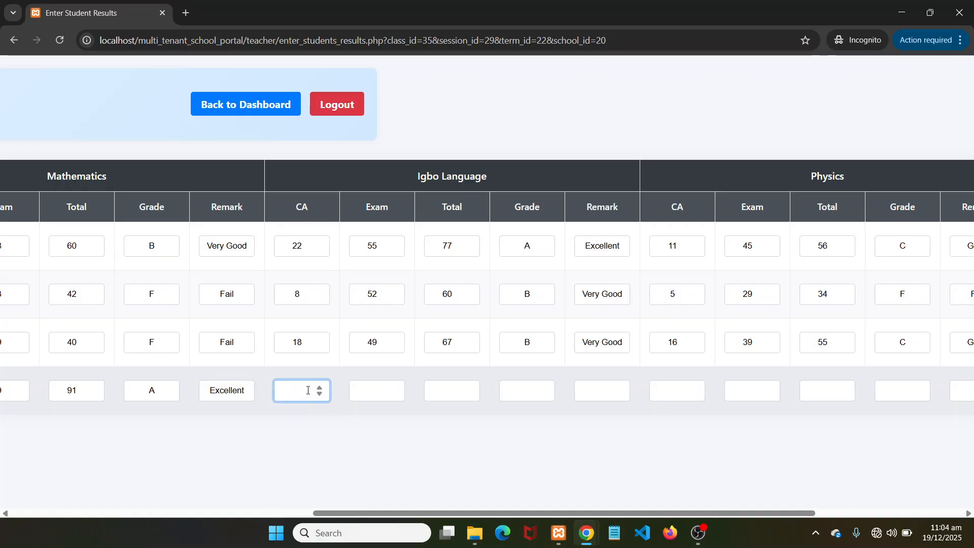
{"action": "type", "text": "2"}
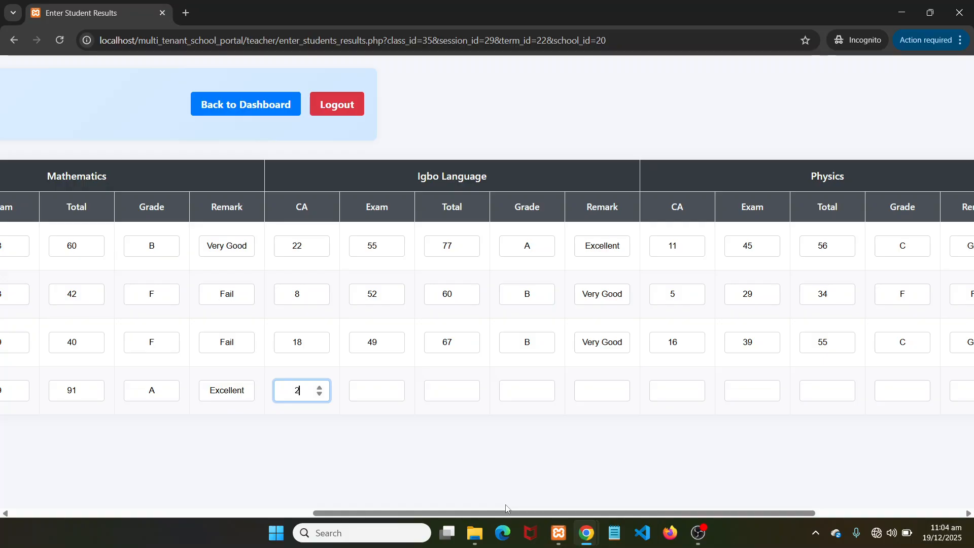
{"action": "type", "text": "2"}
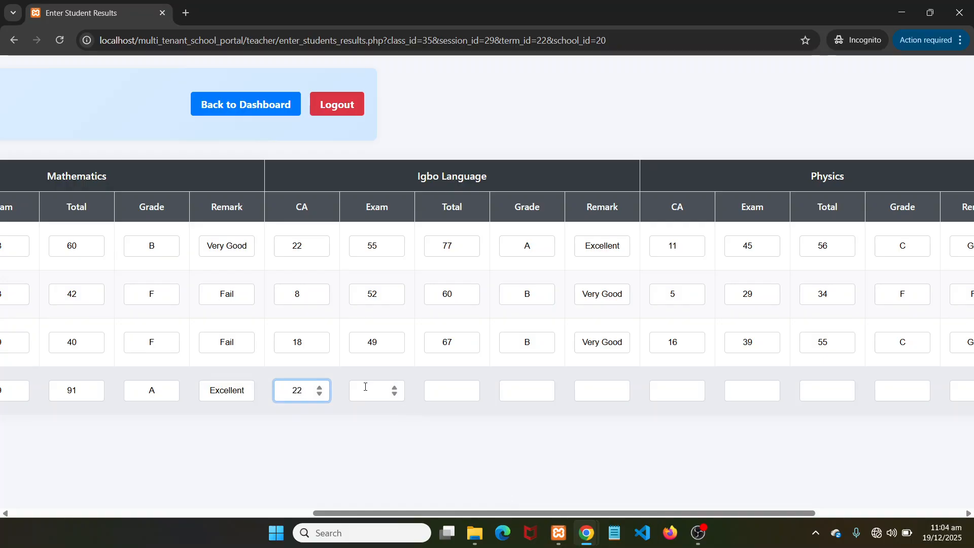
{"action": "left_click", "coordinate": [365, 387]}
{"action": "type", "text": "59"}
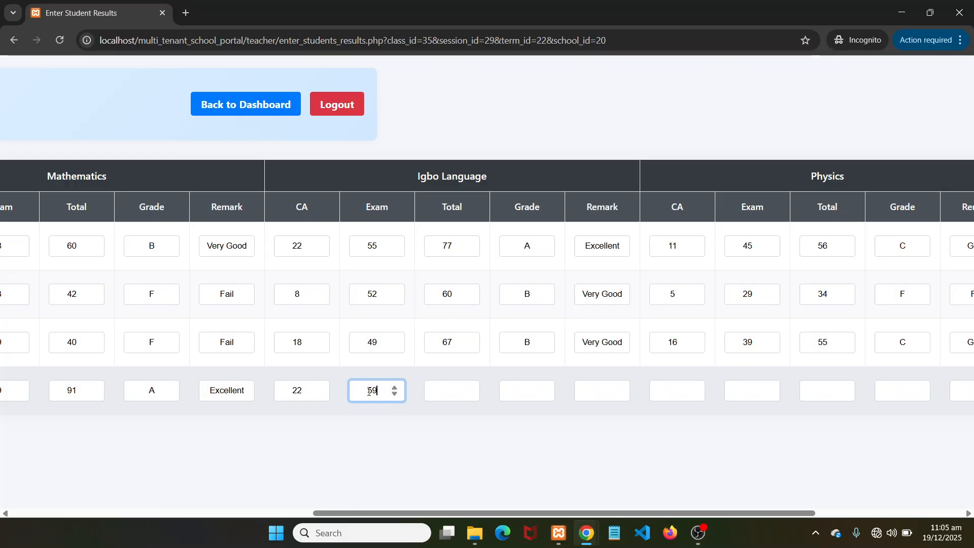
{"action": "left_click", "coordinate": [446, 390]}
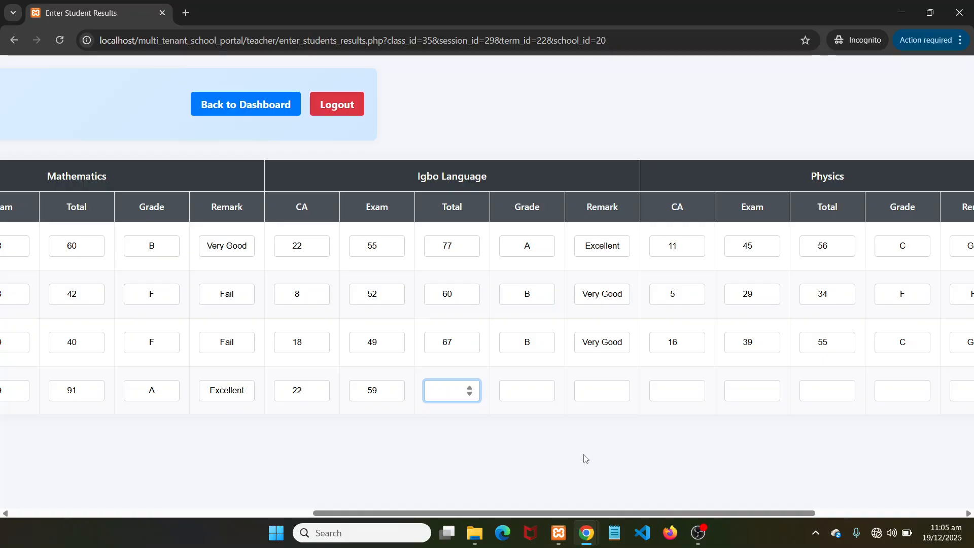
{"action": "type", "text": "81"}
{"action": "left_click", "coordinate": [528, 391]}
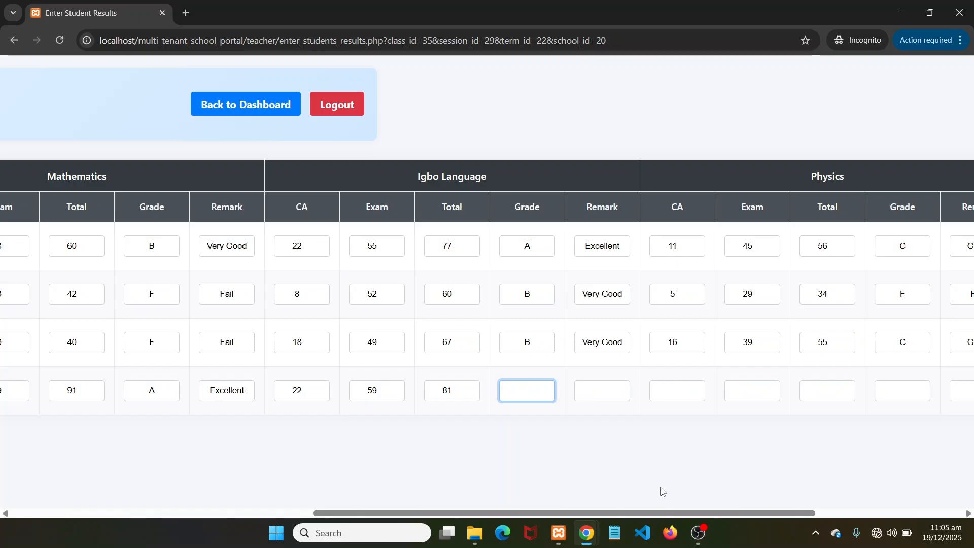
{"action": "type", "text": "A"}
{"action": "key", "text": "Tab"}
{"action": "type", "text": "E"}
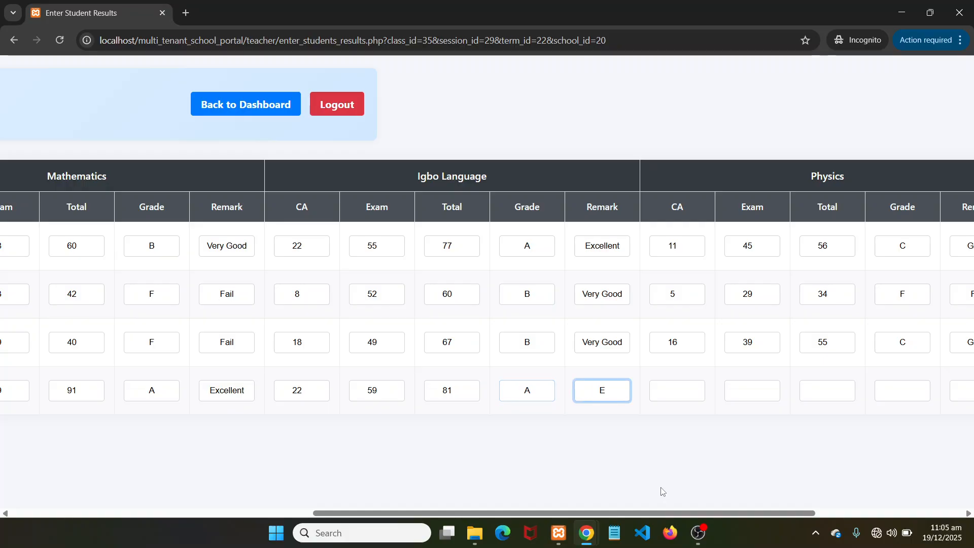
{"action": "type", "text": "xcellent"}
Fill the fourth student's Physics row with CA 21, exam 60, total 81, grade A, remark Excellent
{"action": "left_click", "coordinate": [667, 390]}
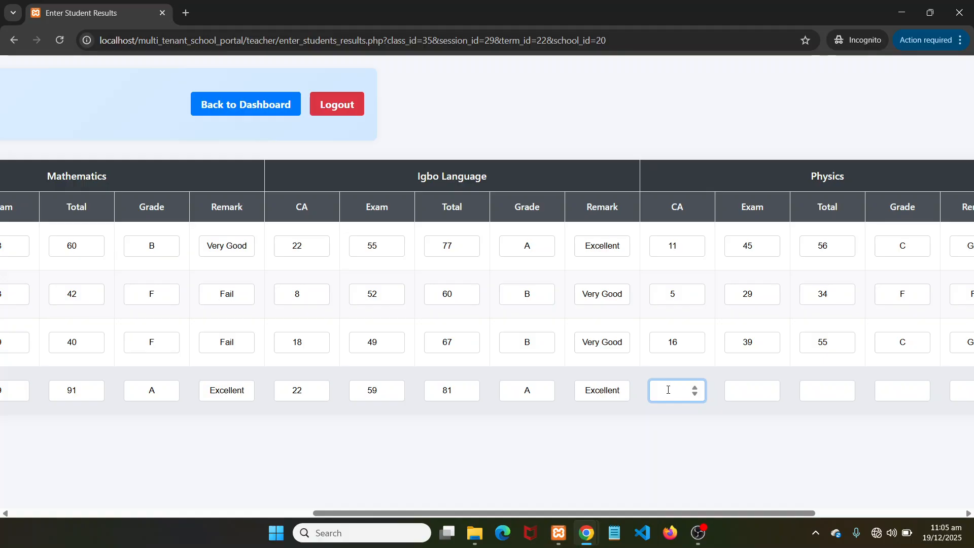
{"action": "type", "text": "21"}
{"action": "left_click", "coordinate": [745, 390]}
{"action": "type", "text": "60"}
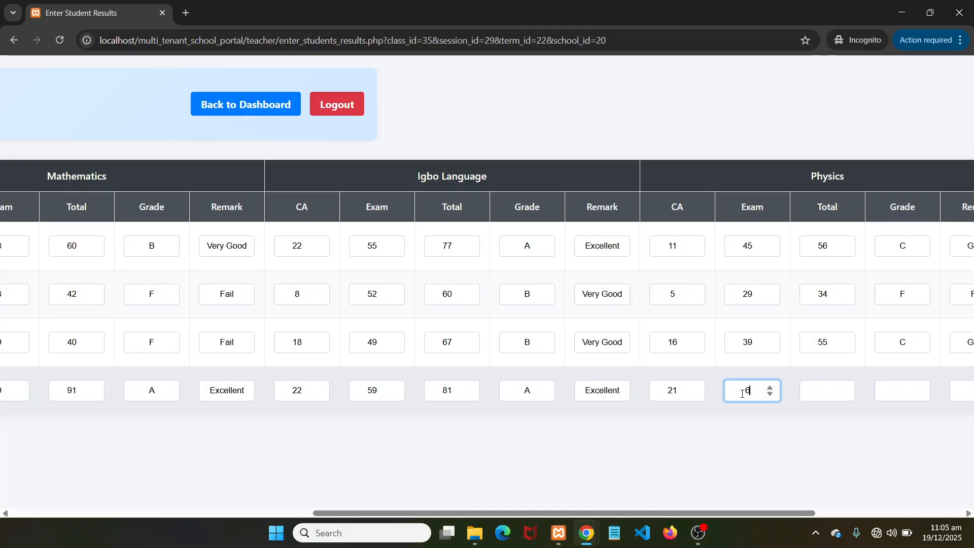
{"action": "left_click", "coordinate": [823, 395]}
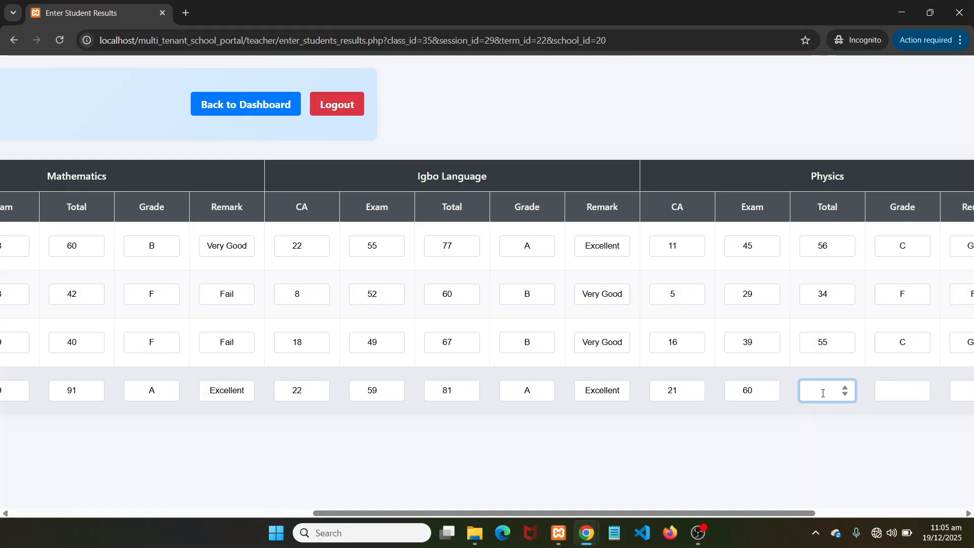
{"action": "type", "text": "81"}
{"action": "left_click", "coordinate": [902, 390]}
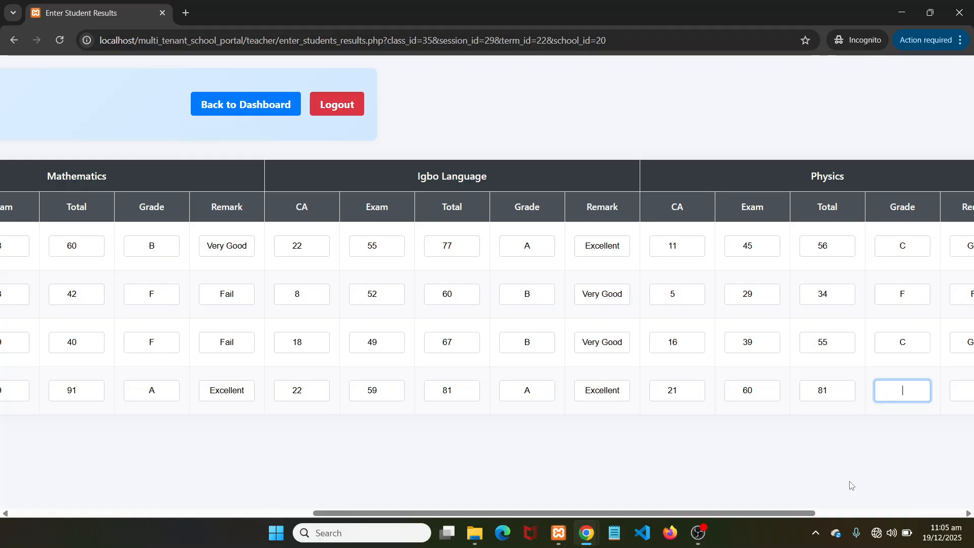
{"action": "type", "text": "A"}
{"action": "key", "text": "Tab"}
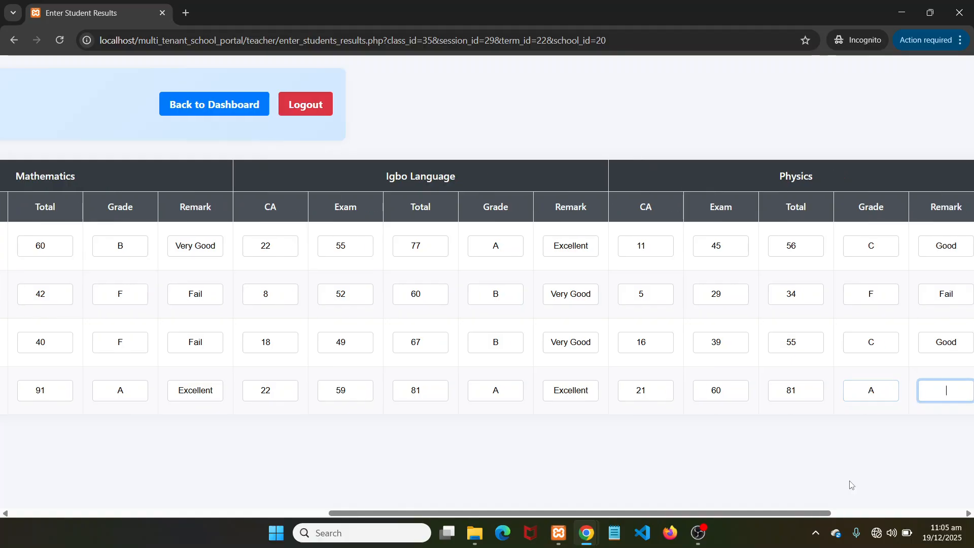
{"action": "type", "text": "Excellent"}
{"action": "scroll", "coordinate": [730, 447], "scroll_direction": "right", "scroll_amount": 5}
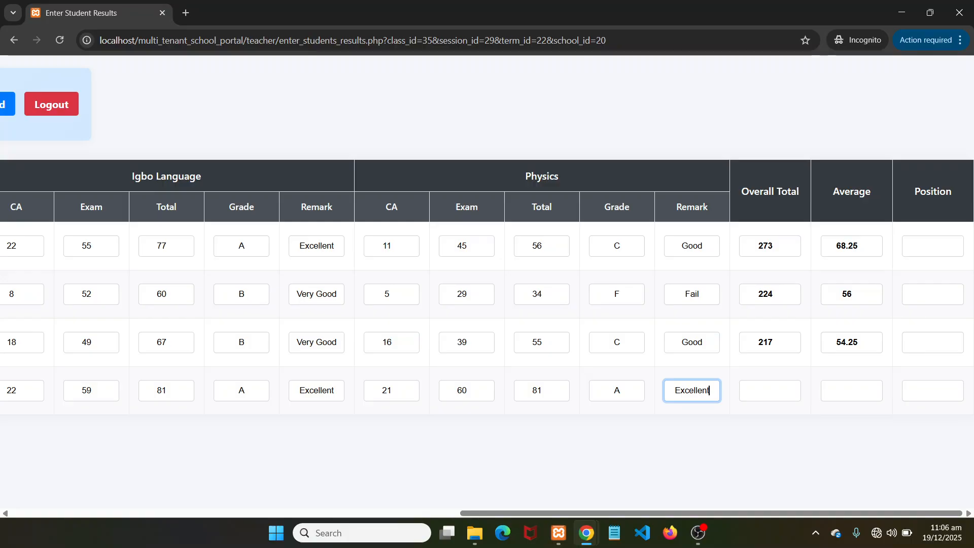
{"action": "scroll", "coordinate": [487, 292], "scroll_direction": "left", "scroll_amount": 5}
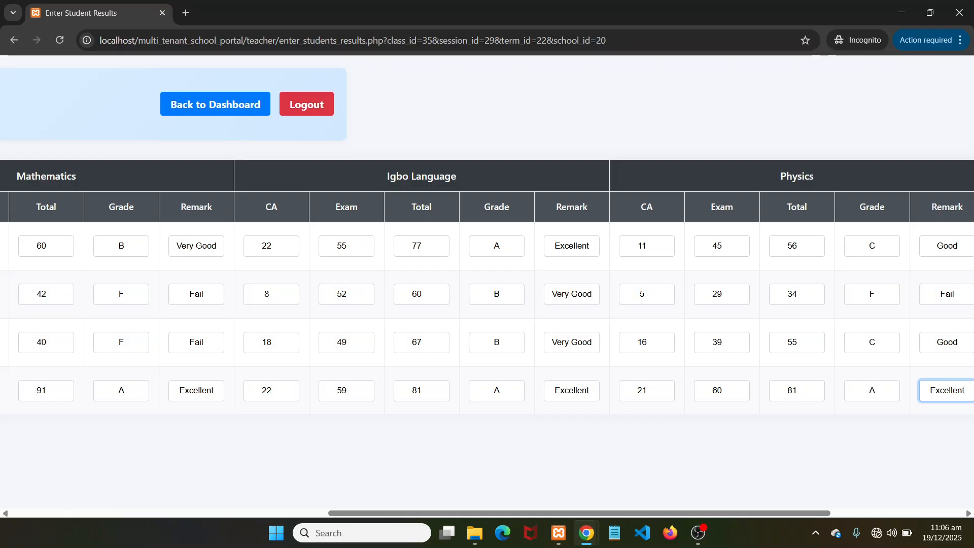
{"action": "scroll", "coordinate": [487, 292], "scroll_direction": "left", "scroll_amount": 8}
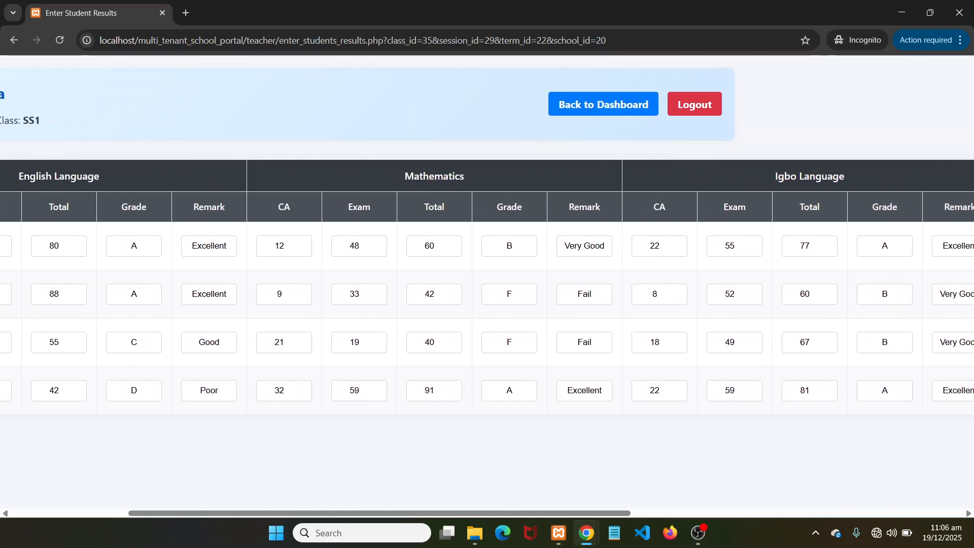
{"action": "scroll", "coordinate": [488, 292], "scroll_direction": "left", "scroll_amount": 2}
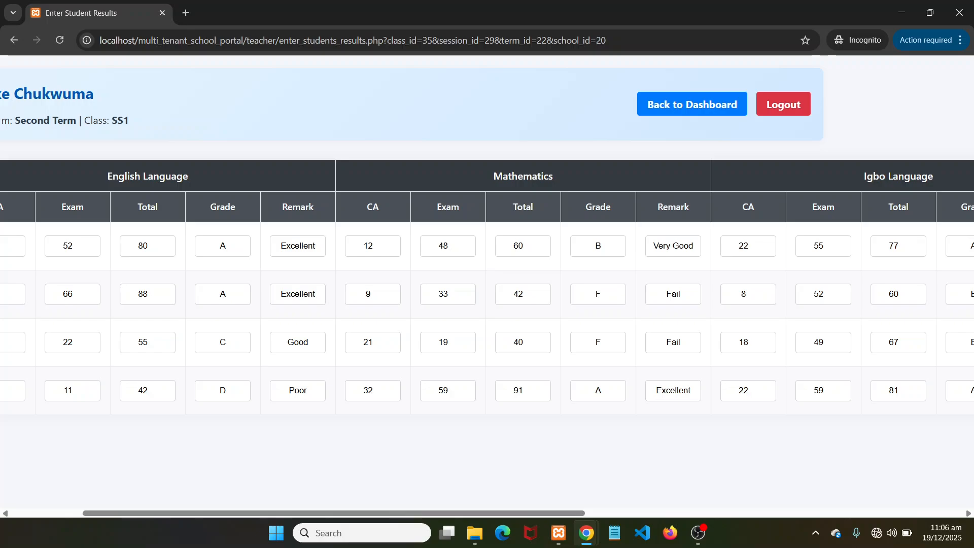
{"action": "scroll", "coordinate": [487, 292], "scroll_direction": "left", "scroll_amount": 3}
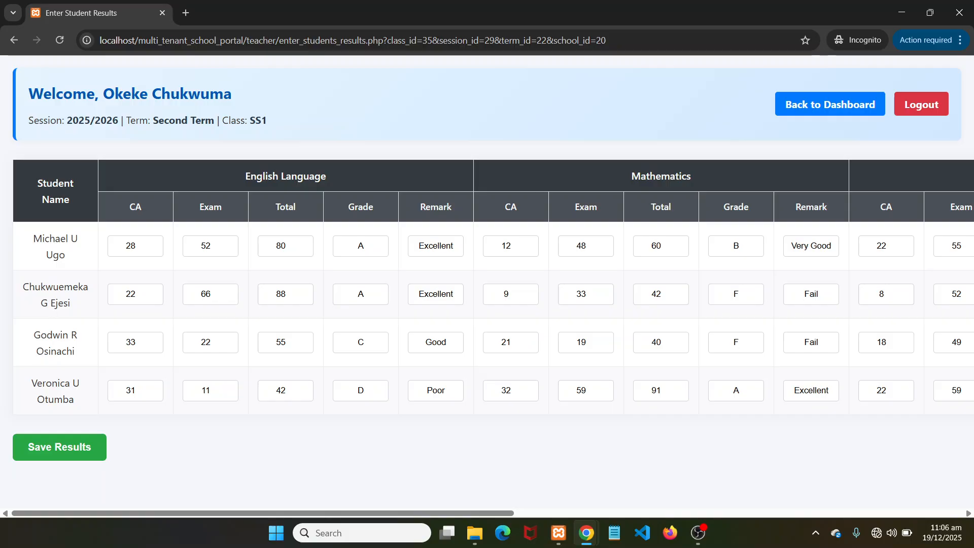
{"action": "scroll", "coordinate": [487, 292], "scroll_direction": "right", "scroll_amount": 17}
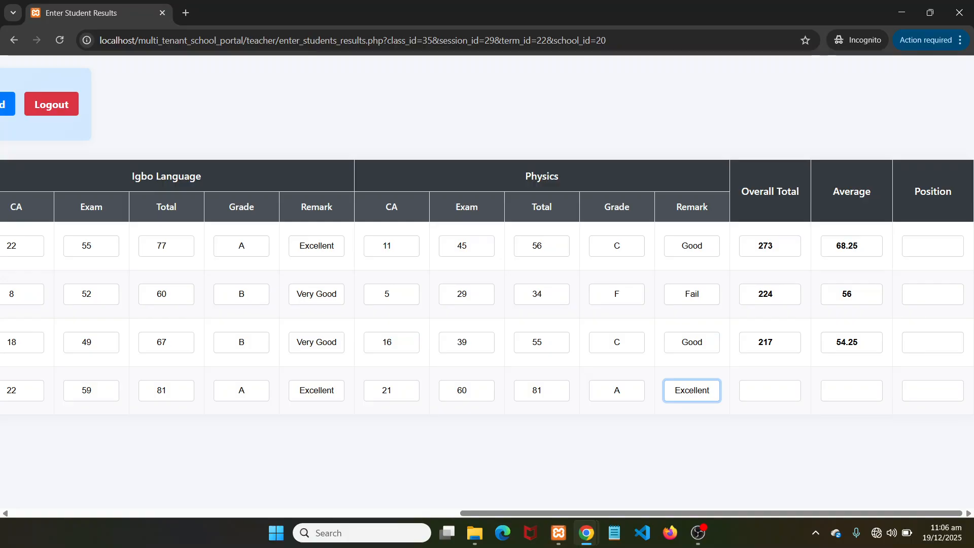
Enter 295 as the fourth student's Overall Total and 73.75 as the Average
{"action": "left_click", "coordinate": [766, 390]}
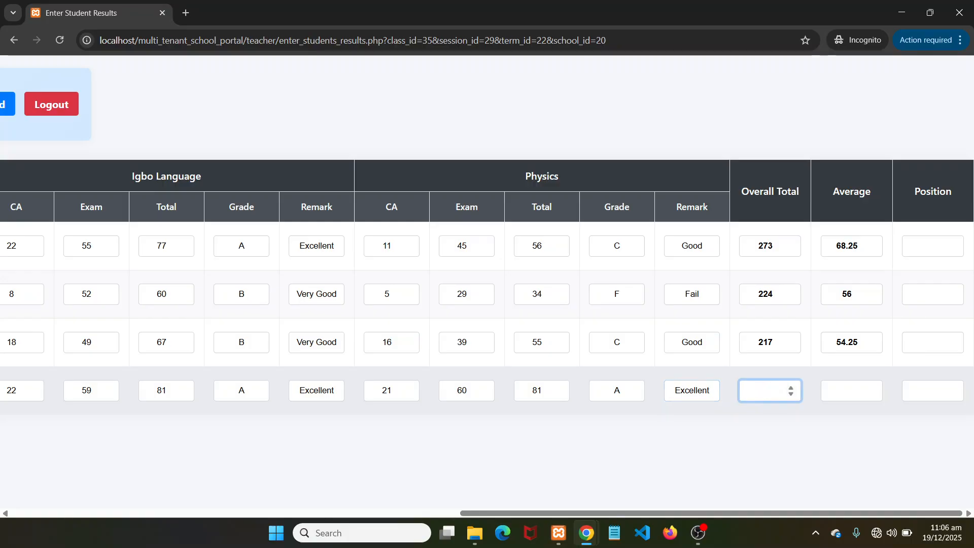
{"action": "type", "text": "295"}
{"action": "left_click", "coordinate": [826, 395]}
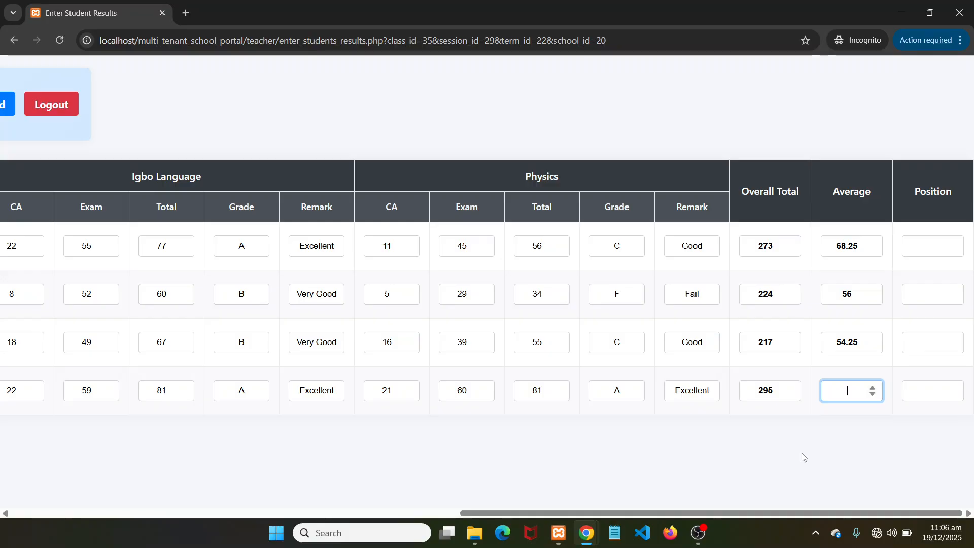
{"action": "type", "text": "73.75"}
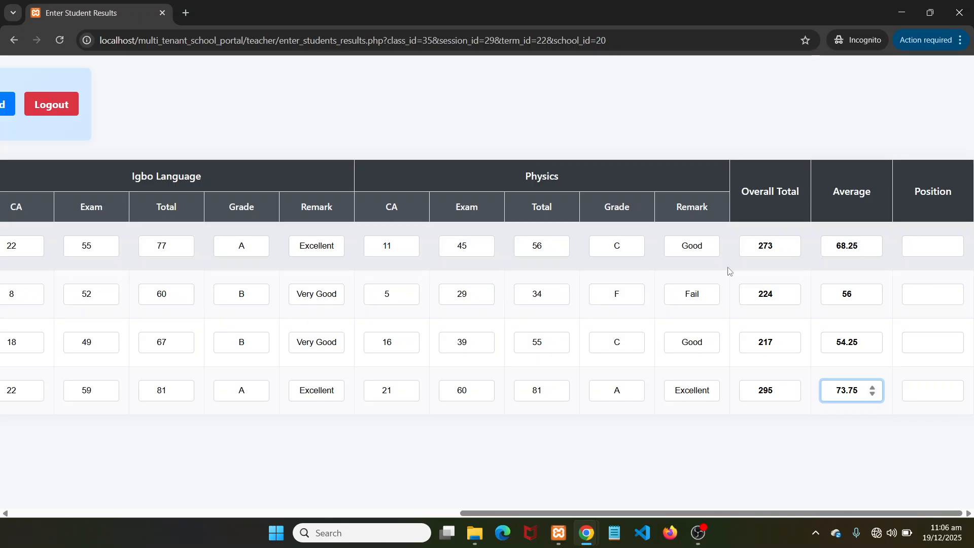
{"action": "left_click_drag", "start_coordinate": [461, 514], "coordinate": [13, 513]}
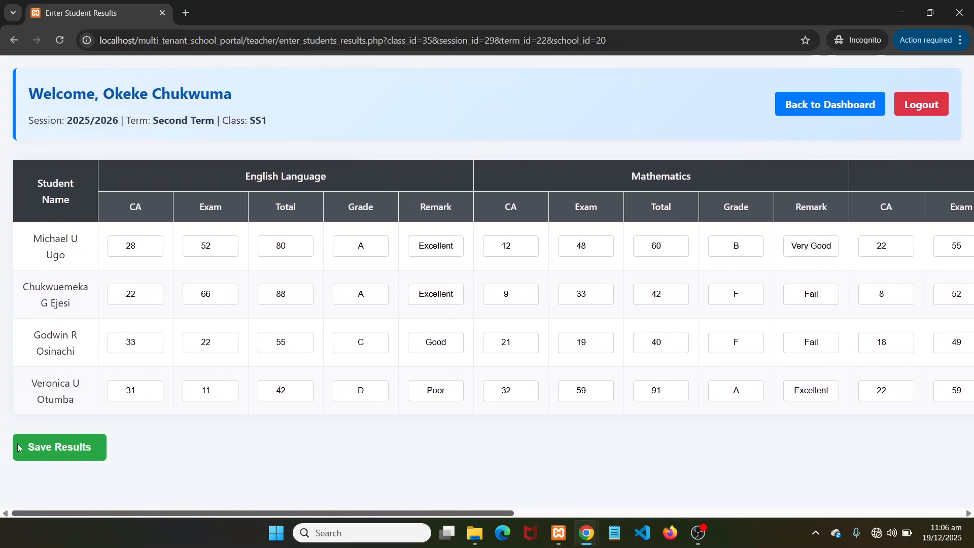
{"action": "left_click_drag", "start_coordinate": [14, 443], "coordinate": [661, 520]}
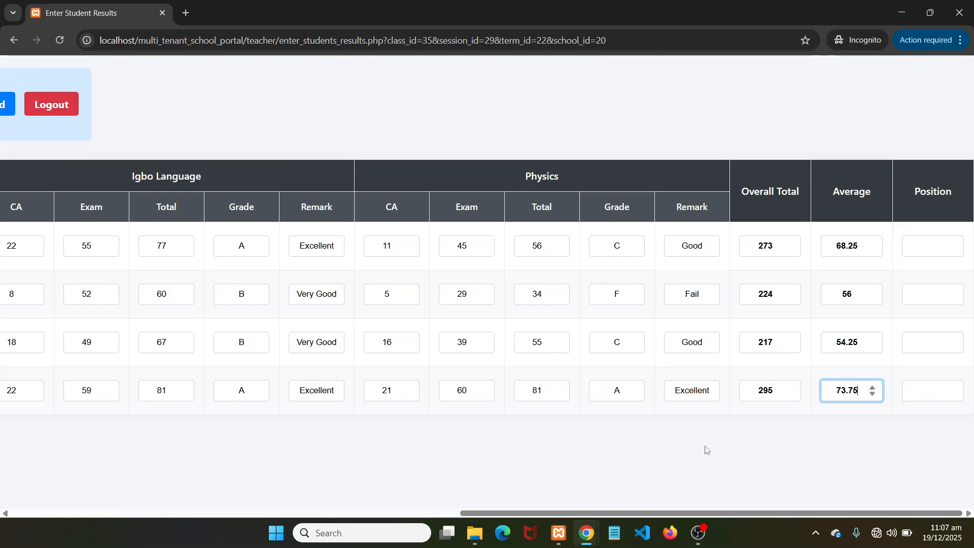
{"action": "left_click_drag", "start_coordinate": [641, 513], "coordinate": [760, 538]}
Fill the Position boxes: fourth student 1st, first student 2nd, second 3rd, third 4th
{"action": "left_click", "coordinate": [908, 394]}
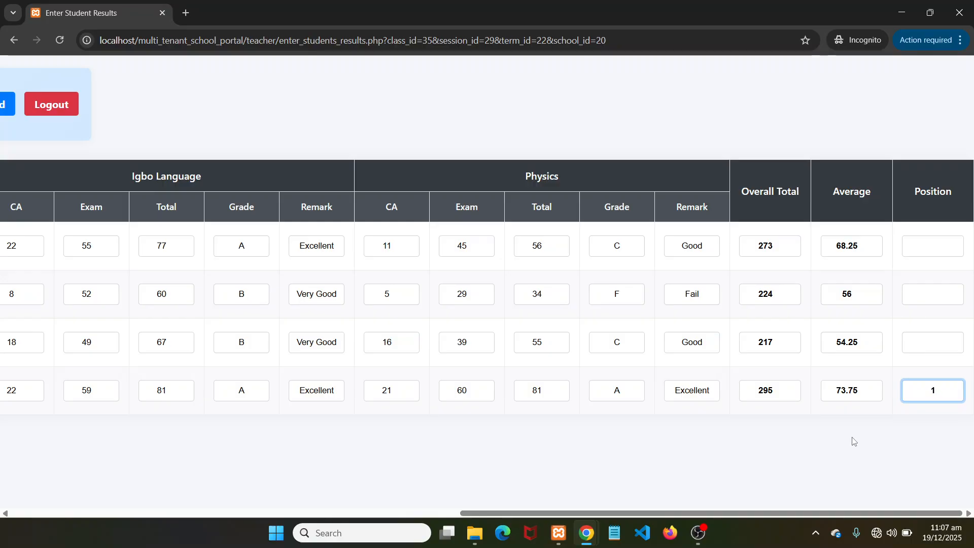
{"action": "type", "text": "st"}
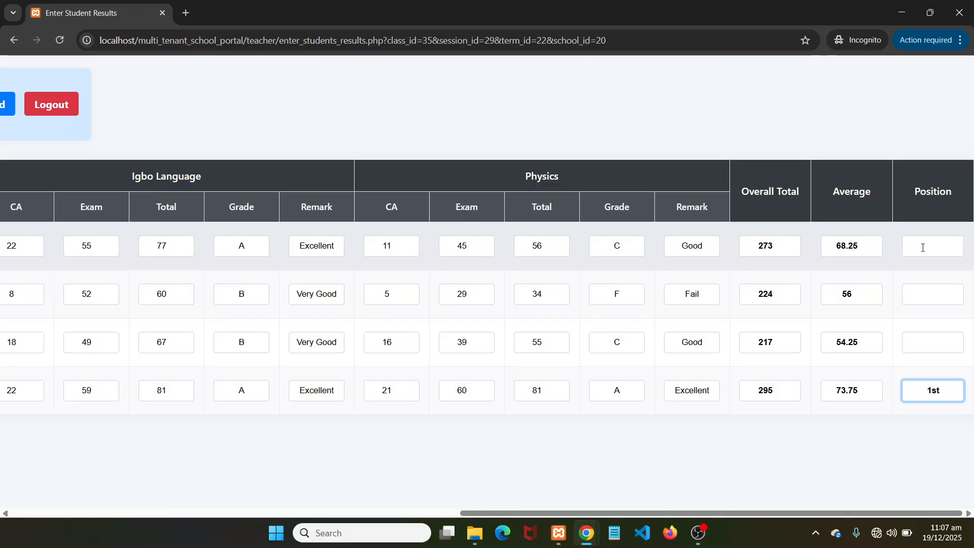
{"action": "left_click", "coordinate": [923, 246]}
{"action": "left_click_drag", "start_coordinate": [530, 518], "coordinate": [717, 516]}
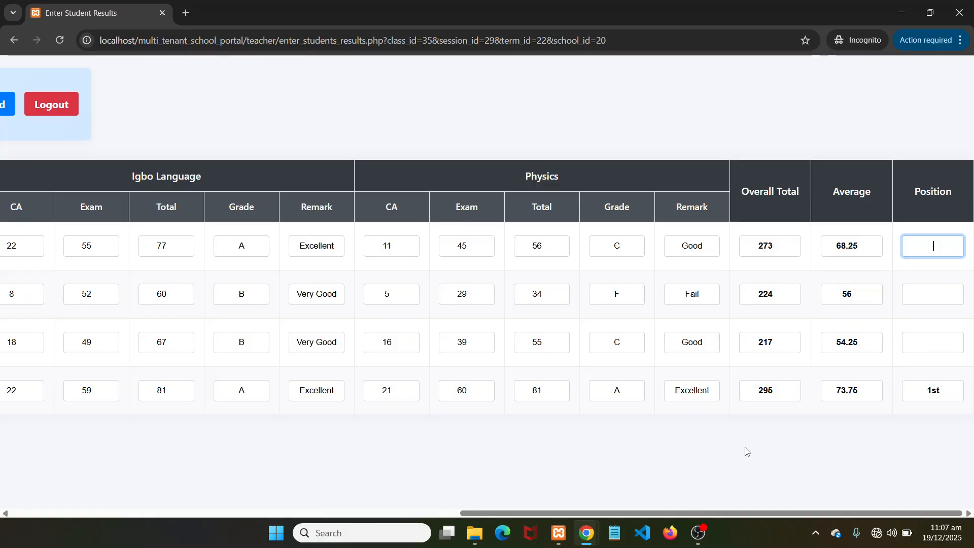
{"action": "type", "text": "2nd"}
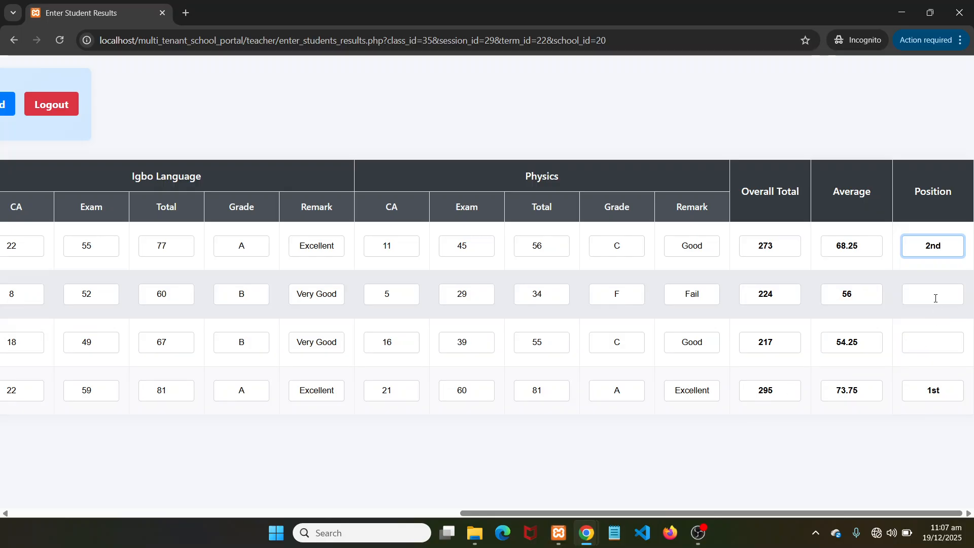
{"action": "left_click", "coordinate": [936, 299]}
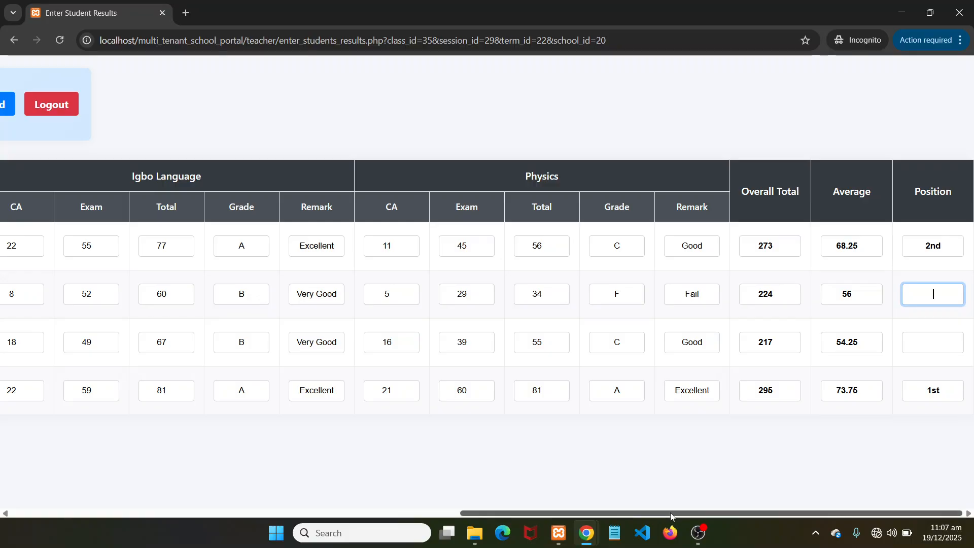
{"action": "left_click_drag", "start_coordinate": [671, 516], "coordinate": [718, 515]}
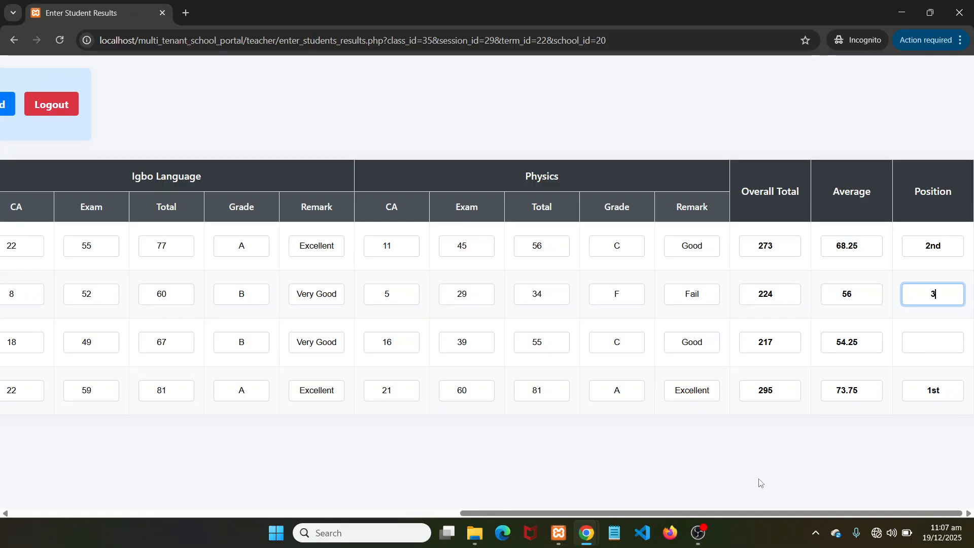
{"action": "type", "text": "3rd"}
{"action": "key", "text": "Tab"}
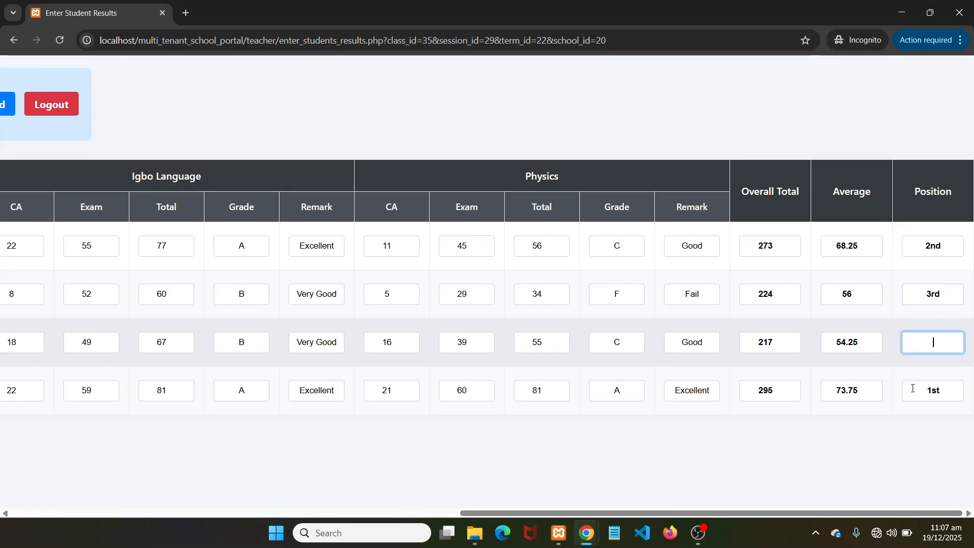
{"action": "type", "text": "4"}
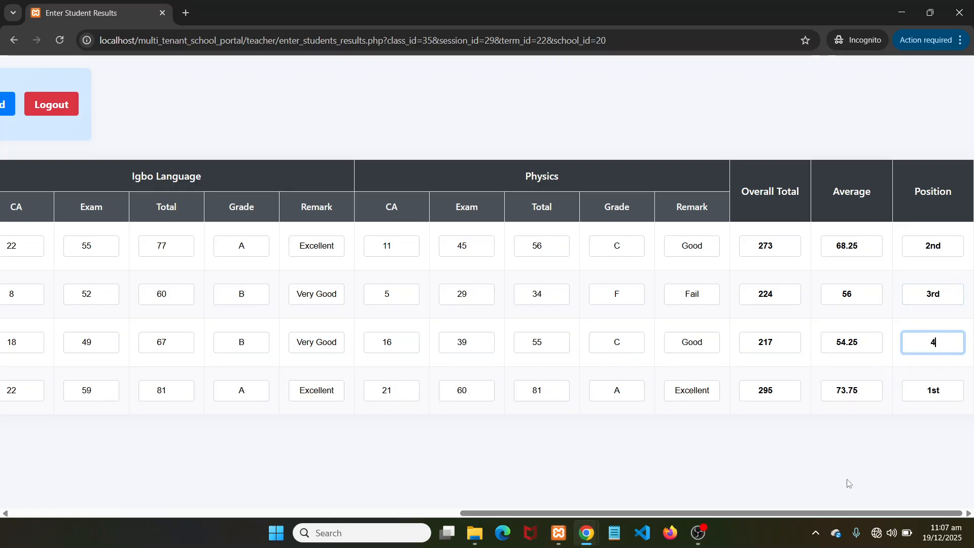
{"action": "type", "text": "th"}
{"action": "key", "text": "Tab"}
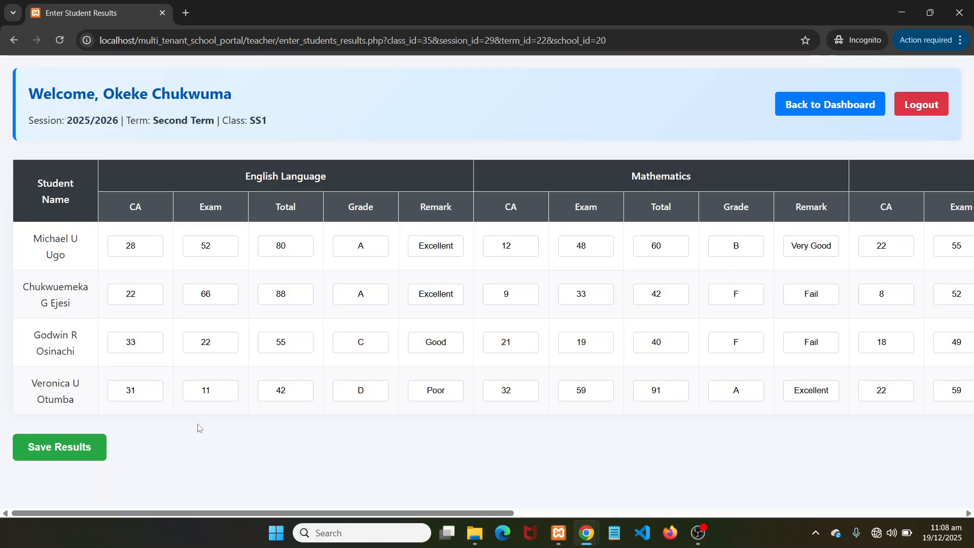
Save the SS1 second-term results and review them on the View Results page
{"action": "left_click", "coordinate": [48, 452]}
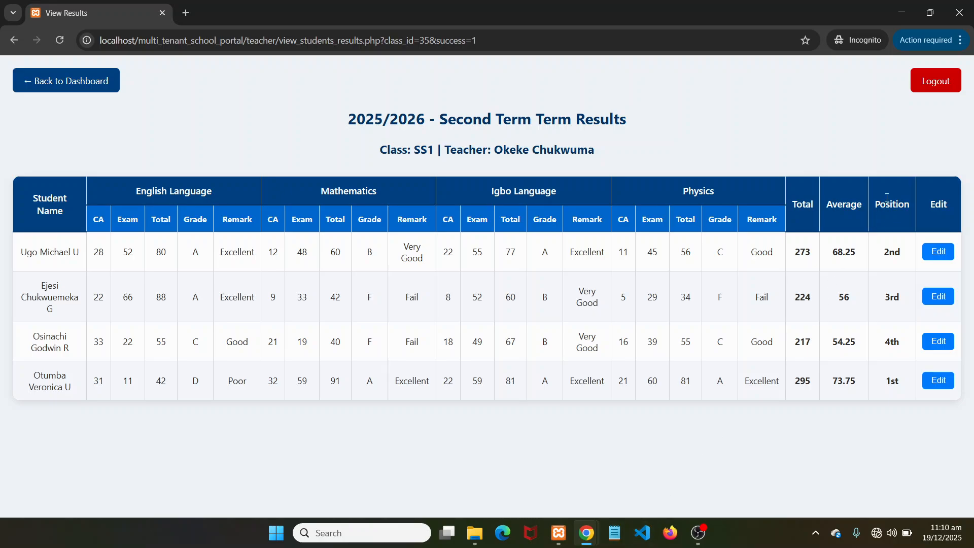
Log out of the teacher account back to the welcome page
{"action": "left_click", "coordinate": [936, 81]}
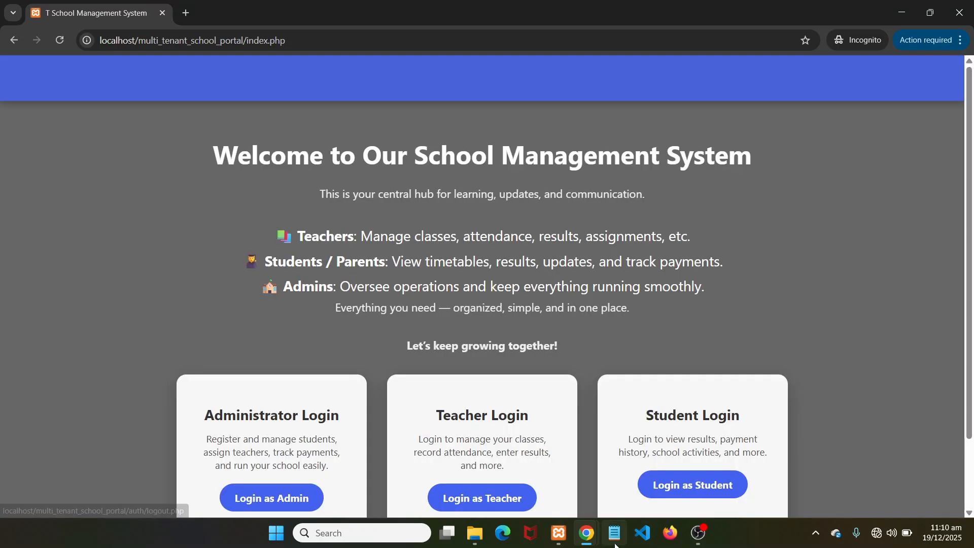